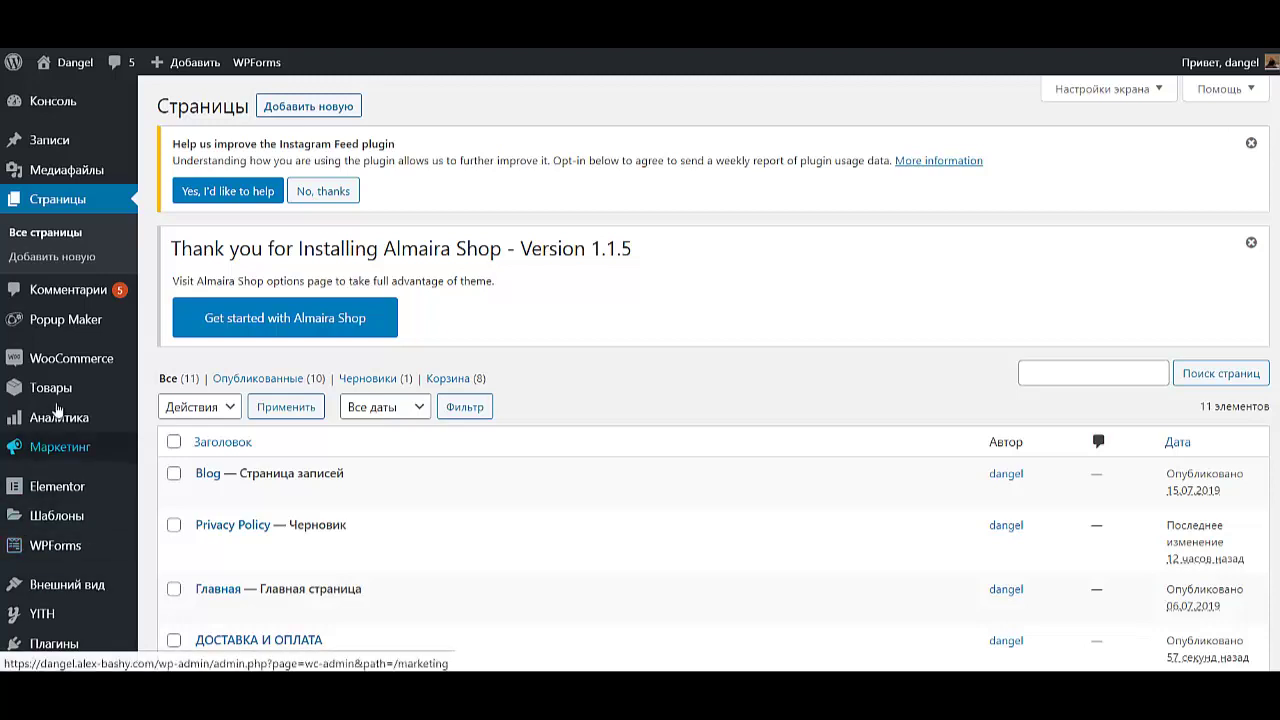
- Open the YITH wishlist settings on the Wishlist page options tab
{"action": "scroll", "coordinate": [35, 555], "scroll_direction": "down", "scroll_amount": 3}
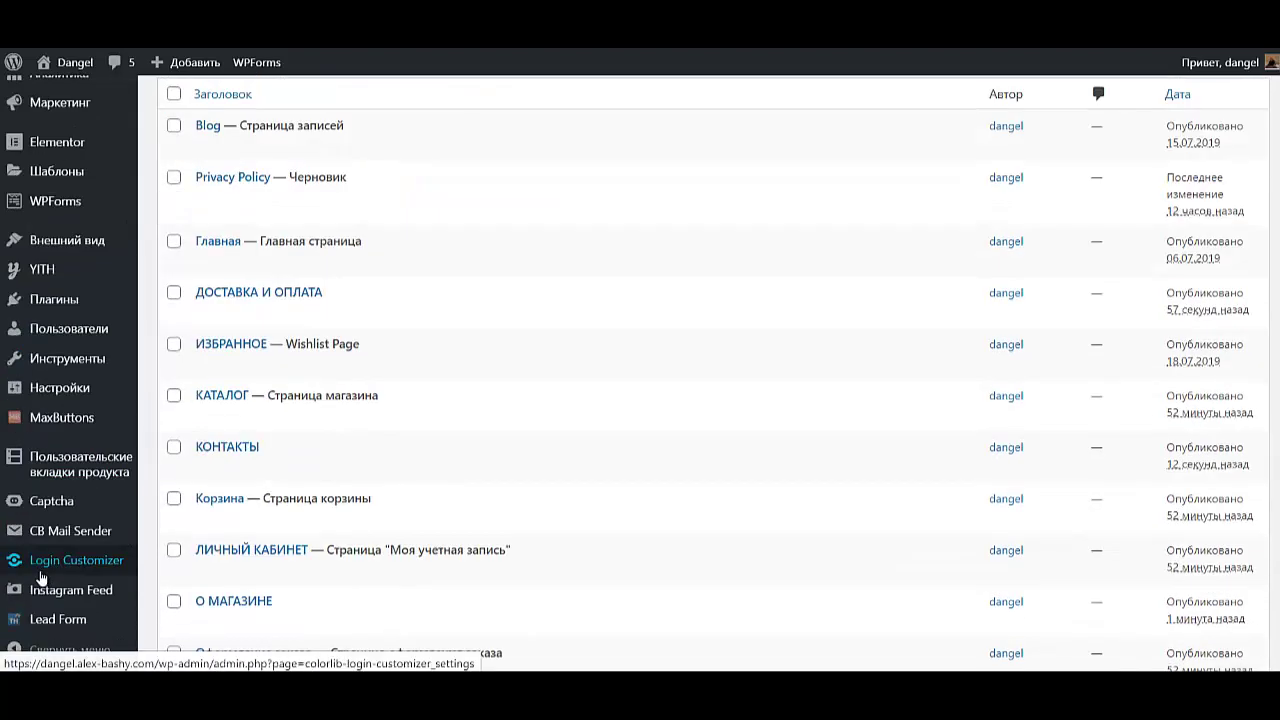
{"action": "mouse_move", "coordinate": [53, 276]}
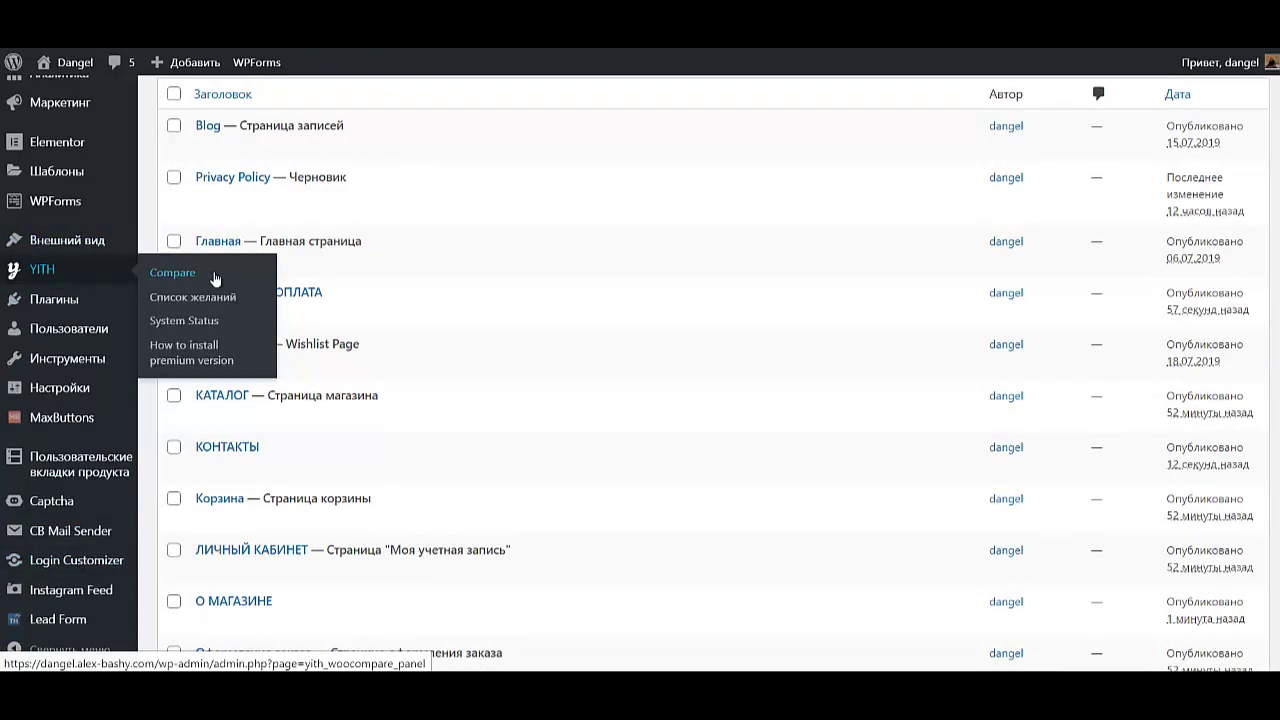
{"action": "left_click", "coordinate": [192, 297]}
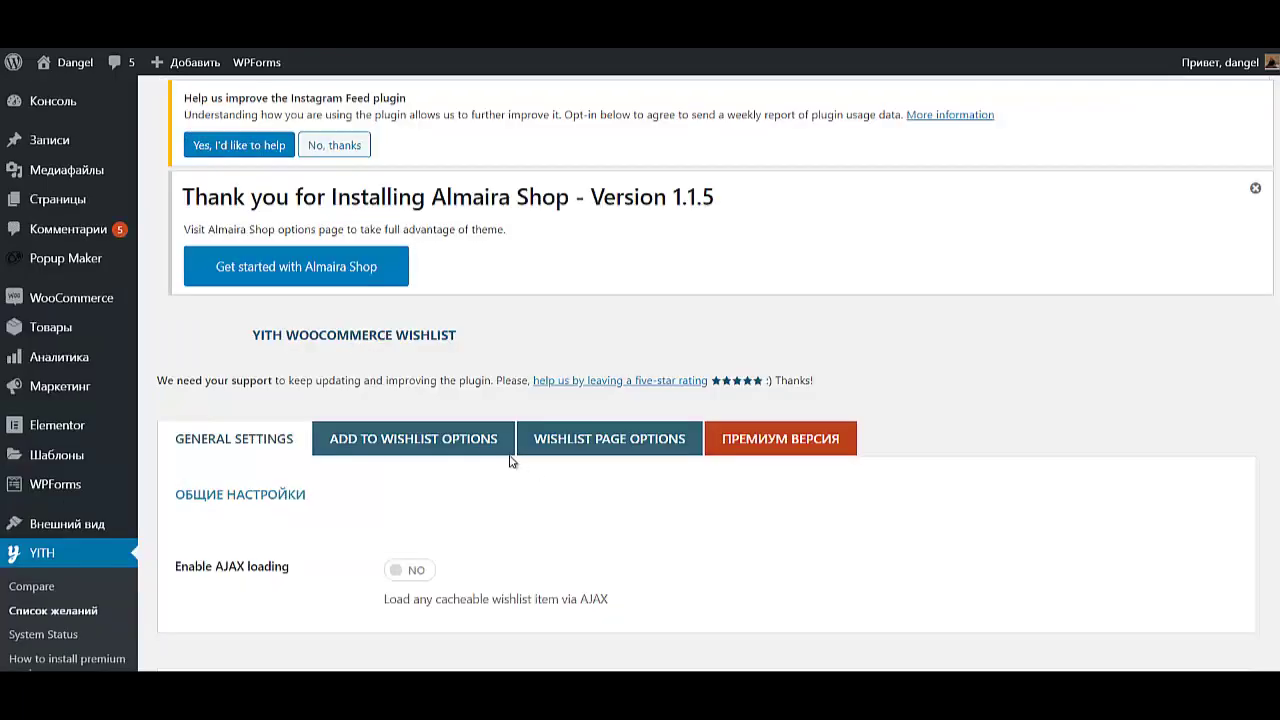
{"action": "scroll", "coordinate": [529, 540], "scroll_direction": "down", "scroll_amount": 3}
{"action": "scroll", "coordinate": [535, 548], "scroll_direction": "up", "scroll_amount": 4}
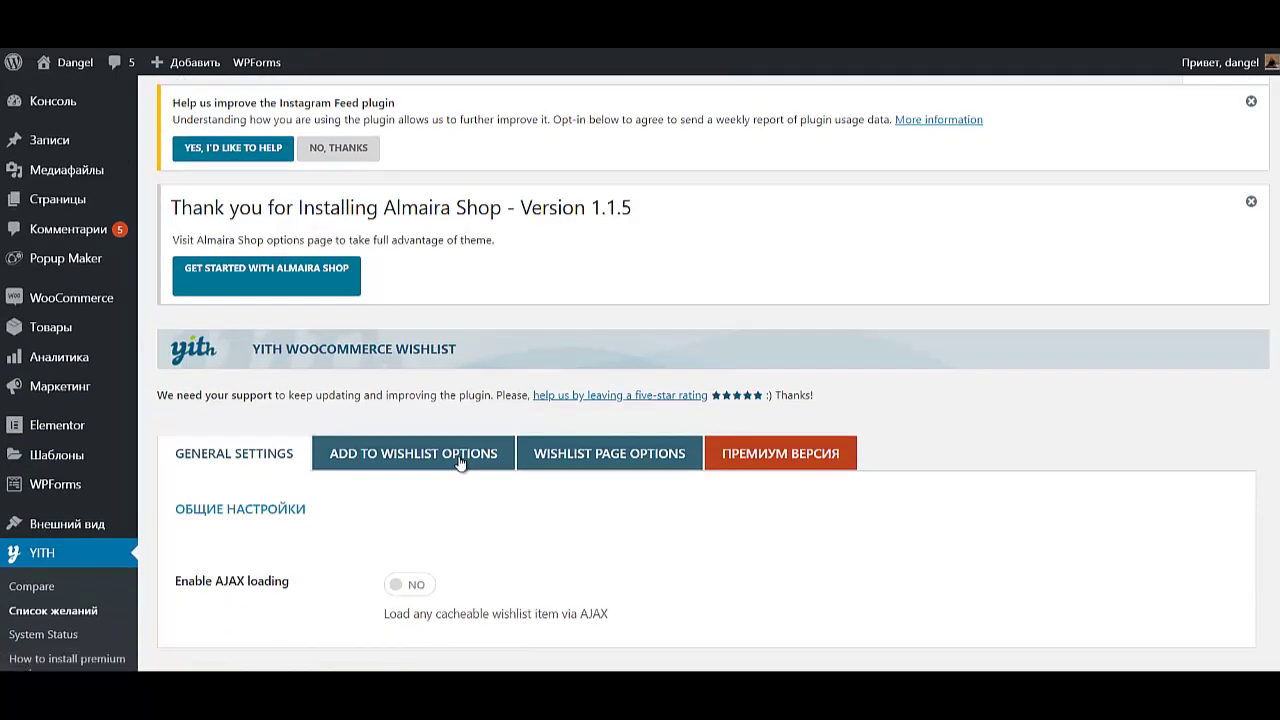
{"action": "left_click", "coordinate": [461, 461]}
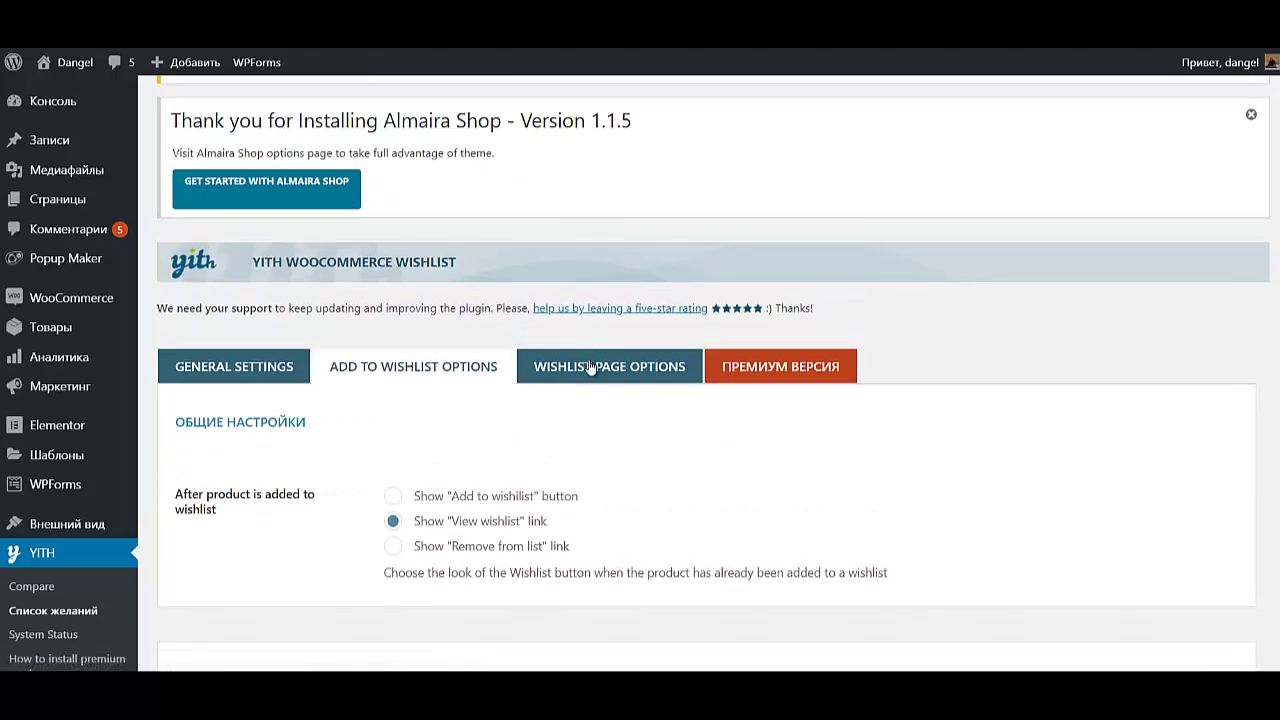
{"action": "left_click", "coordinate": [591, 368]}
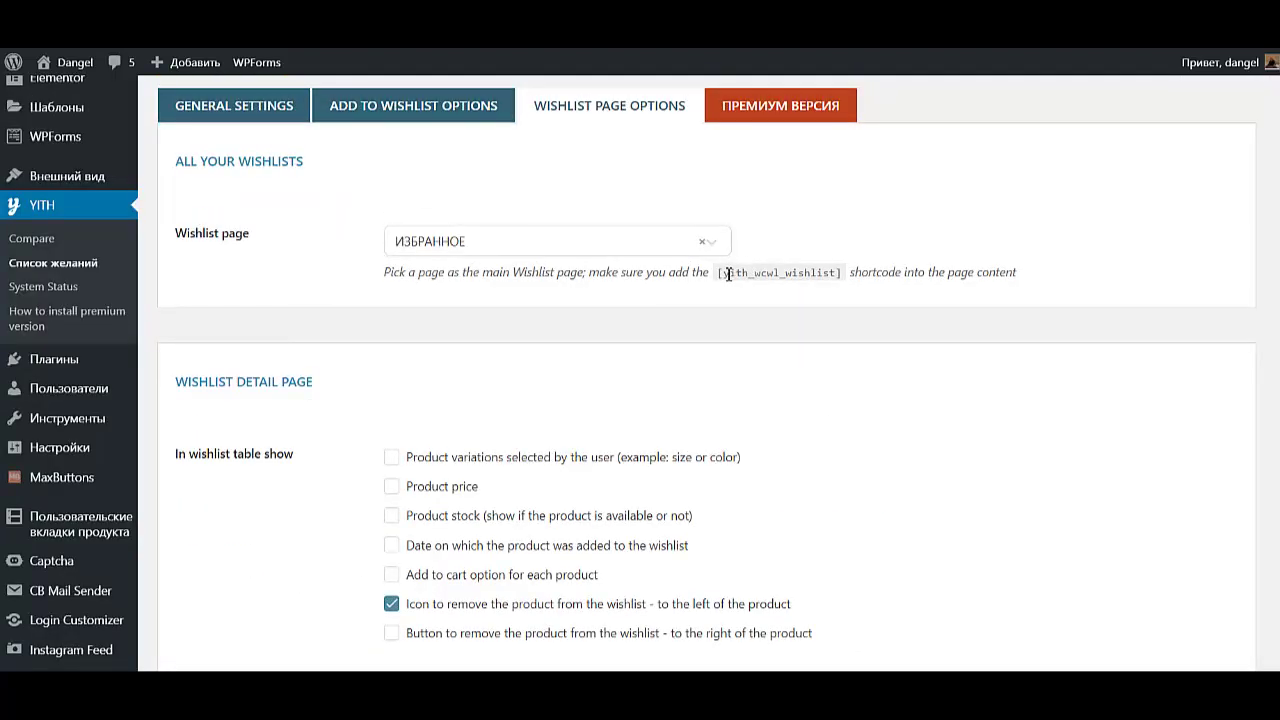
- Select and copy the [yith_wcwl_wishlist] shortcode text
{"action": "left_click_drag", "start_coordinate": [721, 273], "coordinate": [846, 272]}
{"action": "key", "text": "ctrl+c"}
{"action": "scroll", "coordinate": [70, 312], "scroll_direction": "up", "scroll_amount": 3}
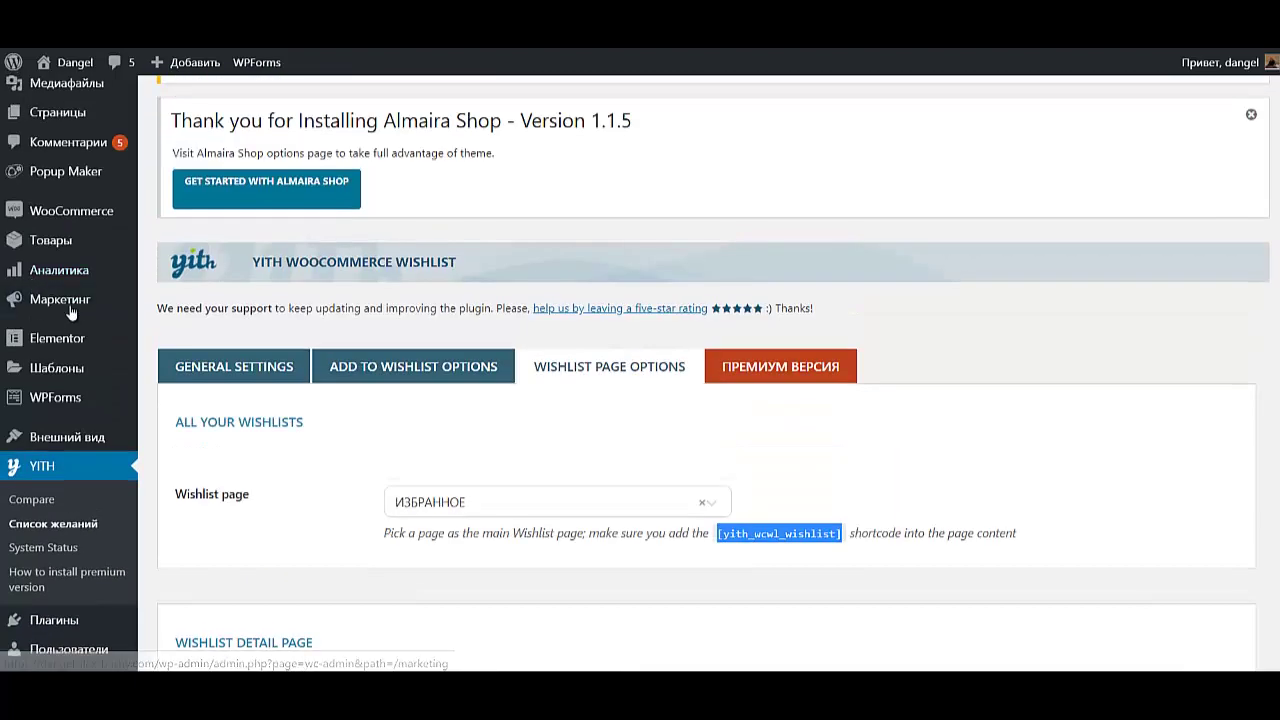
{"action": "scroll", "coordinate": [73, 235], "scroll_direction": "up", "scroll_amount": 1}
- Open the ЛИЧНЫЙ КАБИНЕТ page for editing from All Pages
{"action": "mouse_move", "coordinate": [100, 200]}
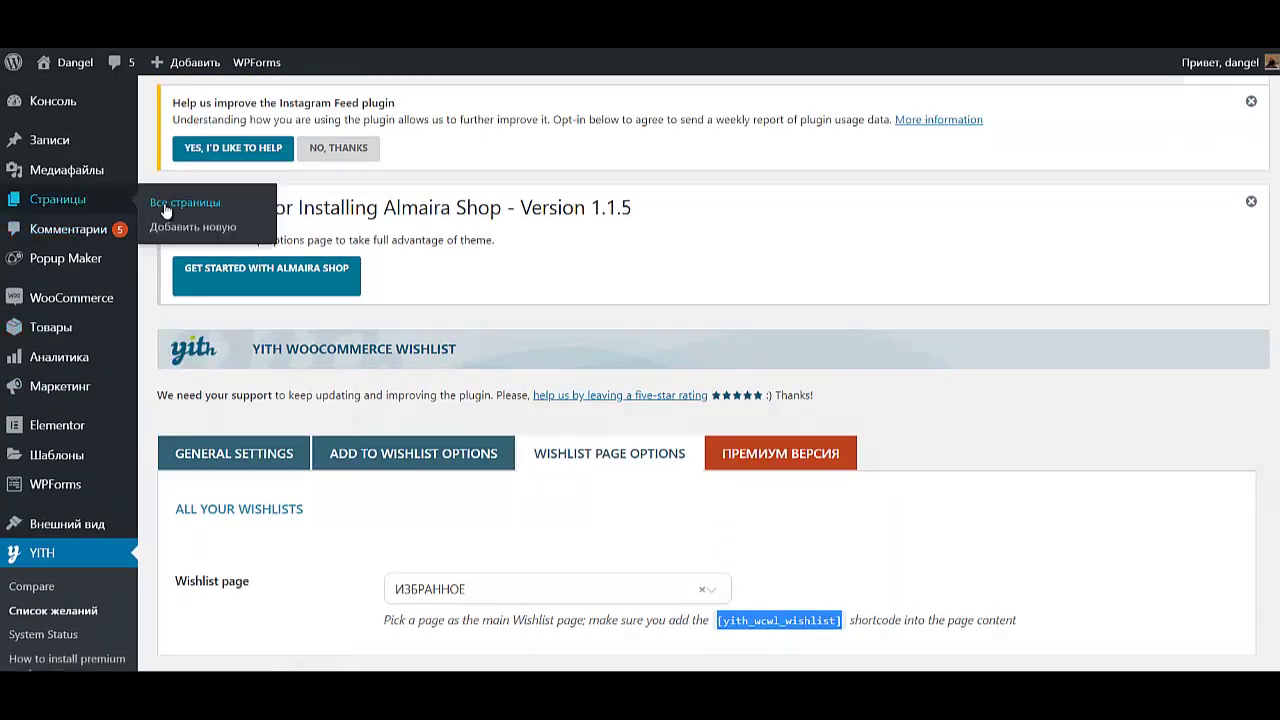
{"action": "left_click", "coordinate": [166, 206]}
{"action": "scroll", "coordinate": [180, 215], "scroll_direction": "down", "scroll_amount": 1}
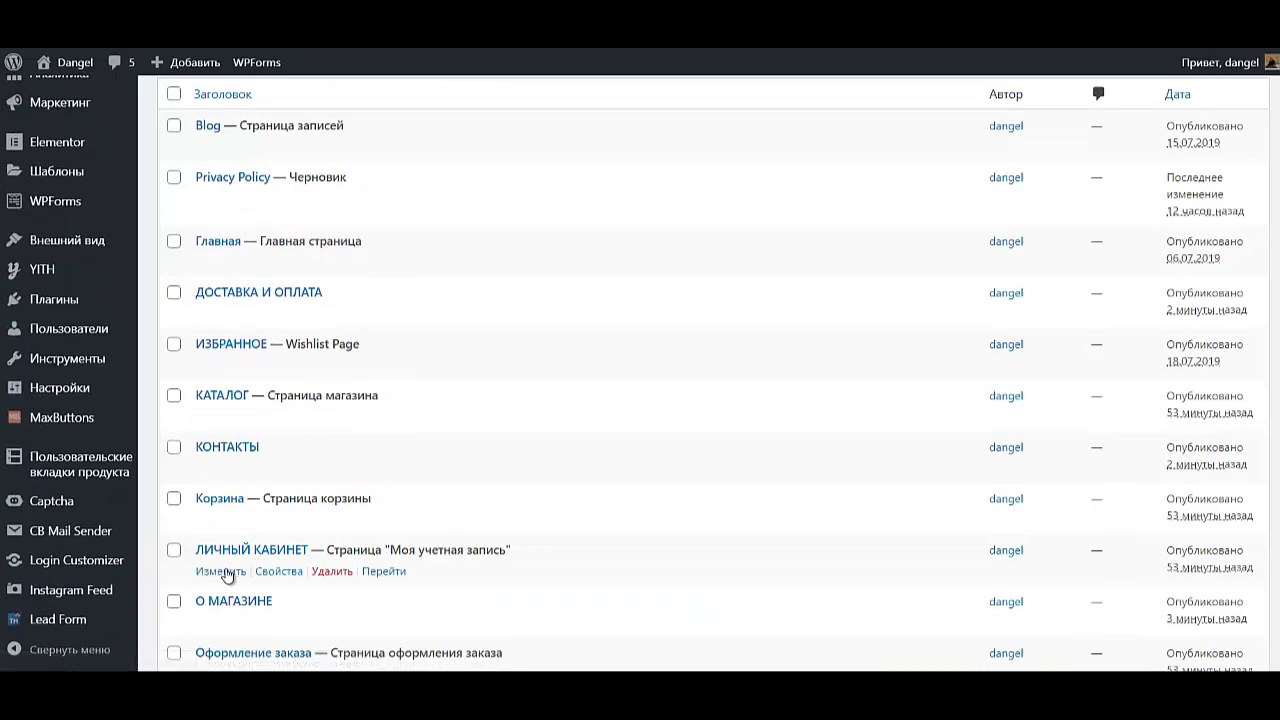
{"action": "left_click", "coordinate": [224, 572]}
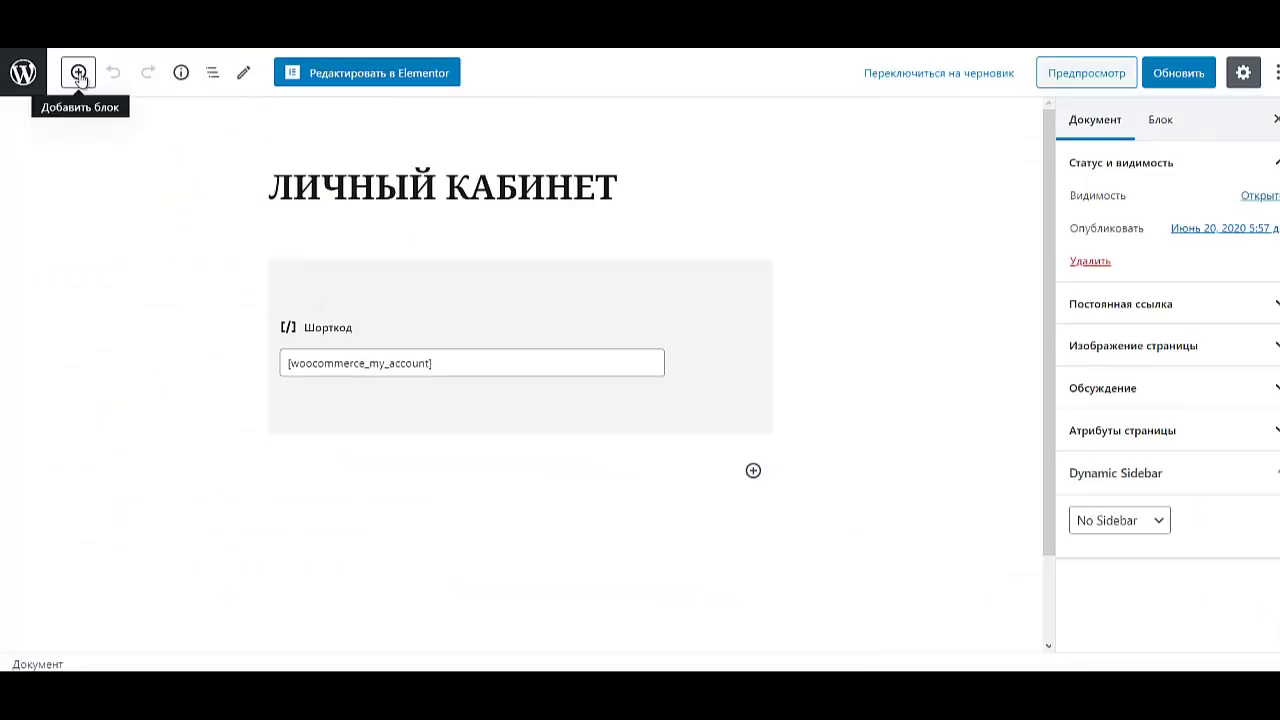
- Add a Шорткод block with [yith_wcwl_wishlist], update the page, and return to Pages
{"action": "left_click", "coordinate": [78, 73]}
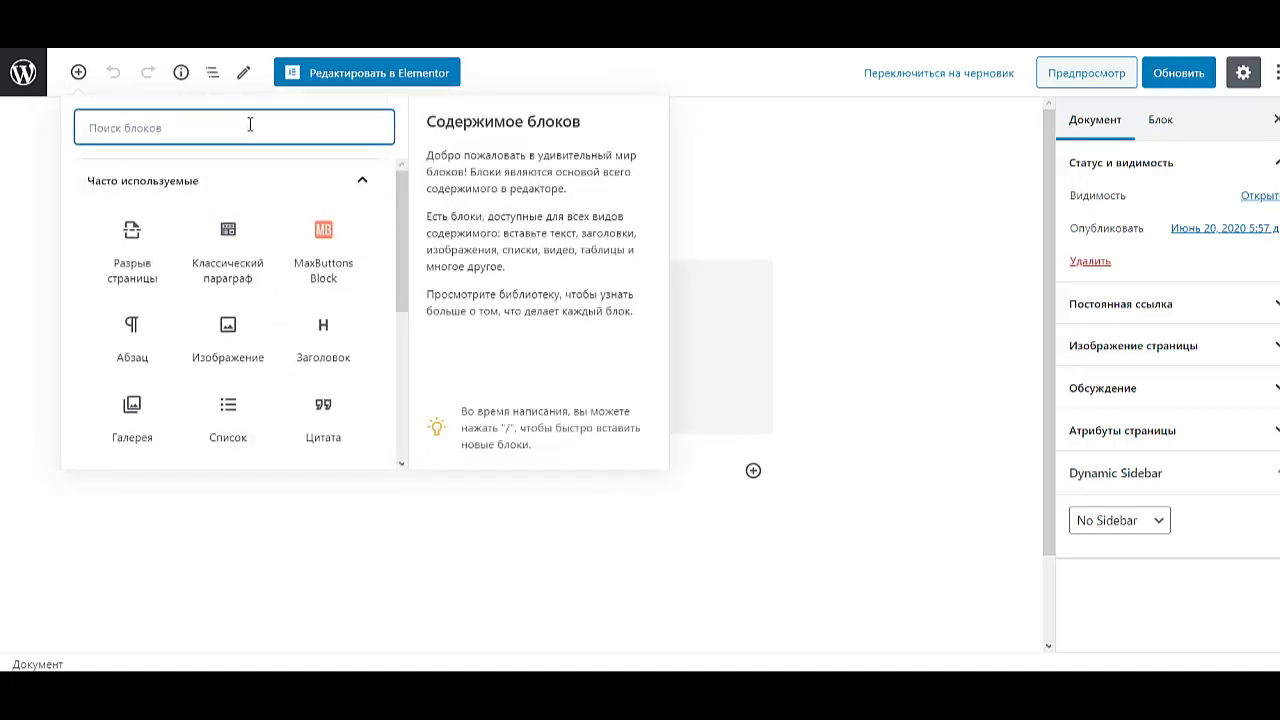
{"action": "type", "text": "шор"}
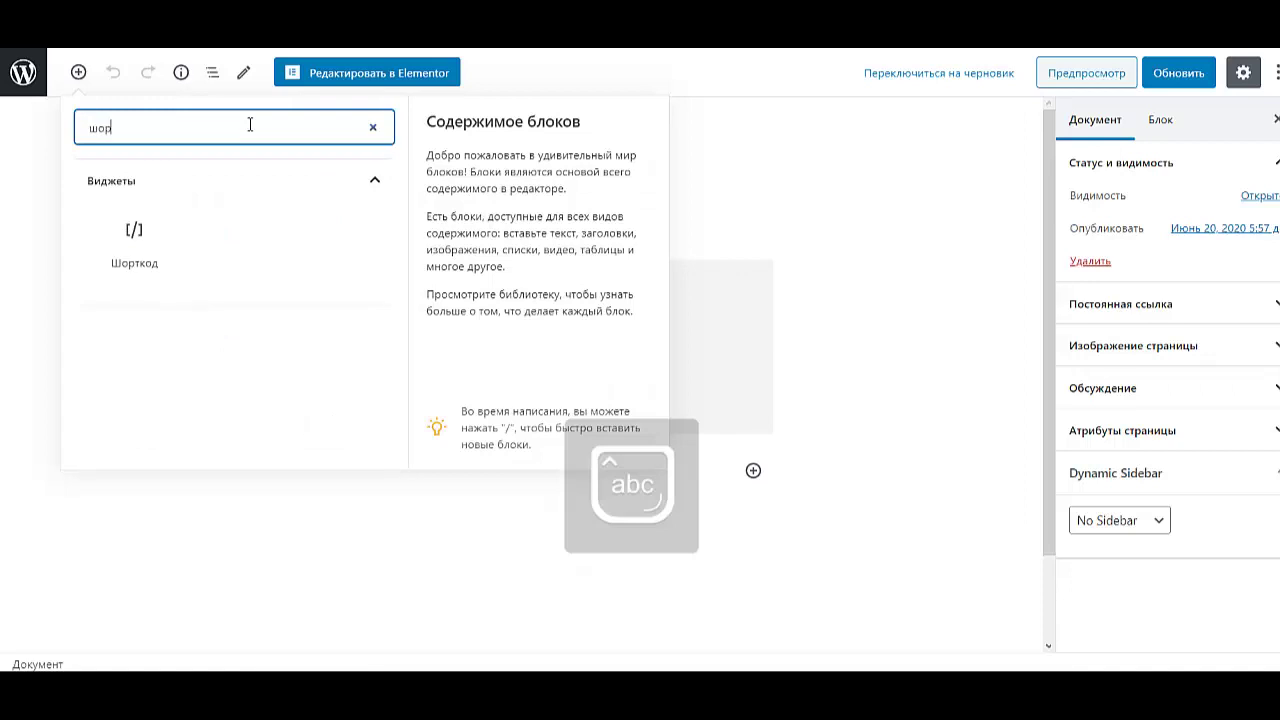
{"action": "type", "text": "т"}
{"action": "left_click", "coordinate": [137, 245]}
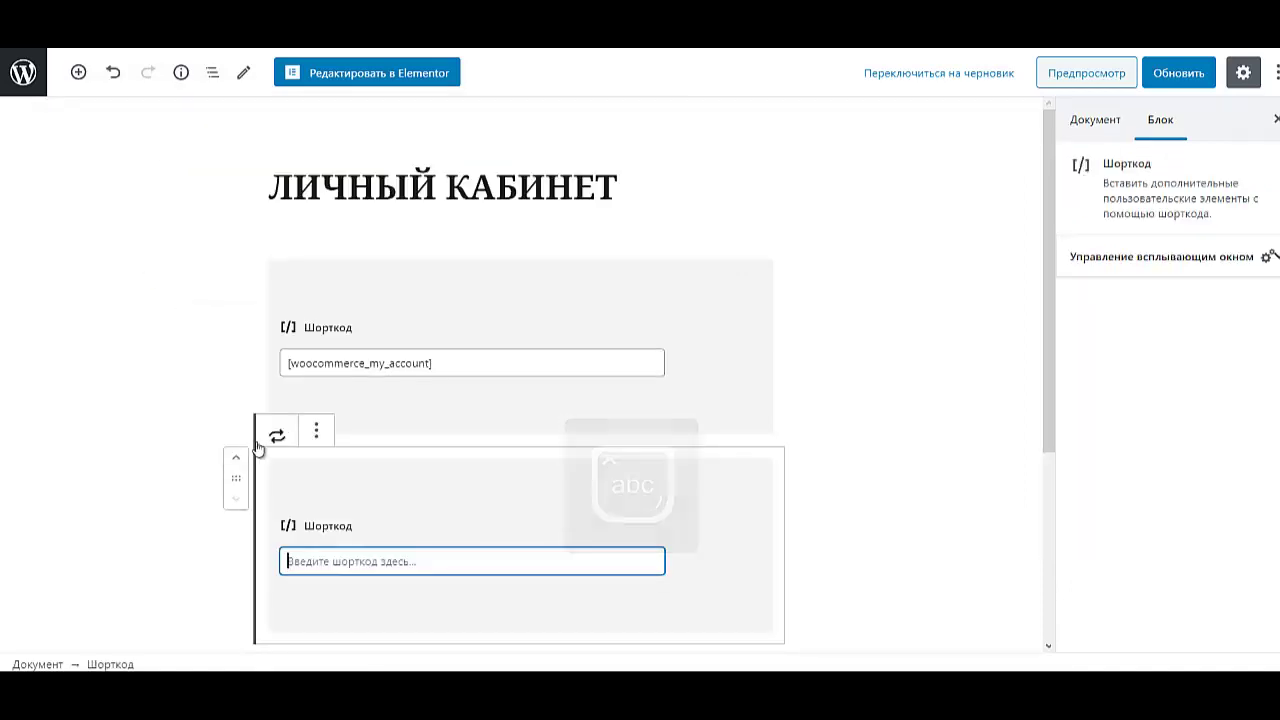
{"action": "key", "text": "ctrl+v"}
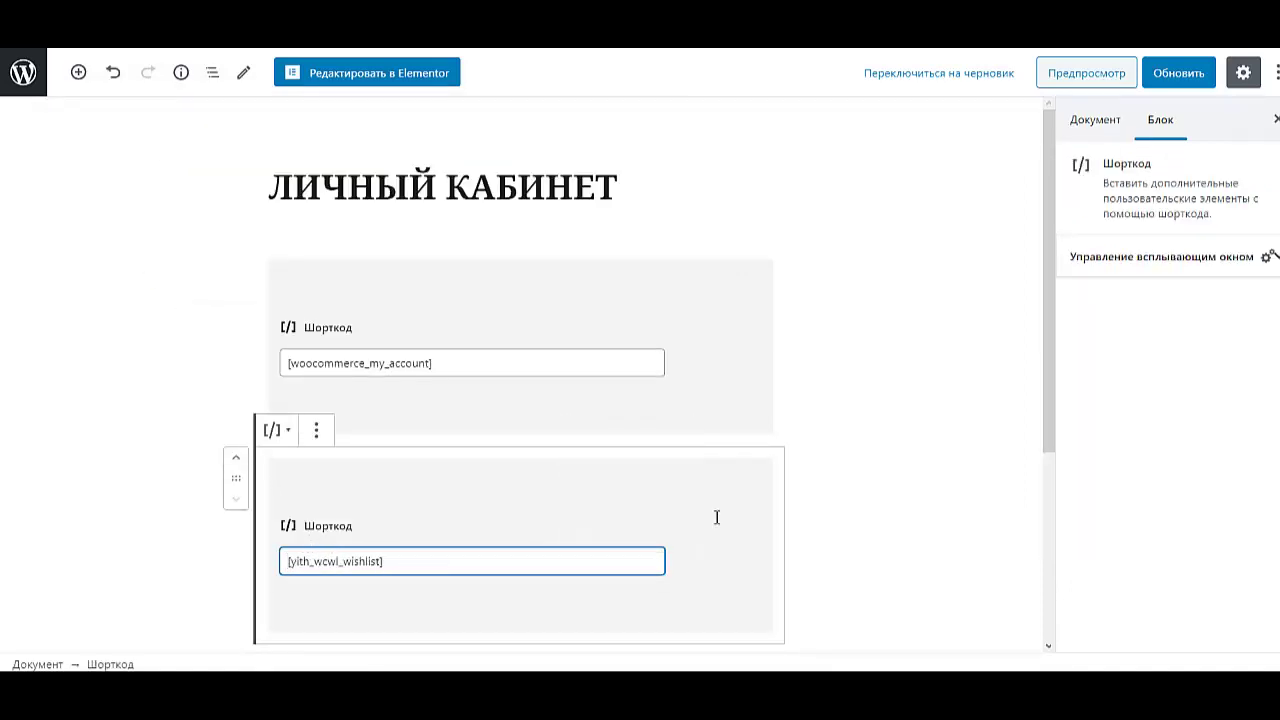
{"action": "left_click", "coordinate": [1190, 78]}
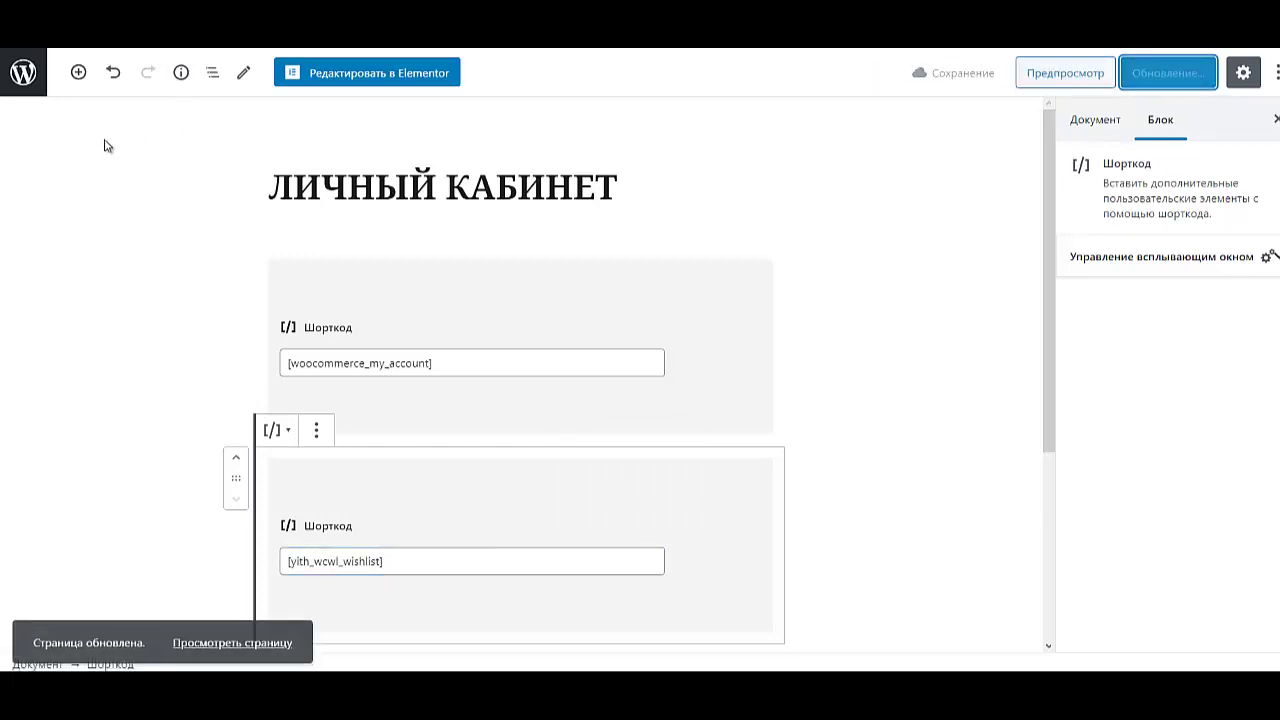
{"action": "left_click", "coordinate": [28, 79]}
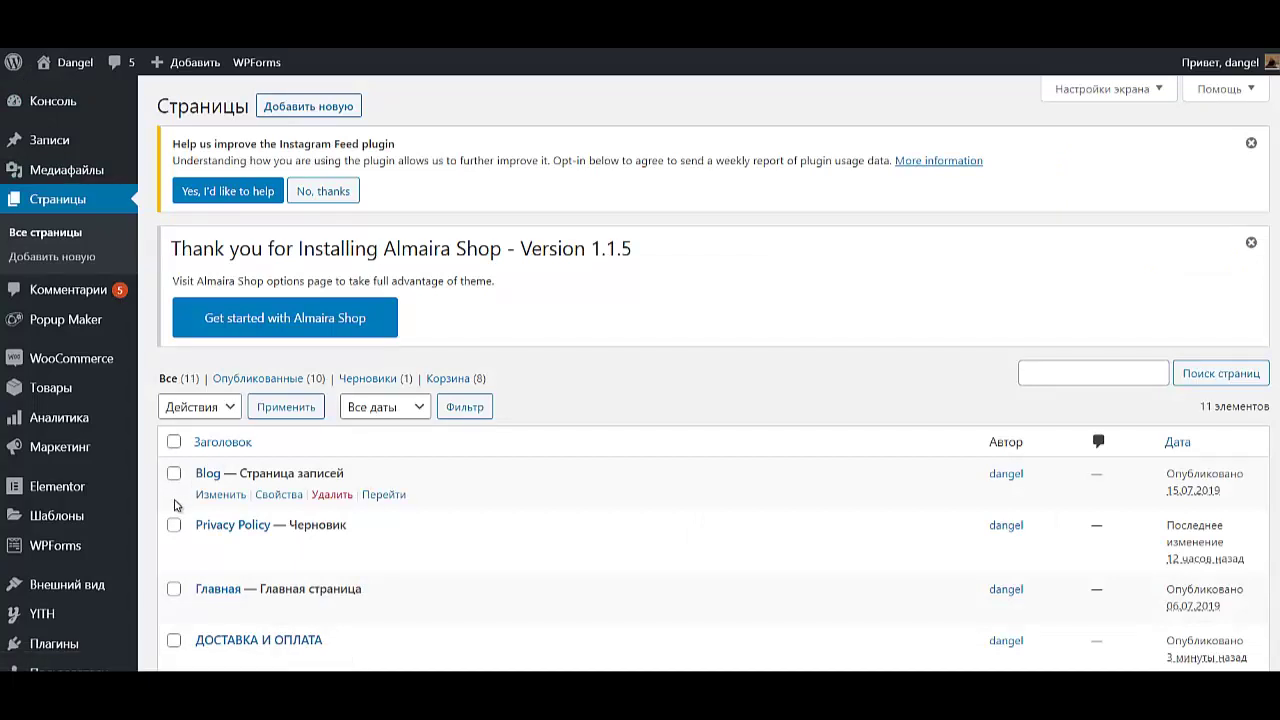
- In Captcha settings, turn off the captcha on the password recovery form
{"action": "scroll", "coordinate": [175, 505], "scroll_direction": "down", "scroll_amount": 1}
{"action": "scroll", "coordinate": [174, 503], "scroll_direction": "down", "scroll_amount": 1}
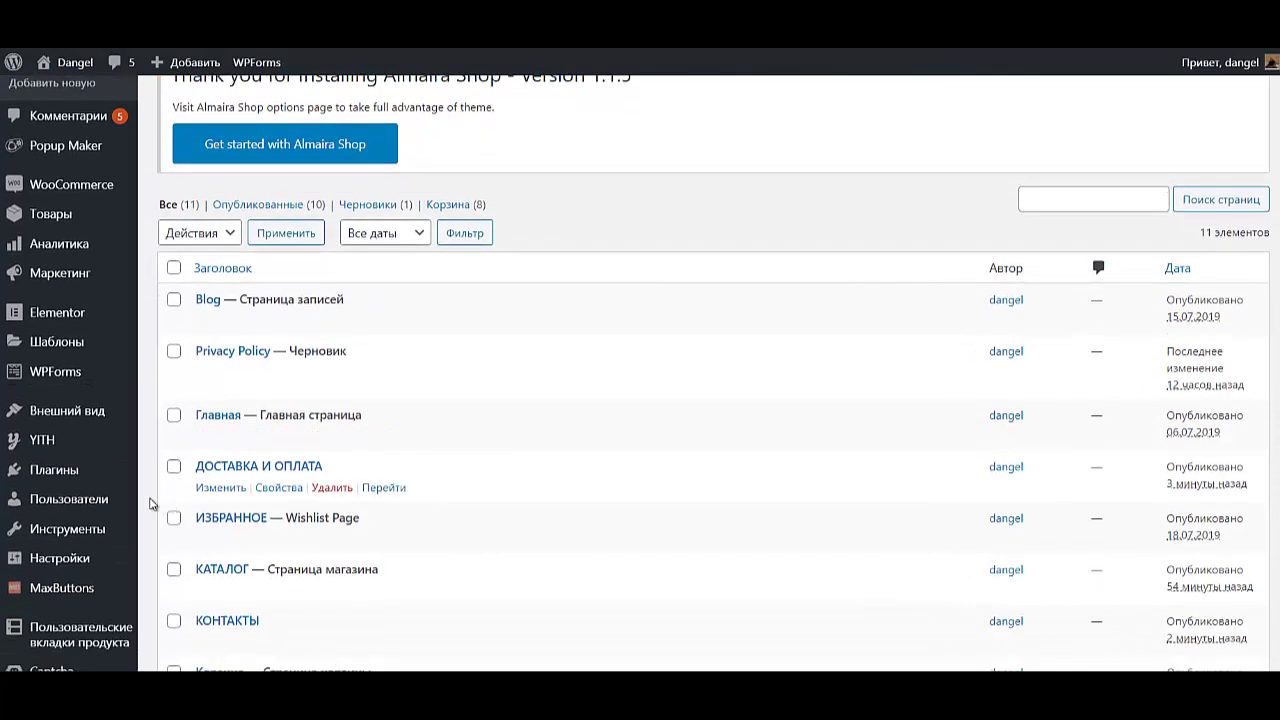
{"action": "scroll", "coordinate": [100, 500], "scroll_direction": "down", "scroll_amount": 3}
{"action": "mouse_move", "coordinate": [68, 507]}
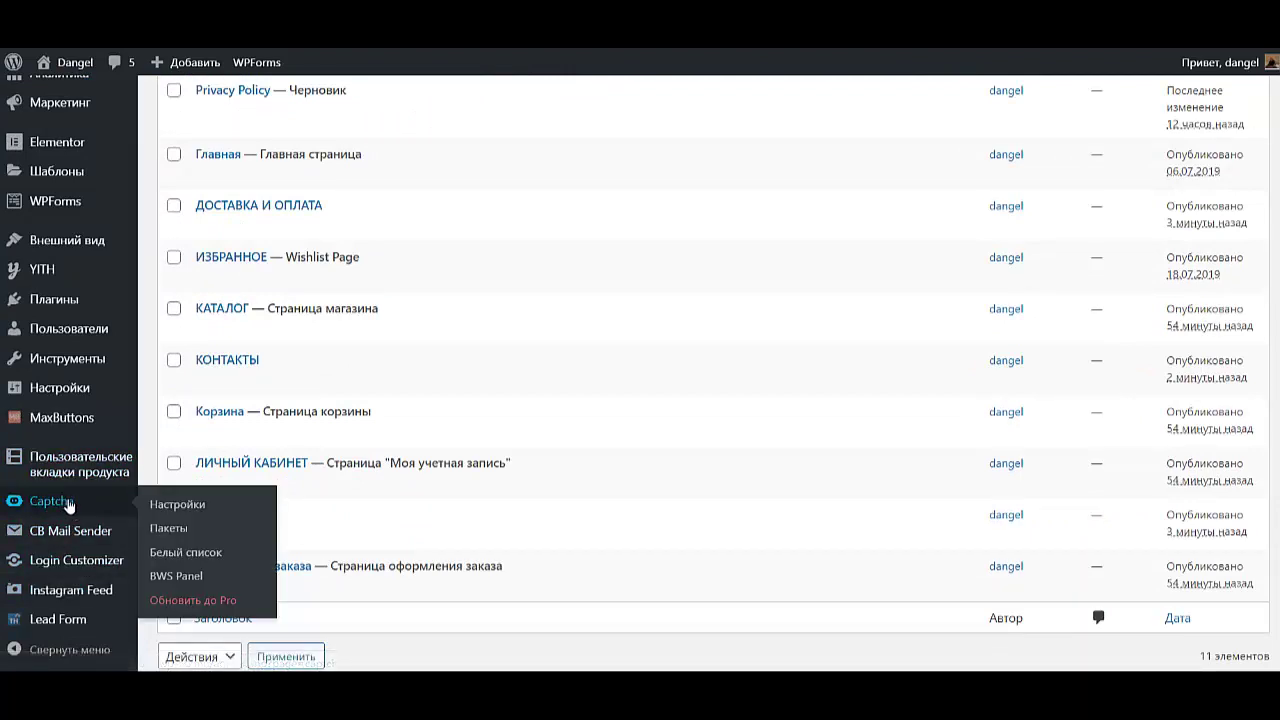
{"action": "left_click", "coordinate": [68, 507]}
{"action": "scroll", "coordinate": [500, 472], "scroll_direction": "down", "scroll_amount": 2}
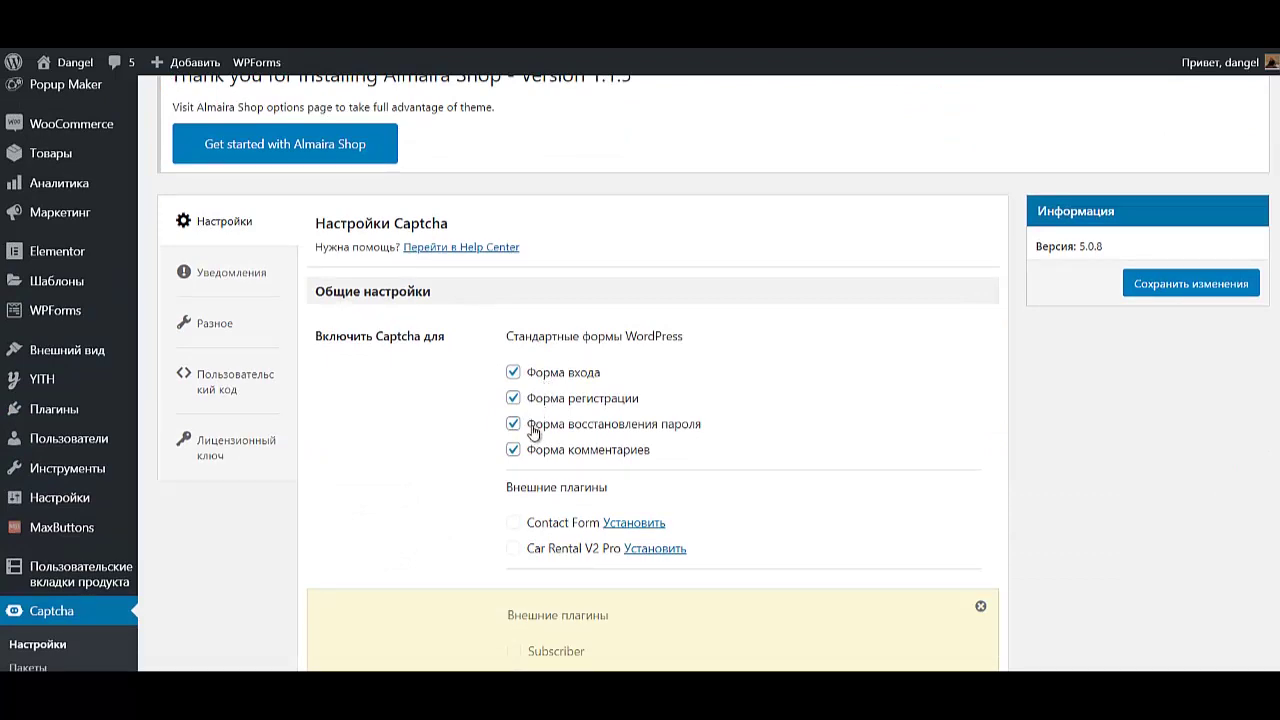
{"action": "left_click", "coordinate": [513, 425]}
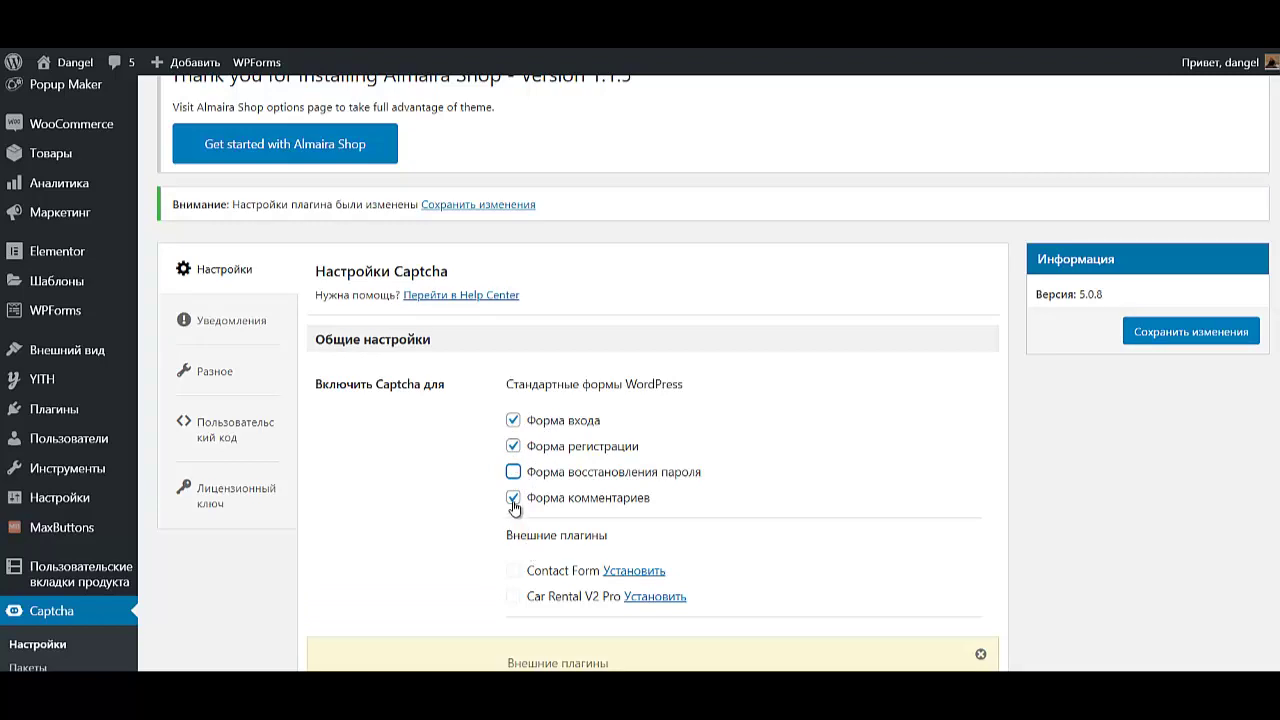
- Set the captcha type to Арифметические действия with Изображения complexity enabled
{"action": "scroll", "coordinate": [620, 646], "scroll_direction": "down", "scroll_amount": 3}
{"action": "scroll", "coordinate": [627, 664], "scroll_direction": "up", "scroll_amount": 3}
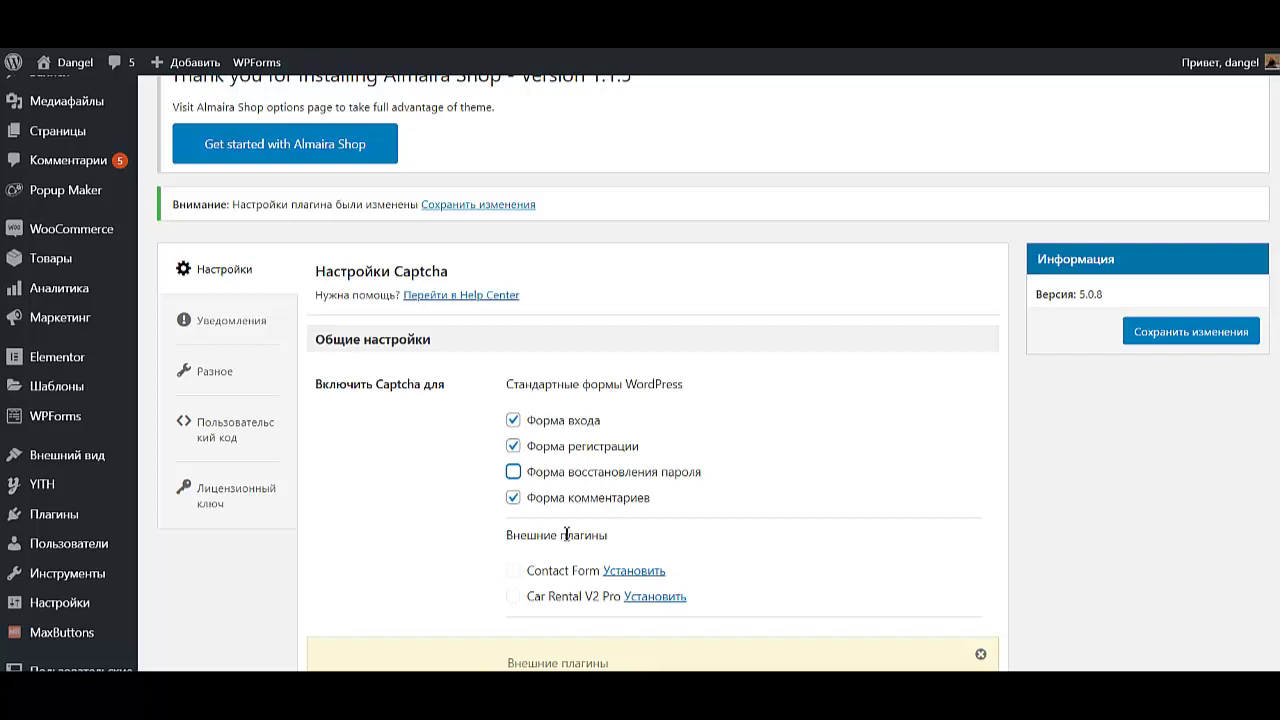
{"action": "scroll", "coordinate": [561, 522], "scroll_direction": "down", "scroll_amount": 4}
{"action": "scroll", "coordinate": [561, 522], "scroll_direction": "down", "scroll_amount": 8}
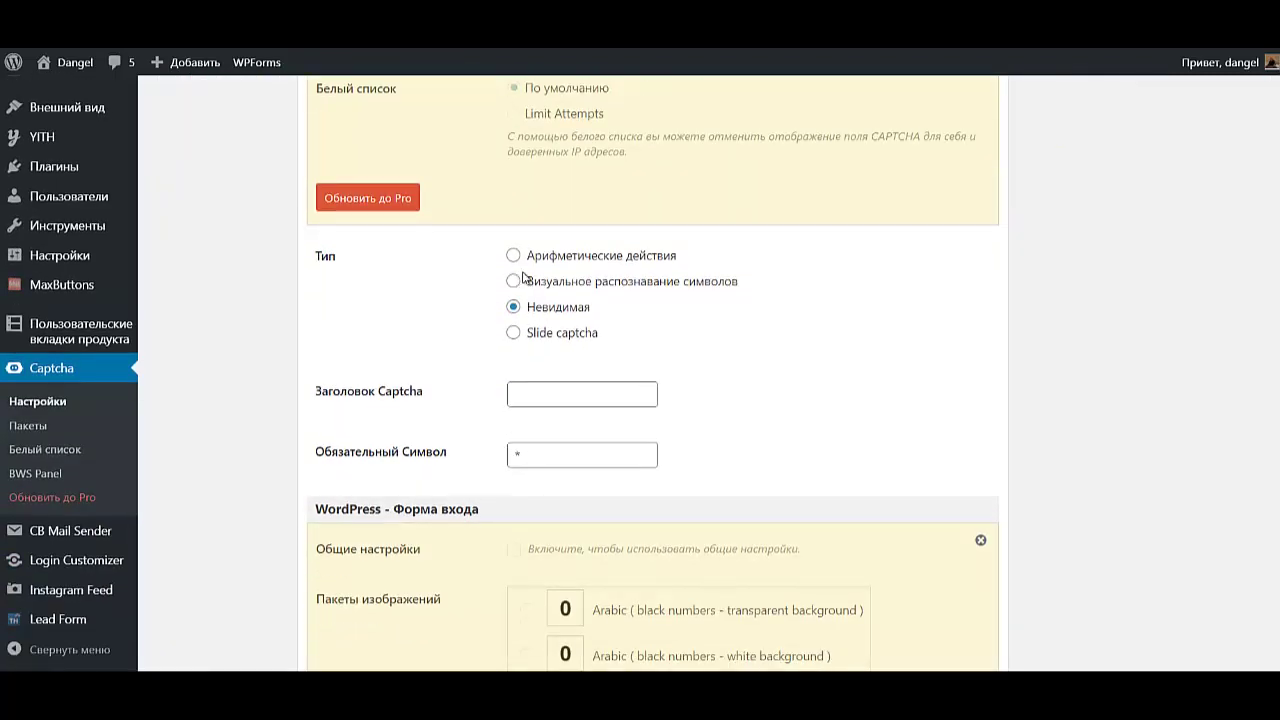
{"action": "left_click", "coordinate": [514, 257]}
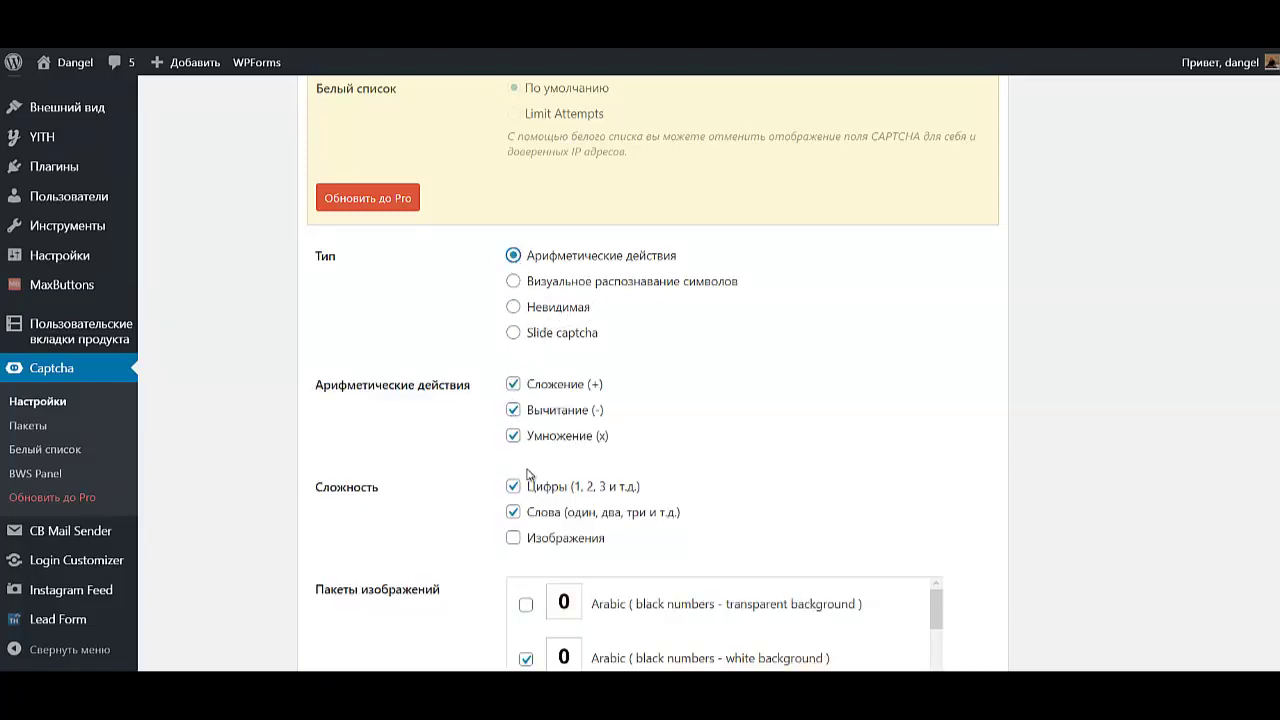
{"action": "left_click", "coordinate": [514, 541]}
- Save the Captcha settings
{"action": "scroll", "coordinate": [625, 505], "scroll_direction": "down", "scroll_amount": 8}
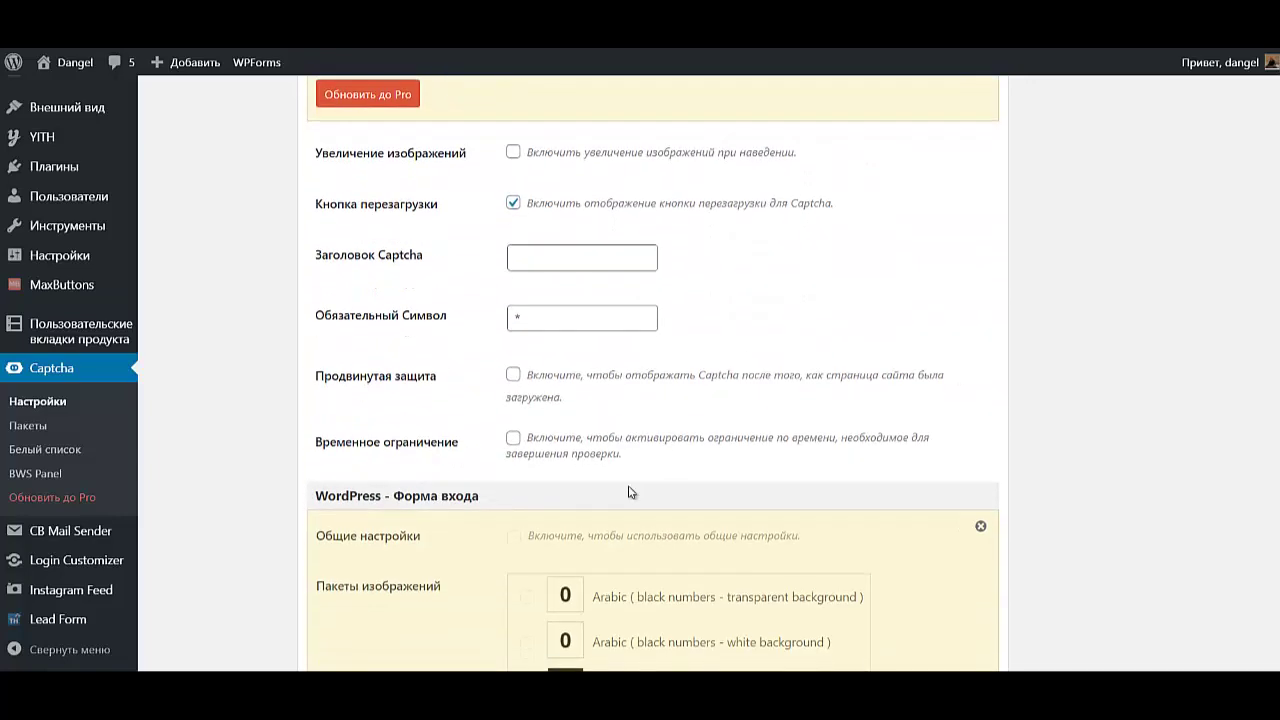
{"action": "scroll", "coordinate": [629, 492], "scroll_direction": "down", "scroll_amount": 12}
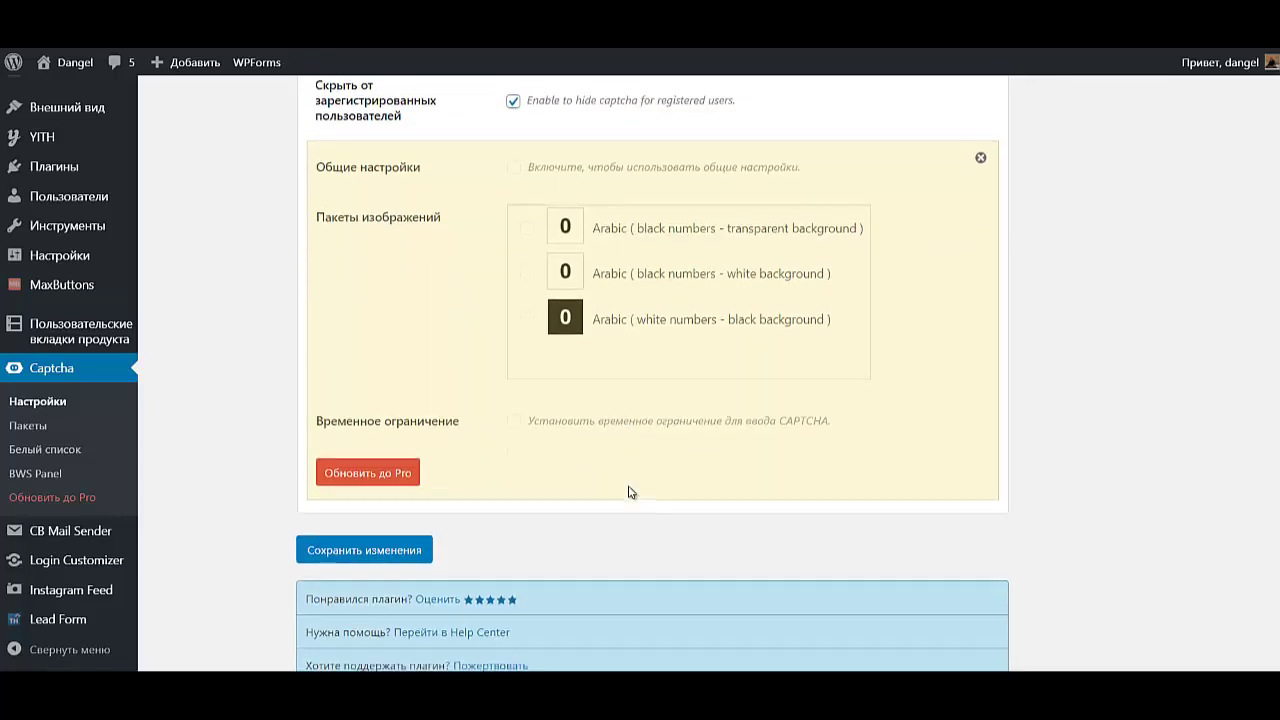
{"action": "scroll", "coordinate": [629, 492], "scroll_direction": "down", "scroll_amount": 1}
{"action": "left_click", "coordinate": [383, 490]}
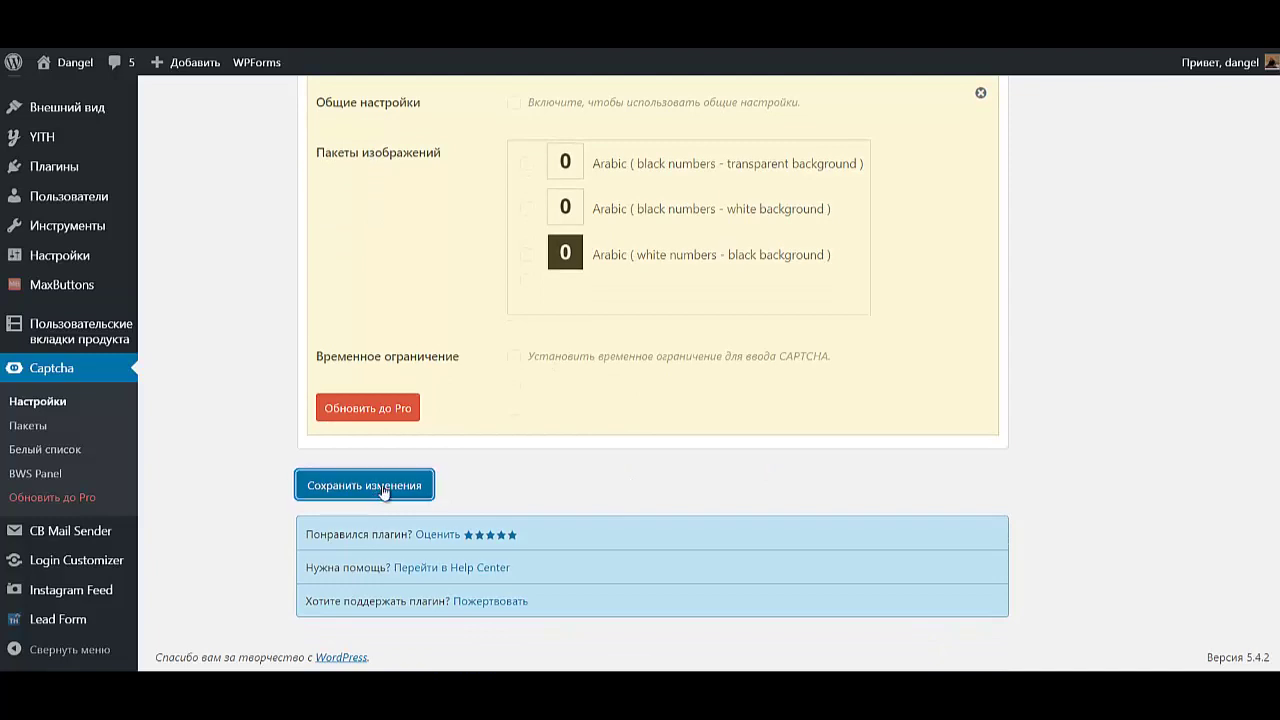
{"action": "scroll", "coordinate": [545, 660], "scroll_direction": "down", "scroll_amount": 6}
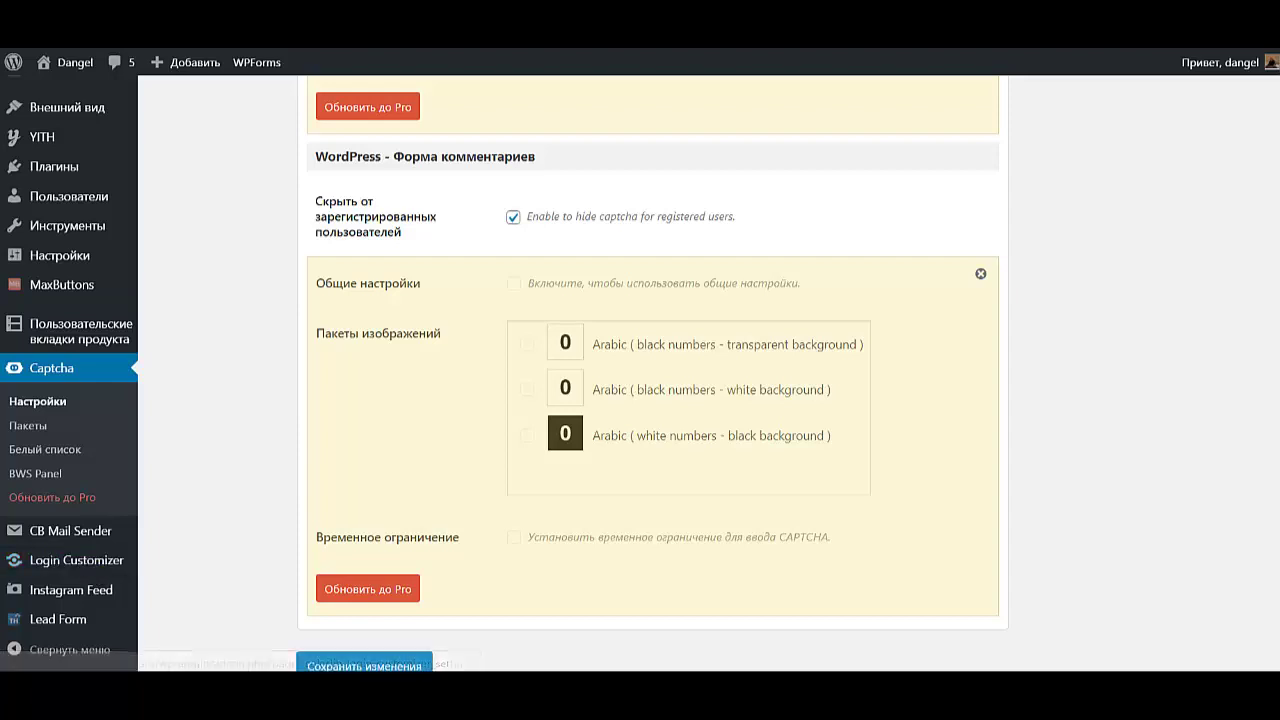
{"action": "mouse_move", "coordinate": [57, 597]}
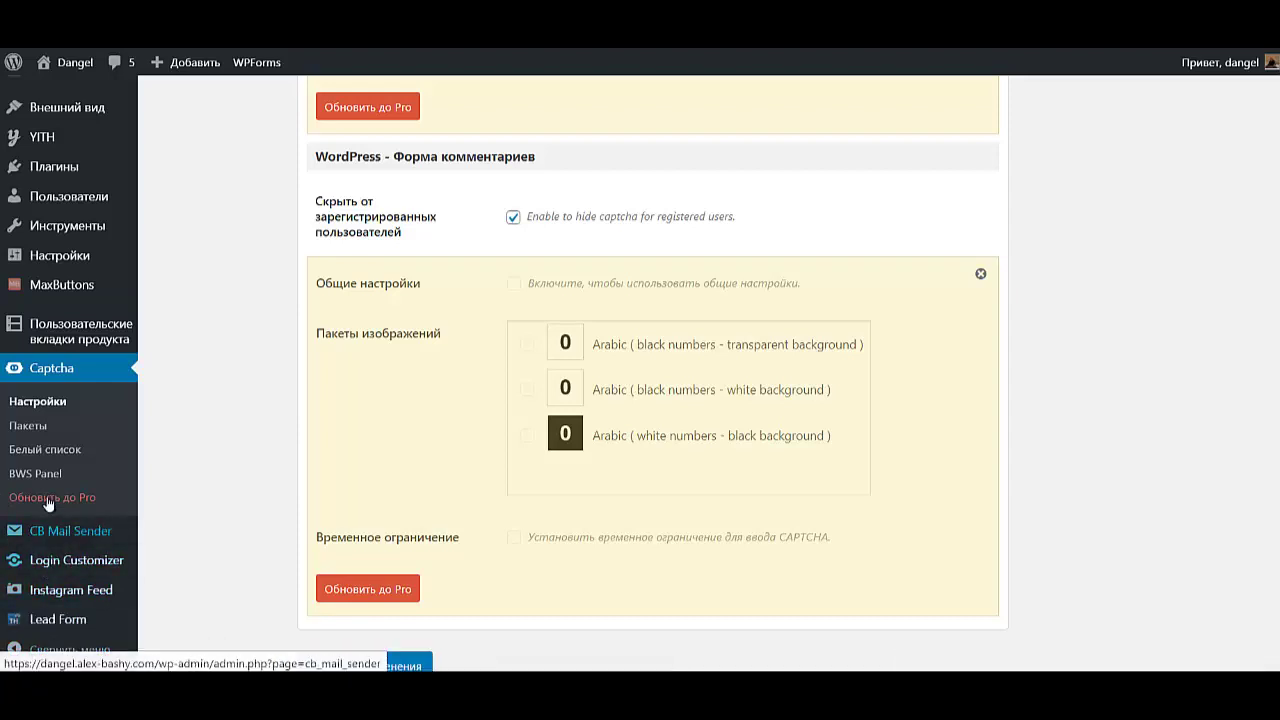
- In CB Mail Sender options, set the sender name to Dangel
{"action": "left_click", "coordinate": [81, 537]}
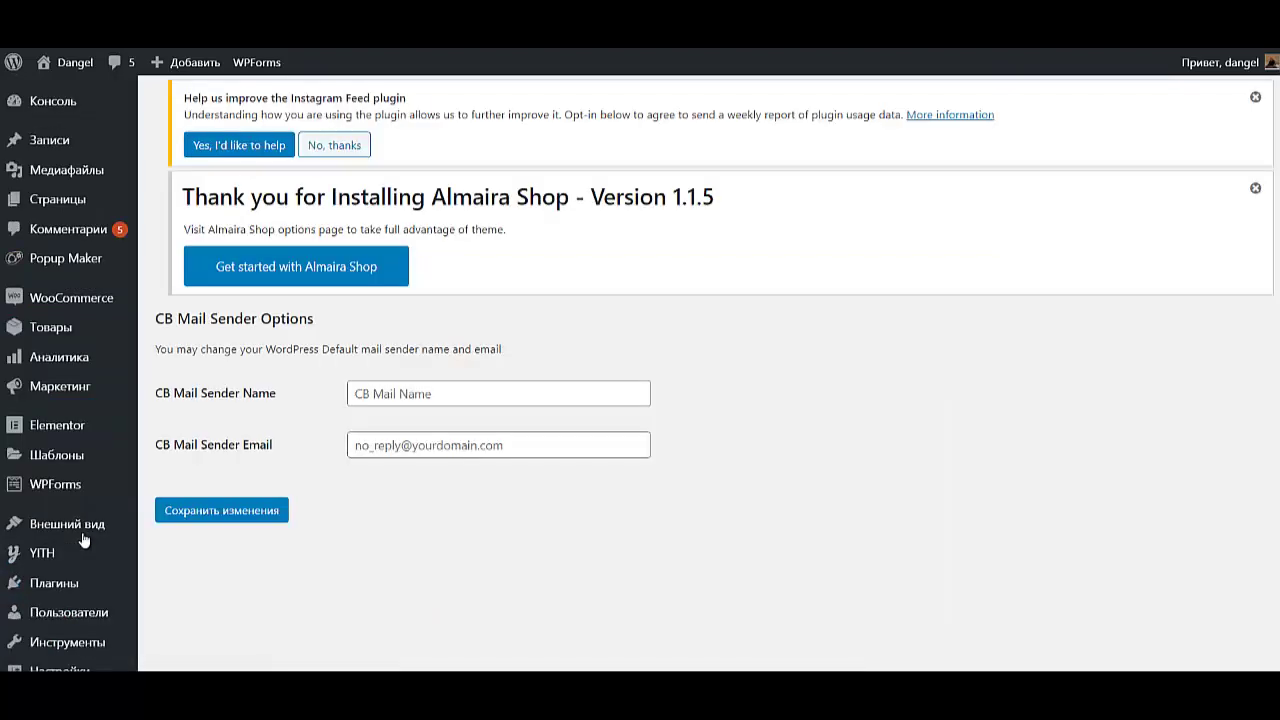
{"action": "left_click", "coordinate": [452, 398]}
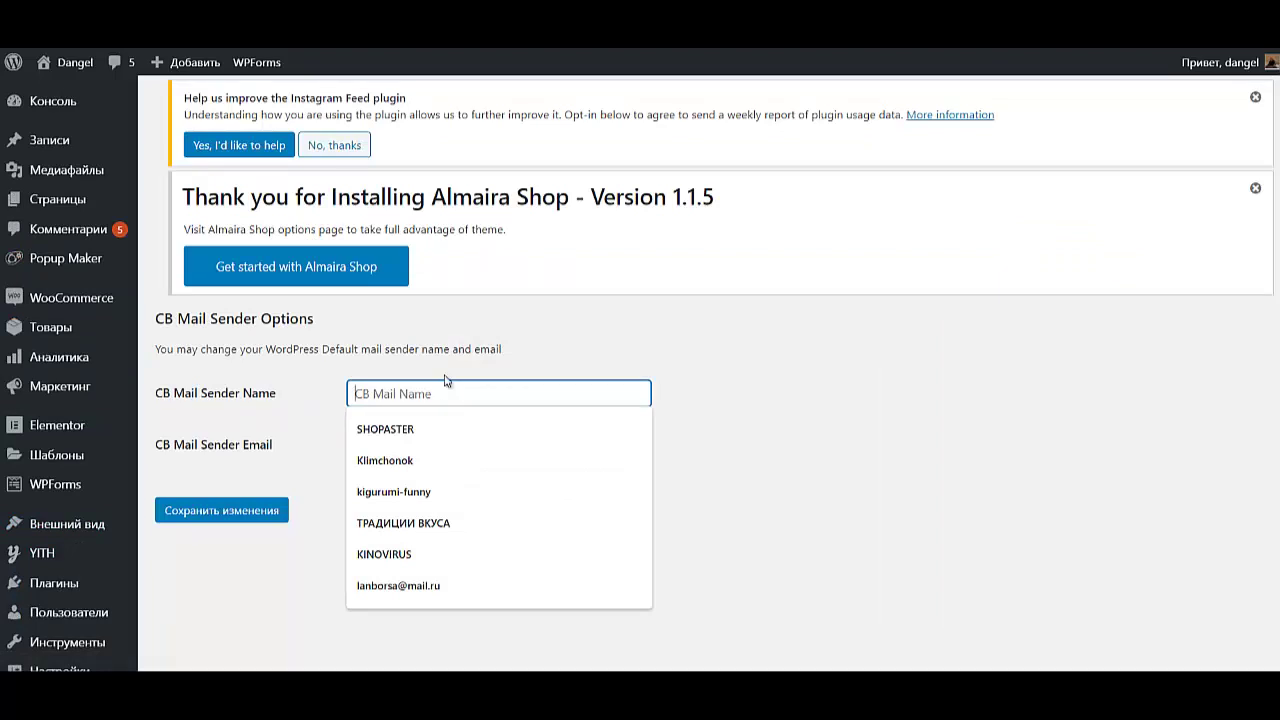
{"action": "type", "text": "Dangel"}
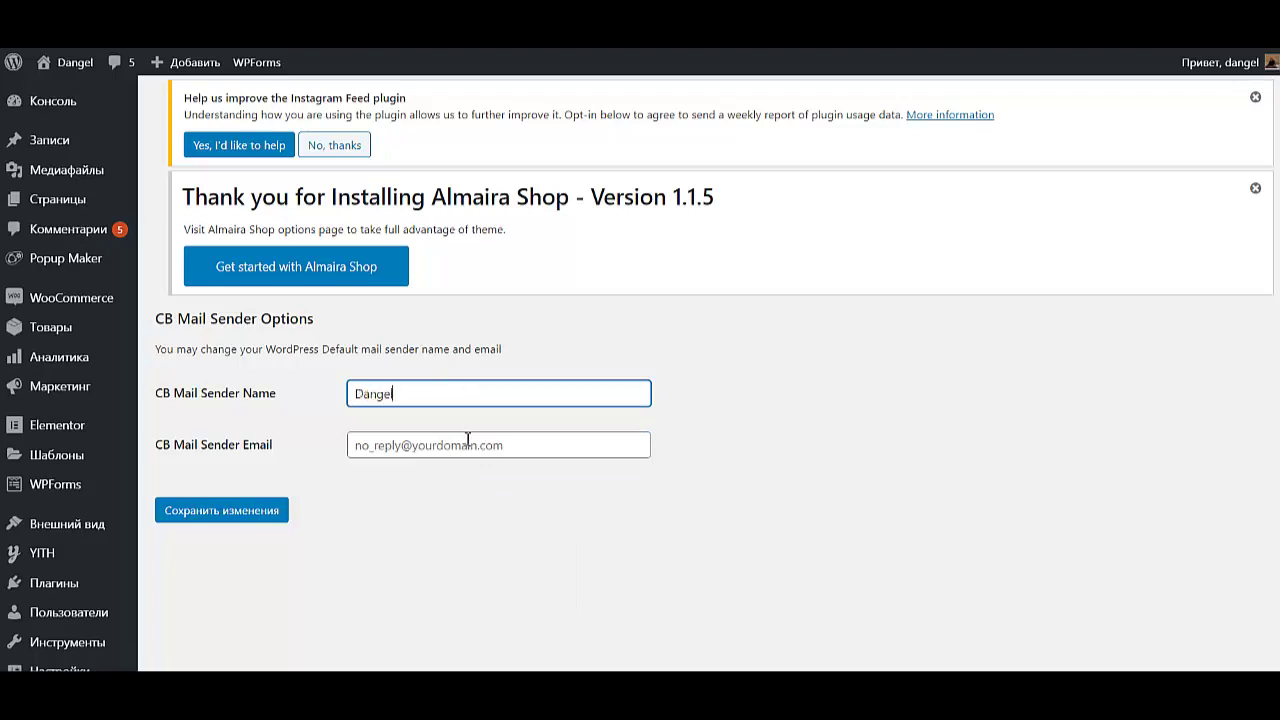
- Enter the site's sender email address and save the mail sender settings
{"action": "left_click", "coordinate": [468, 444]}
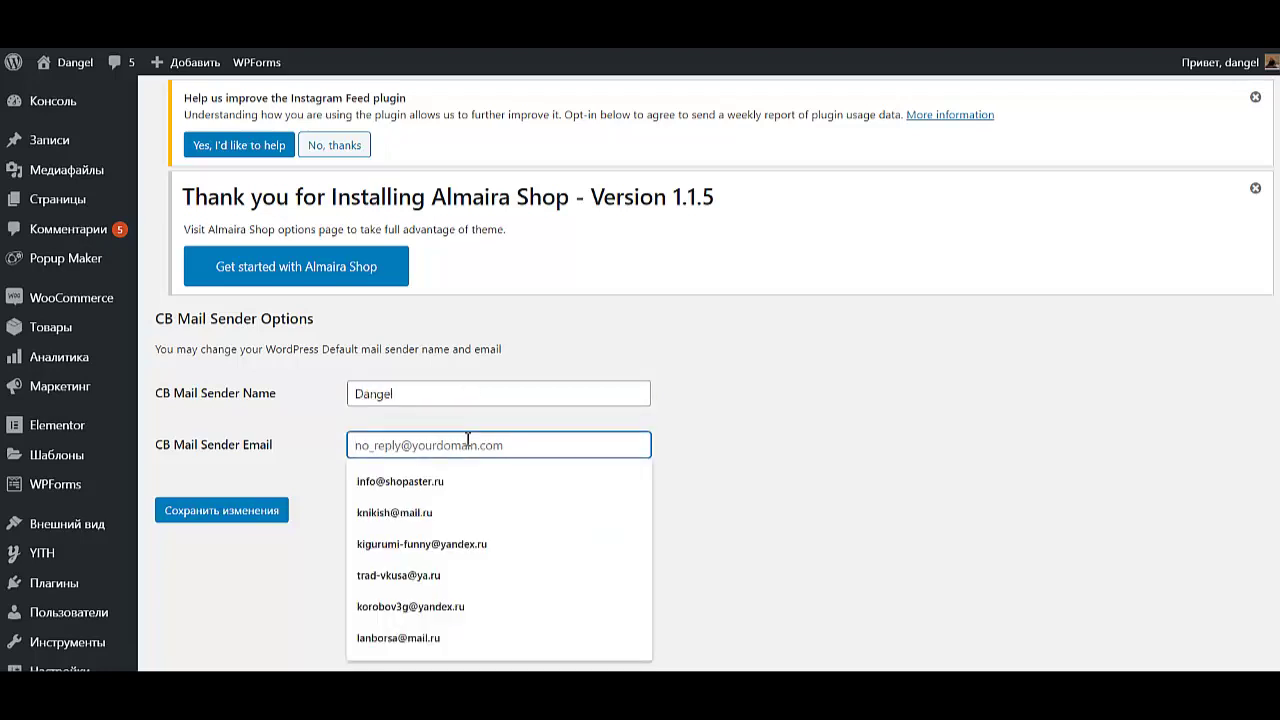
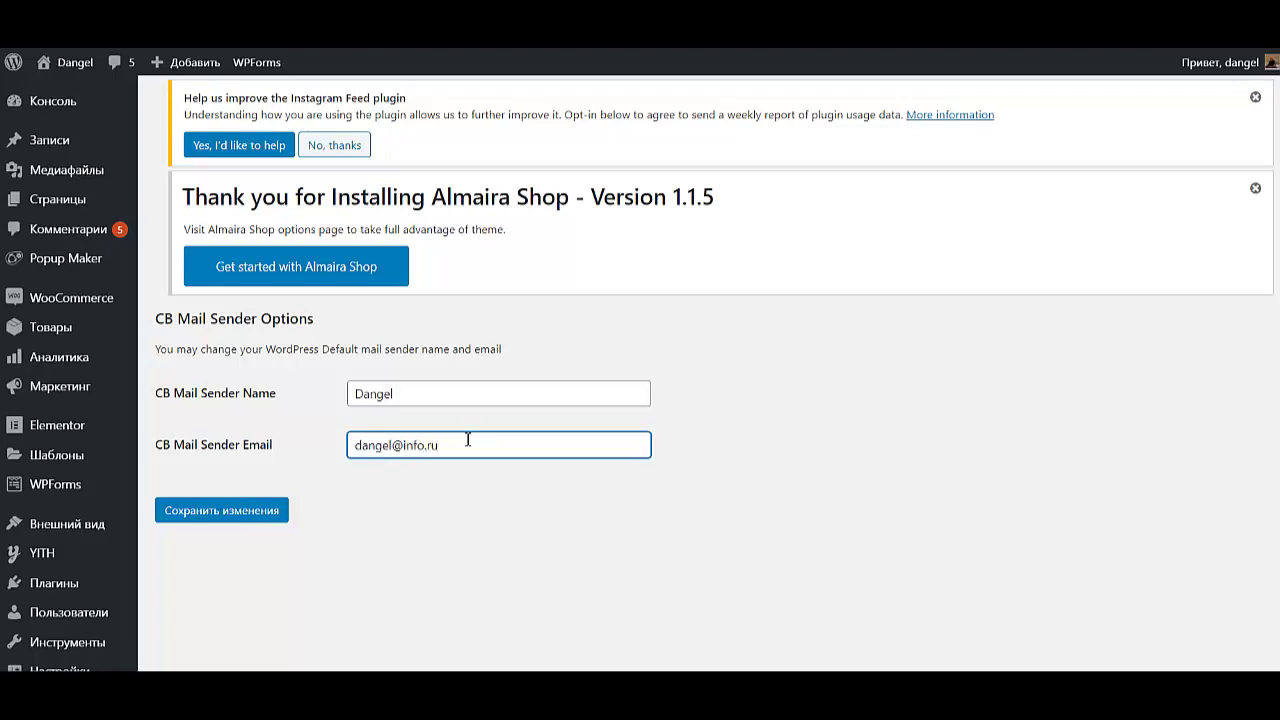
{"action": "left_click", "coordinate": [203, 511]}
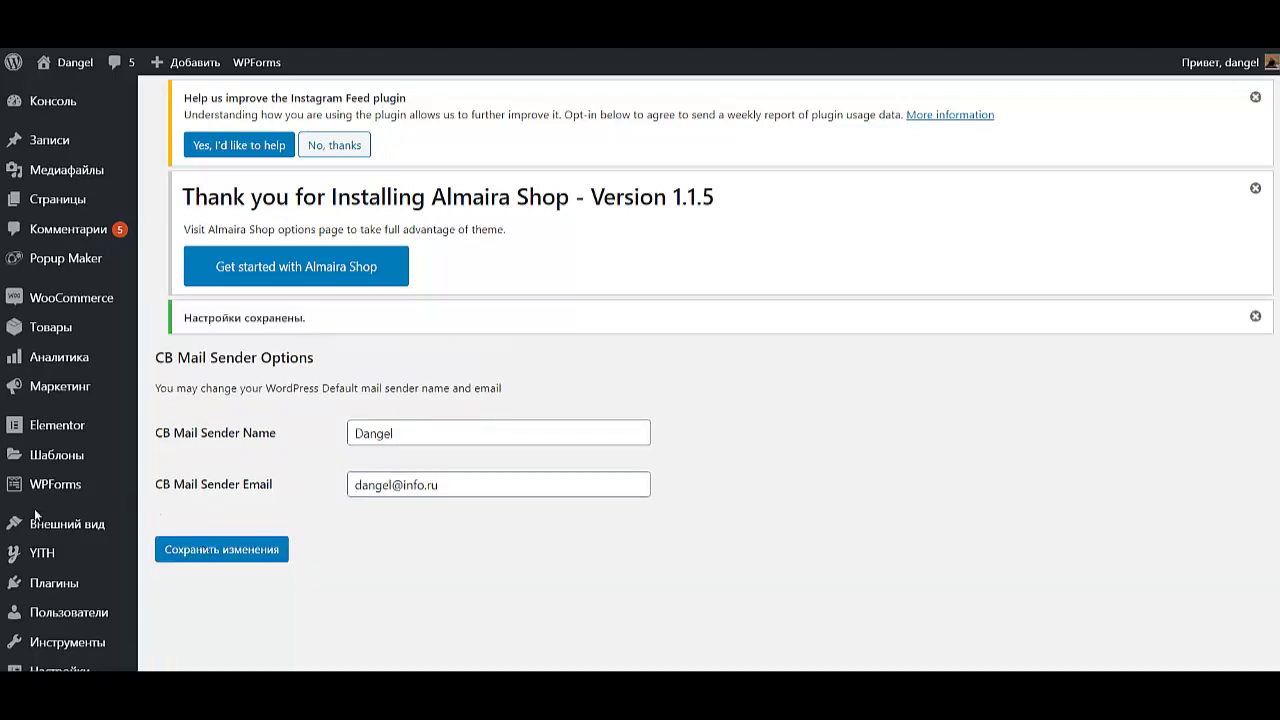
{"action": "scroll", "coordinate": [34, 515], "scroll_direction": "down", "scroll_amount": 2}
{"action": "scroll", "coordinate": [34, 515], "scroll_direction": "down", "scroll_amount": 2}
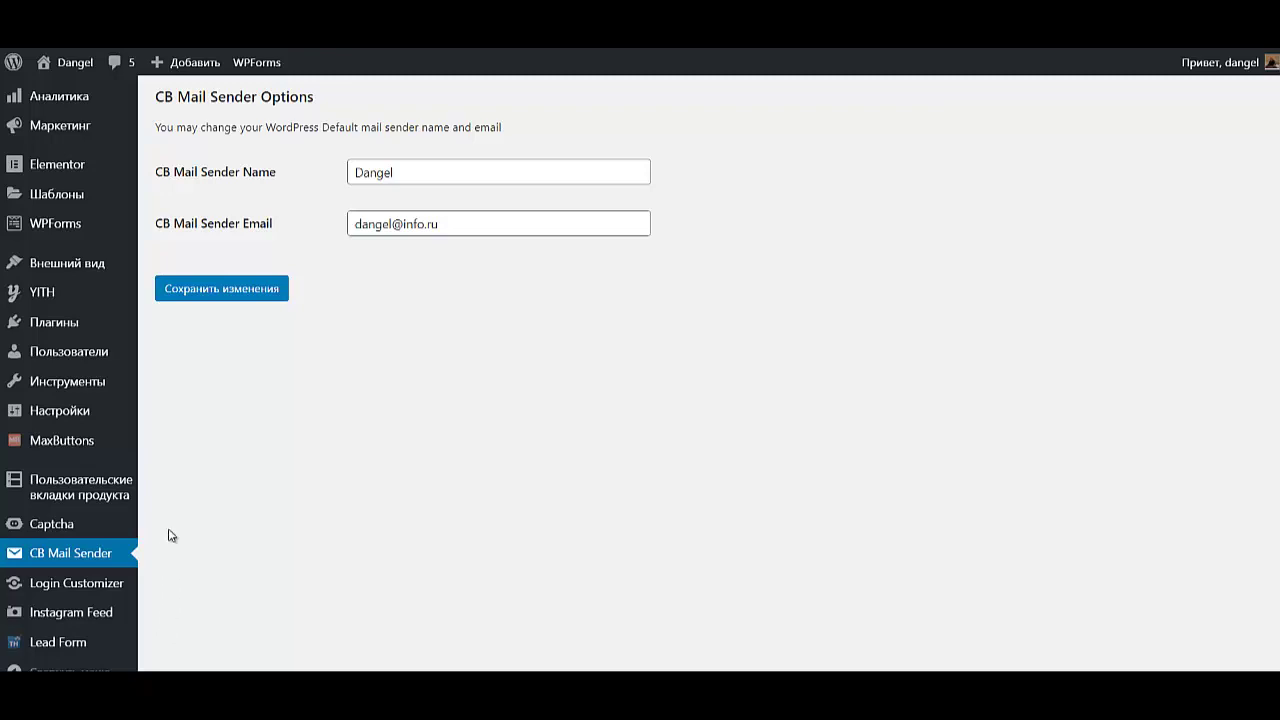
- On the Widgets page, delete the Поиск widget from the Primary Sidebar
{"action": "mouse_move", "coordinate": [94, 279]}
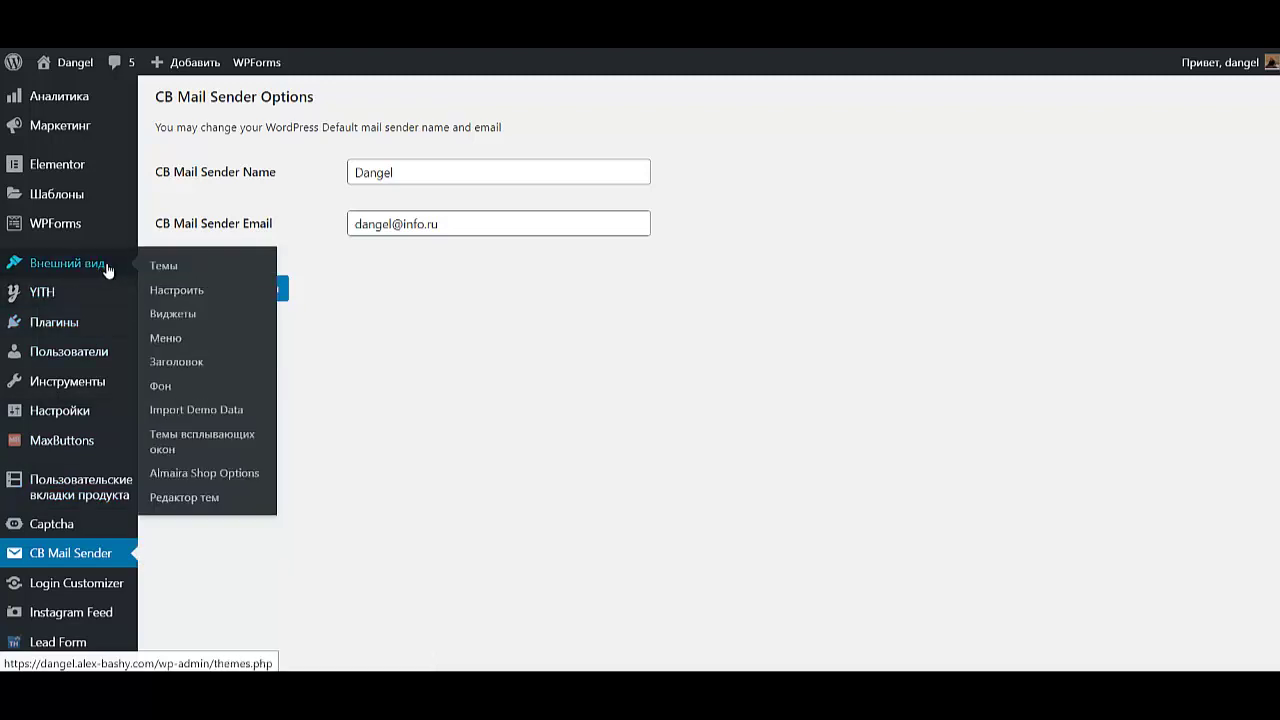
{"action": "left_click", "coordinate": [172, 314]}
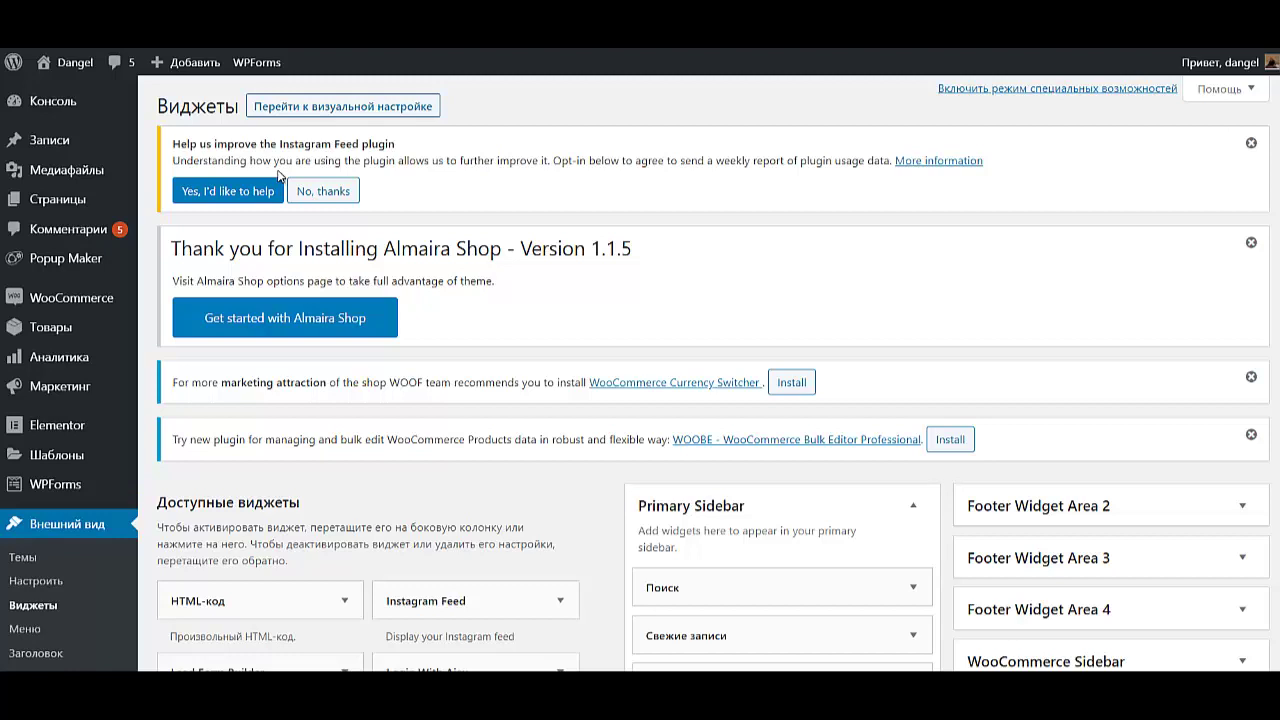
{"action": "scroll", "coordinate": [918, 472], "scroll_direction": "down", "scroll_amount": 5}
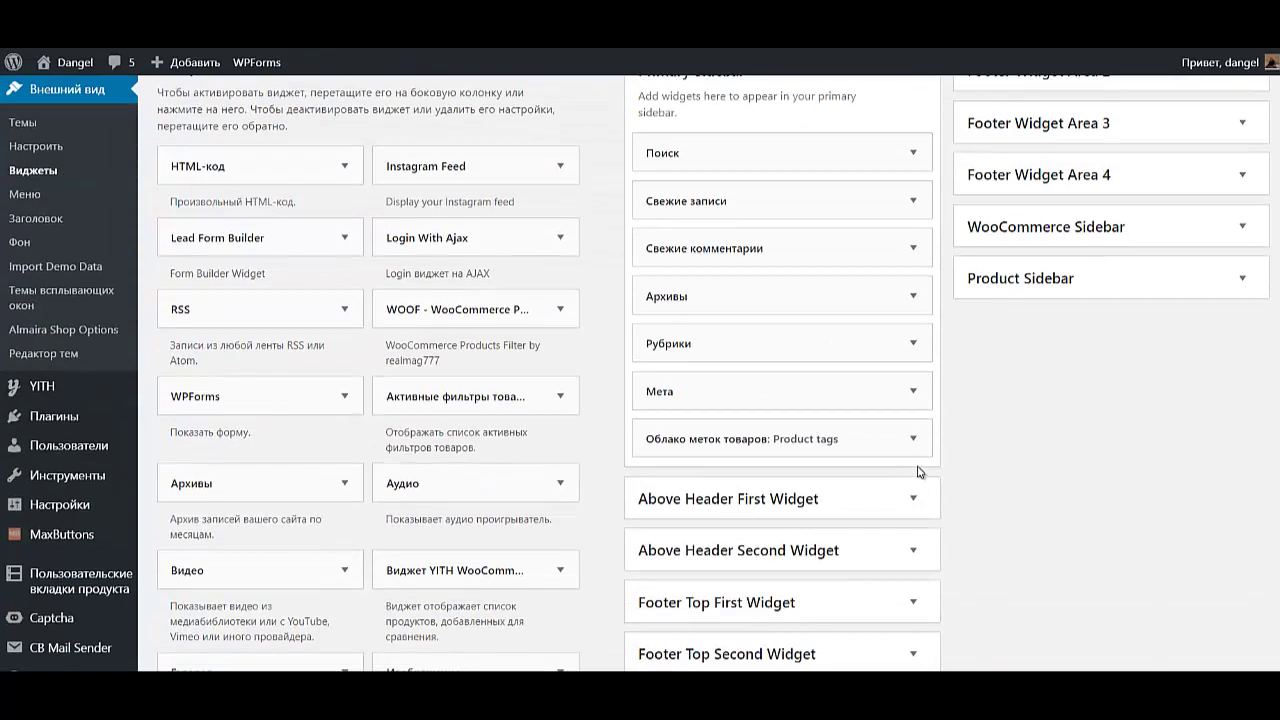
{"action": "scroll", "coordinate": [918, 472], "scroll_direction": "down", "scroll_amount": 1}
{"action": "scroll", "coordinate": [918, 472], "scroll_direction": "up", "scroll_amount": 3}
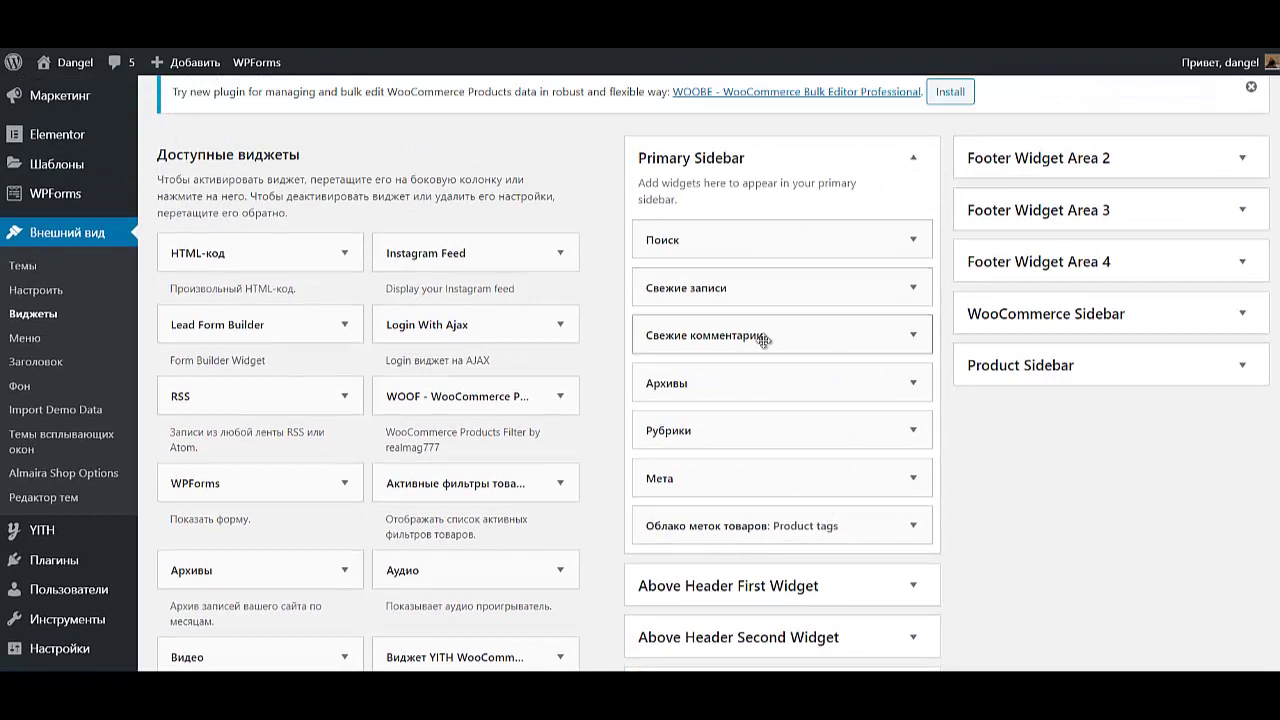
{"action": "left_click", "coordinate": [903, 258]}
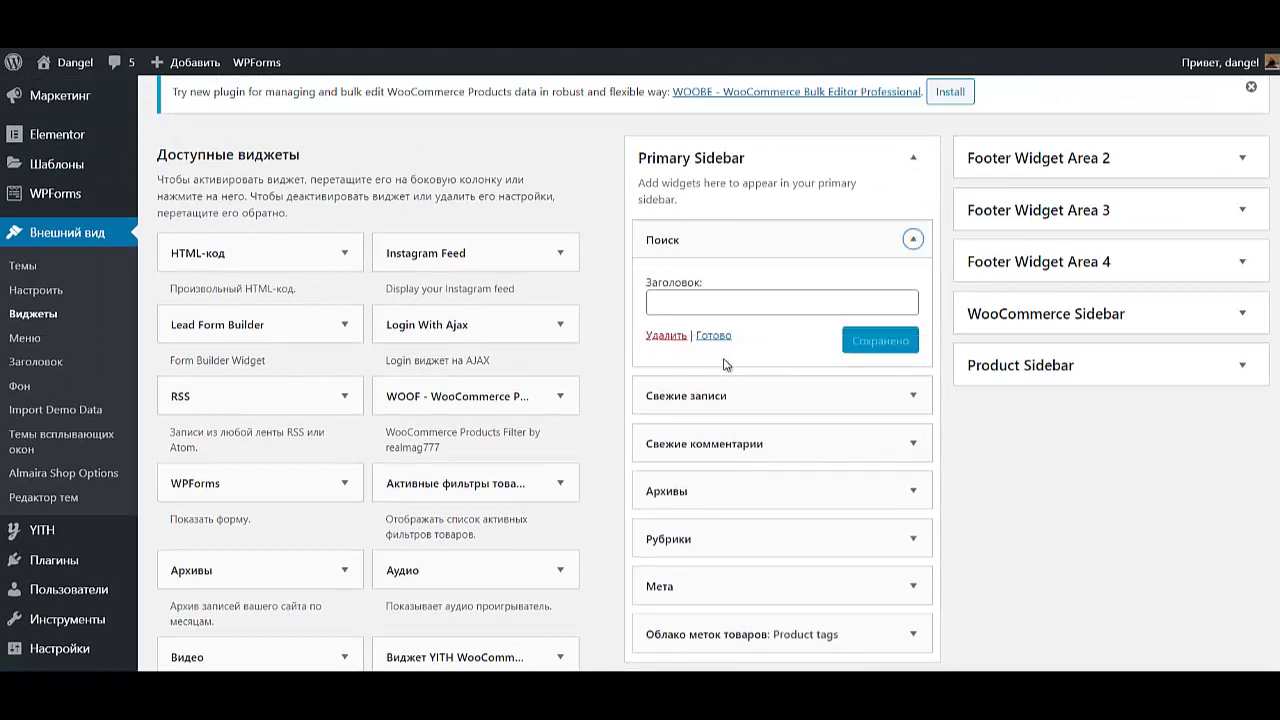
{"action": "left_click", "coordinate": [917, 238]}
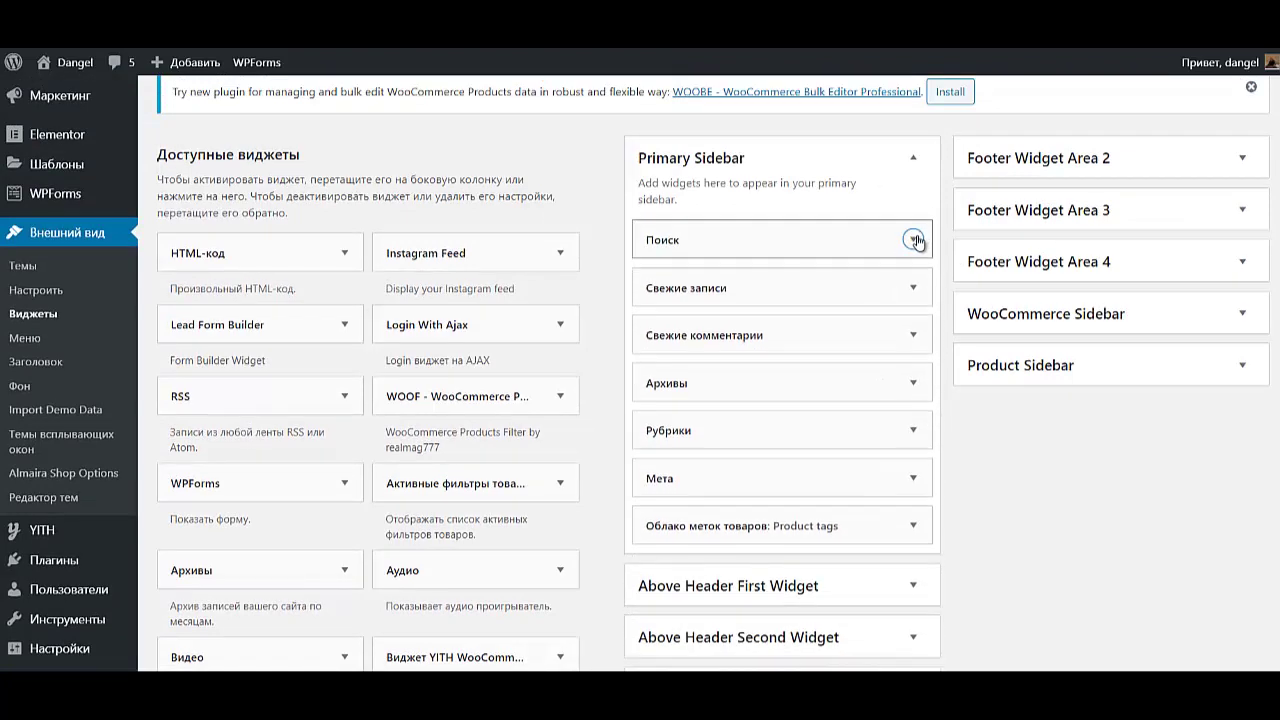
{"action": "left_click", "coordinate": [912, 242]}
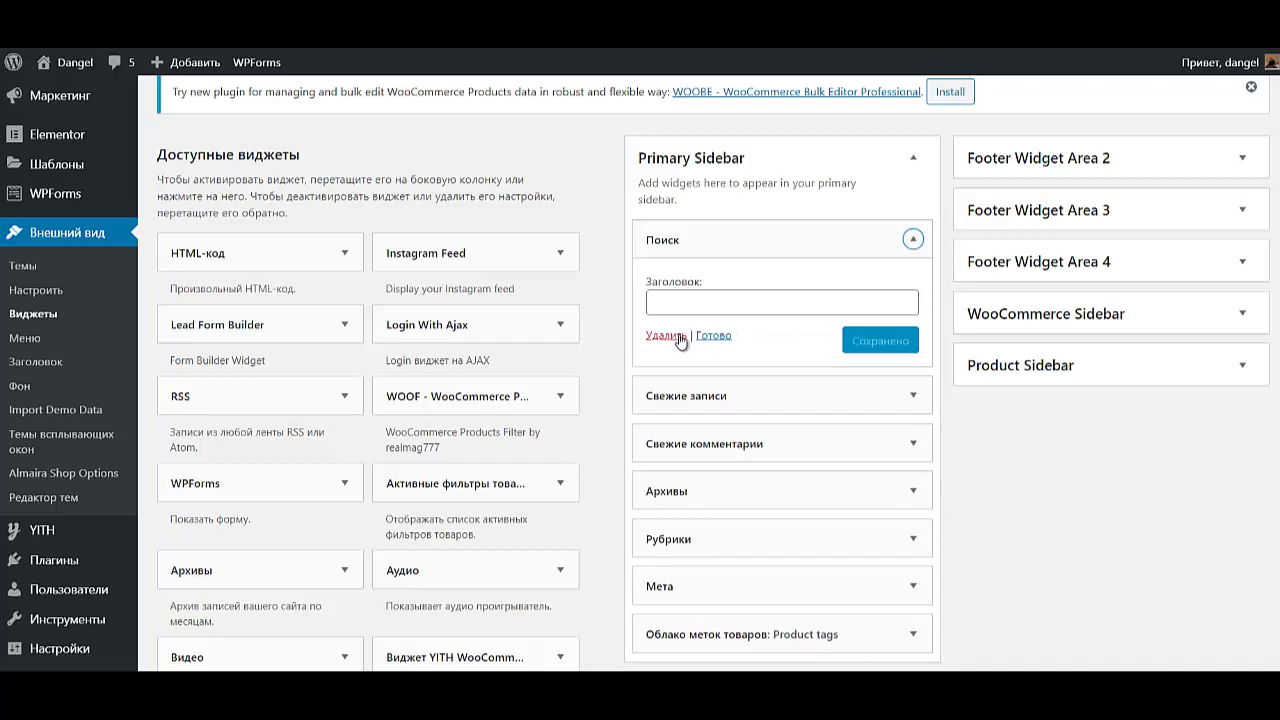
{"action": "left_click", "coordinate": [679, 340]}
- Delete the Свежие записи, Свежие комментарии, Мета and Облако меток товаров widgets
{"action": "left_click", "coordinate": [898, 248]}
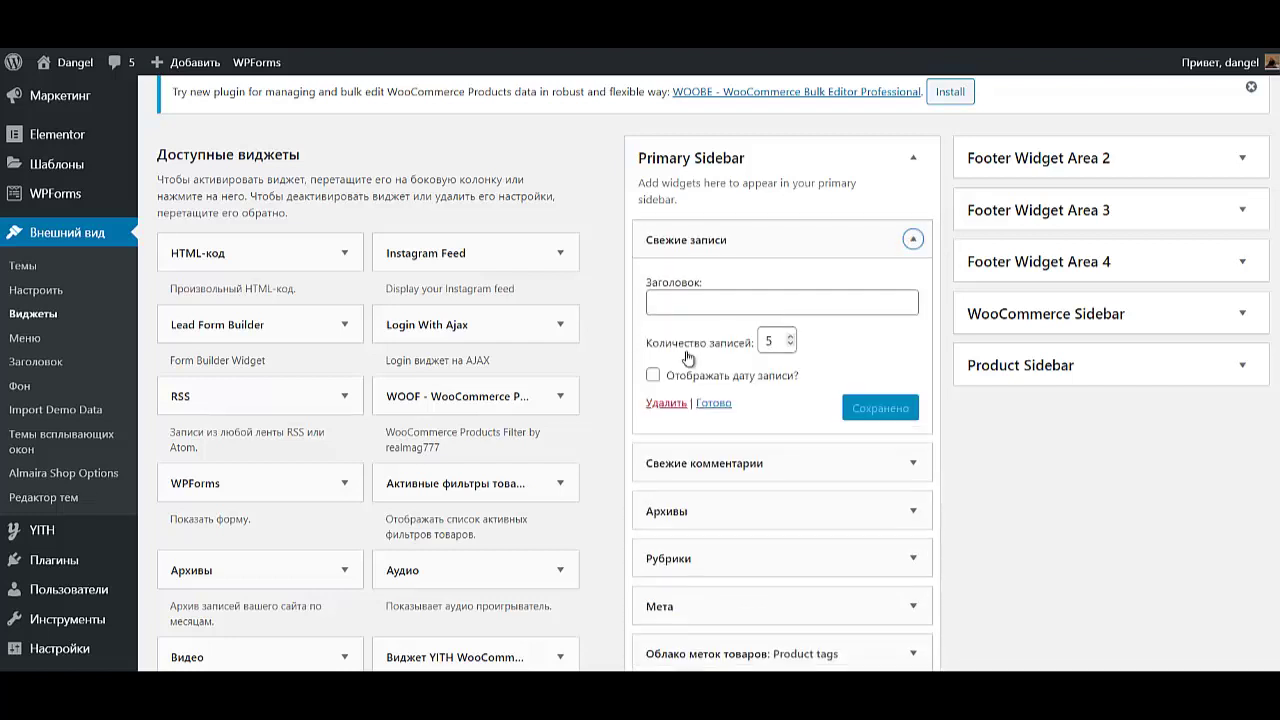
{"action": "left_click", "coordinate": [664, 403]}
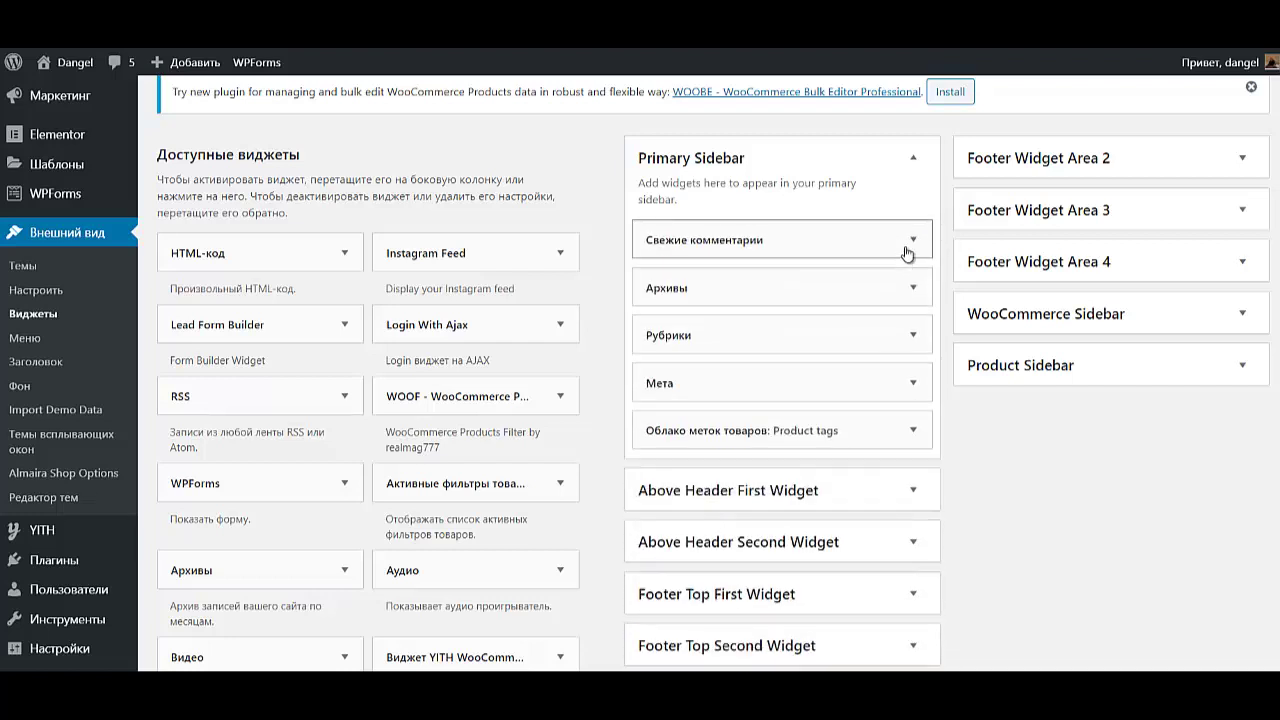
{"action": "left_click", "coordinate": [907, 253]}
{"action": "left_click", "coordinate": [664, 372]}
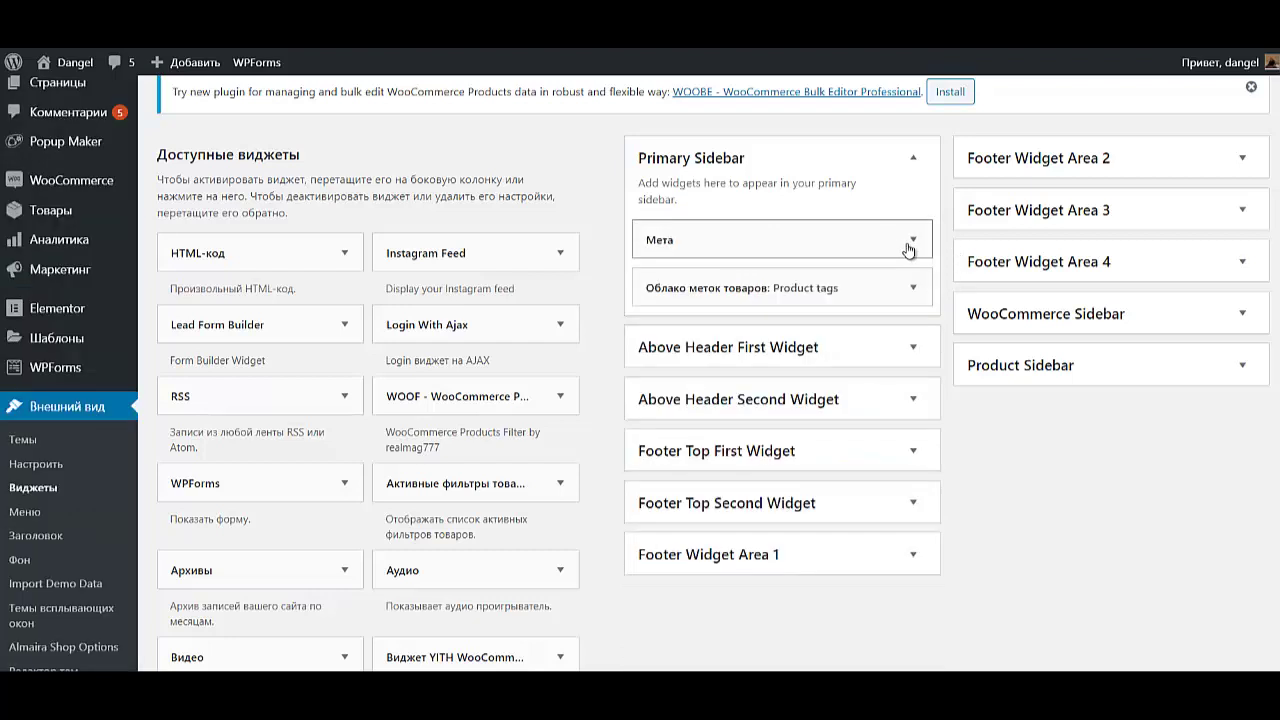
{"action": "left_click", "coordinate": [912, 240]}
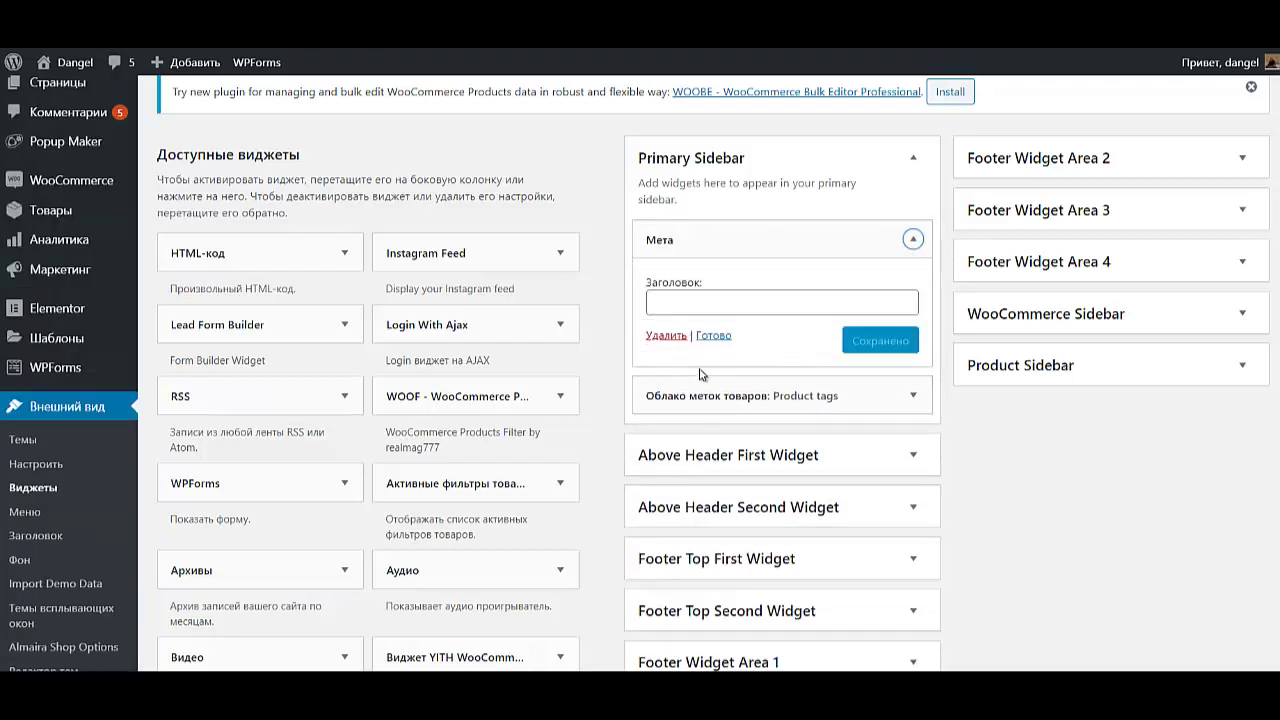
{"action": "left_click", "coordinate": [666, 336]}
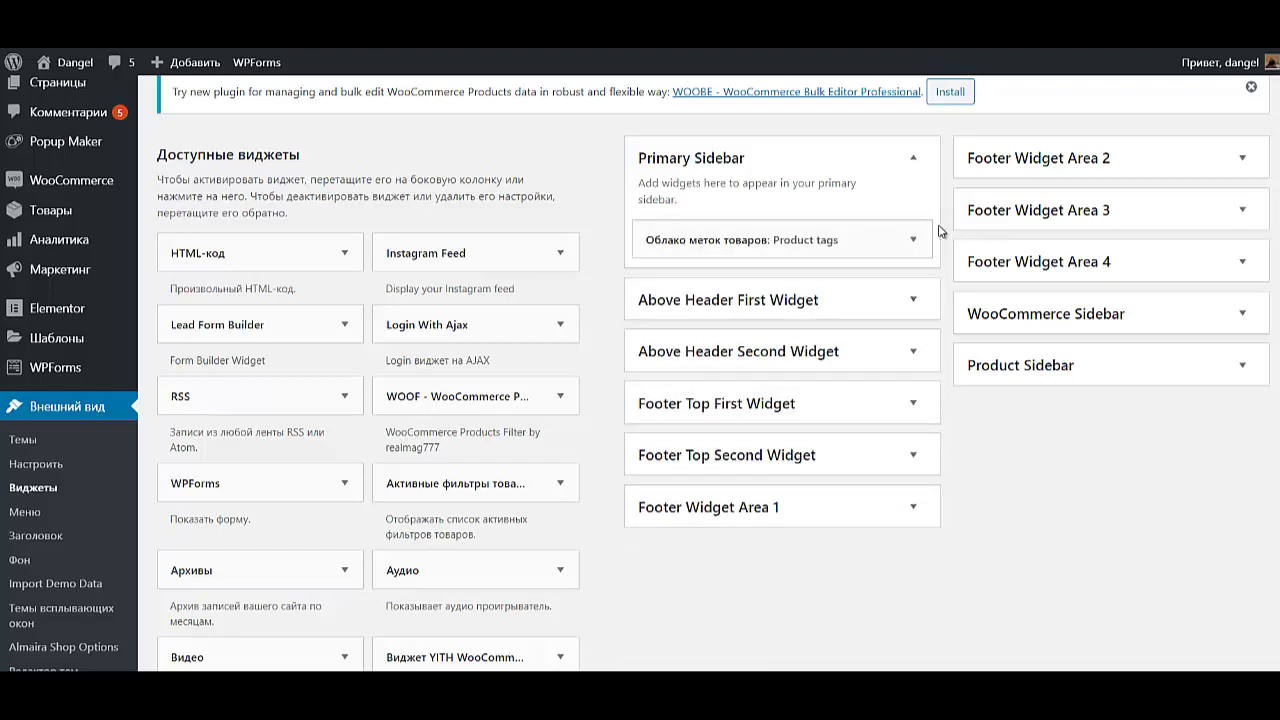
{"action": "left_click", "coordinate": [912, 240]}
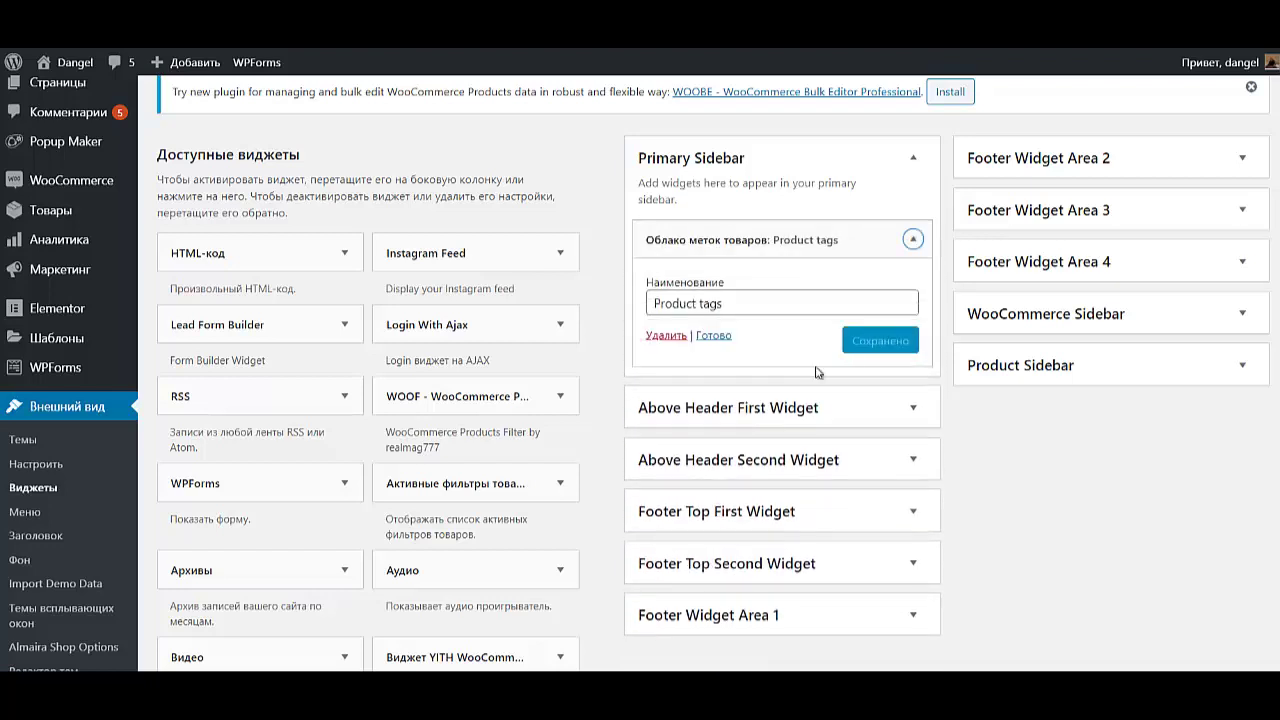
{"action": "left_click", "coordinate": [666, 336]}
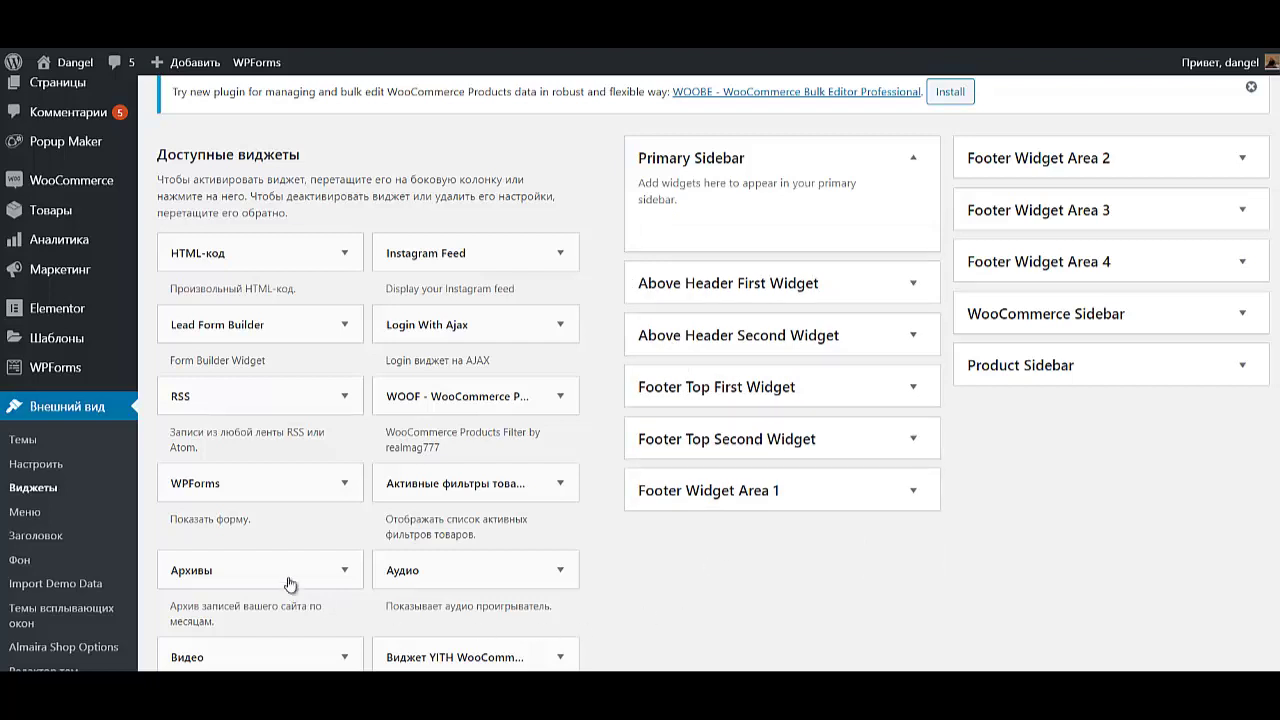
- Add a Login With Ajax widget to Primary Sidebar and title it Авторизация
{"action": "left_click", "coordinate": [446, 330]}
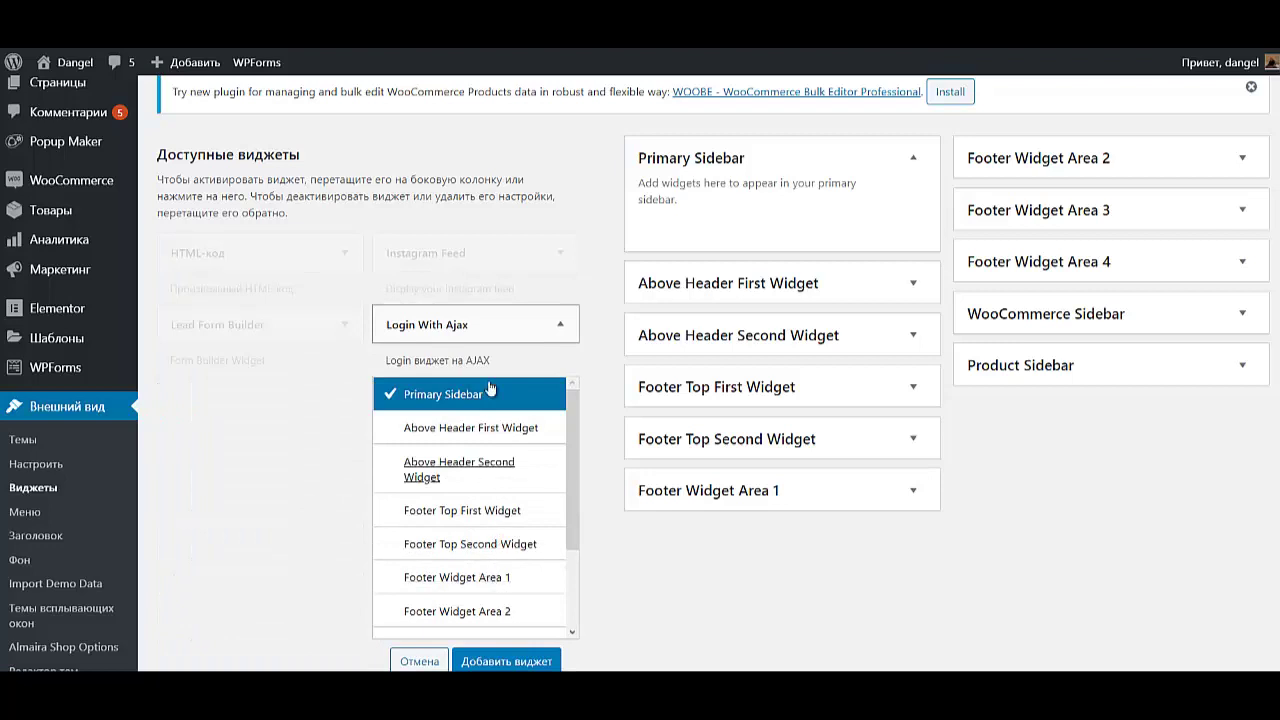
{"action": "left_click", "coordinate": [510, 660]}
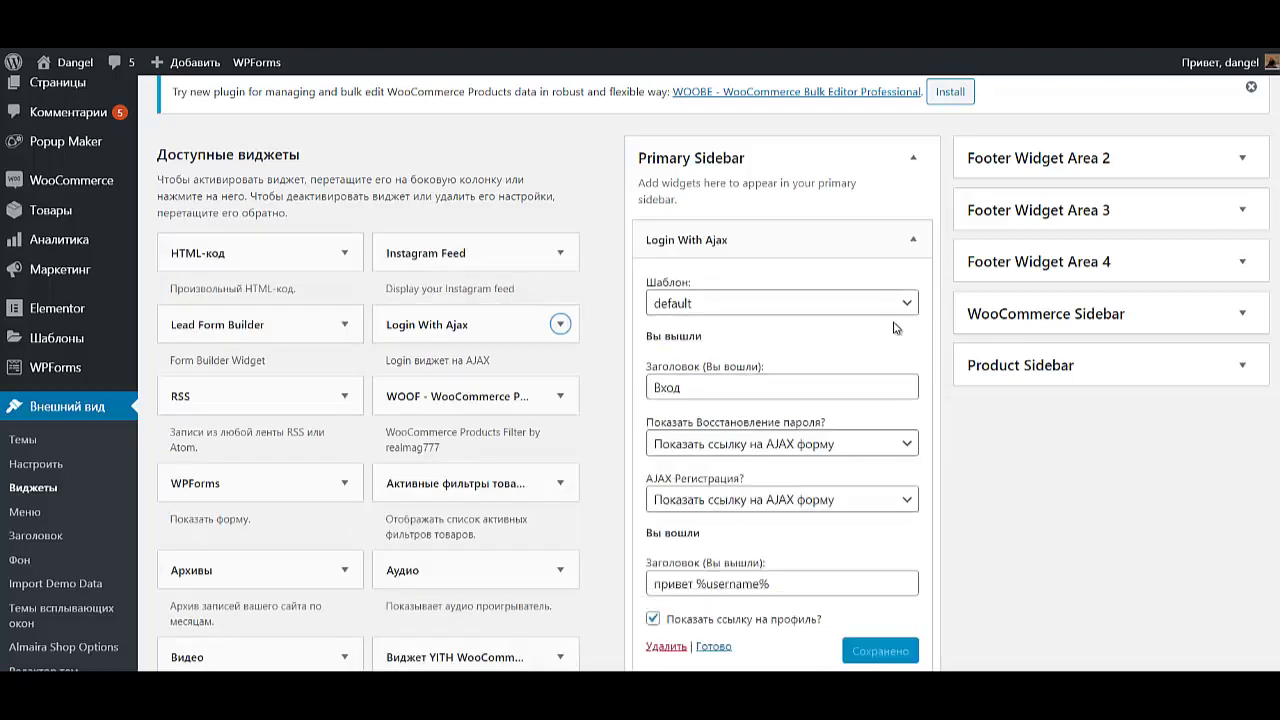
{"action": "double_click", "coordinate": [667, 387]}
{"action": "type", "text": "Авторизация"}
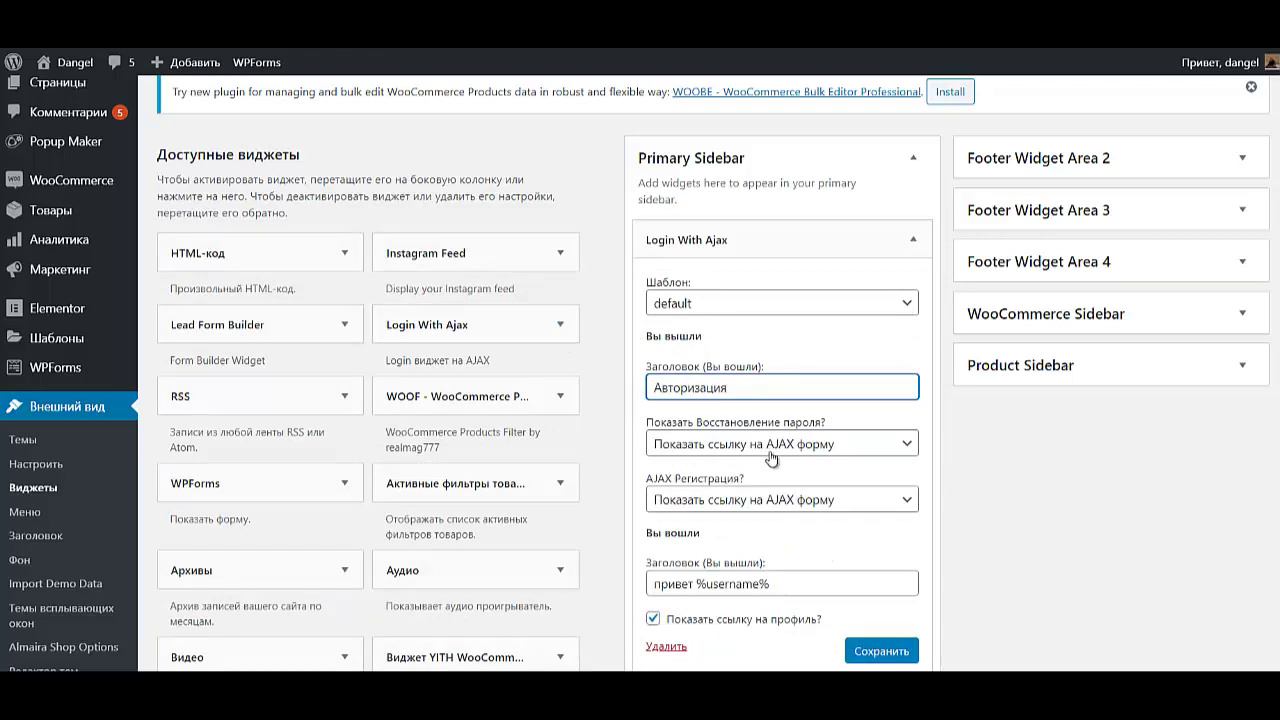
- Turn off the profile link option and save the widget
{"action": "scroll", "coordinate": [782, 480], "scroll_direction": "down", "scroll_amount": 2}
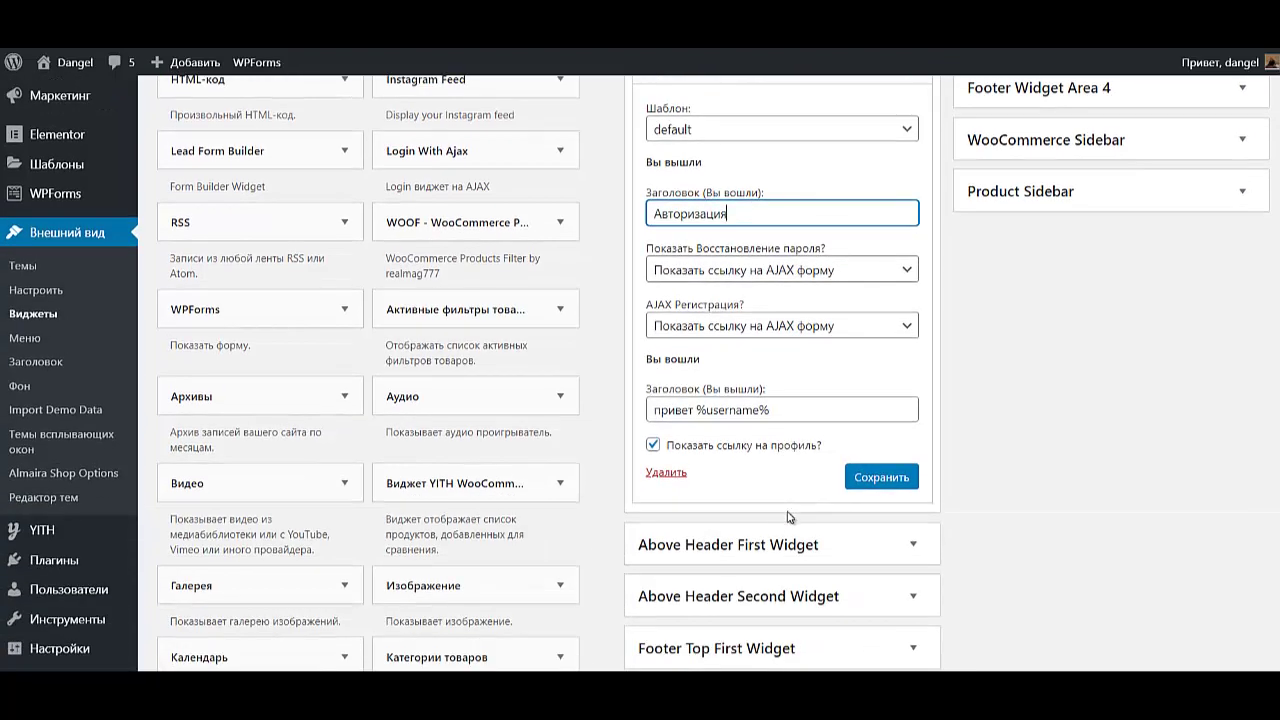
{"action": "left_click", "coordinate": [652, 444]}
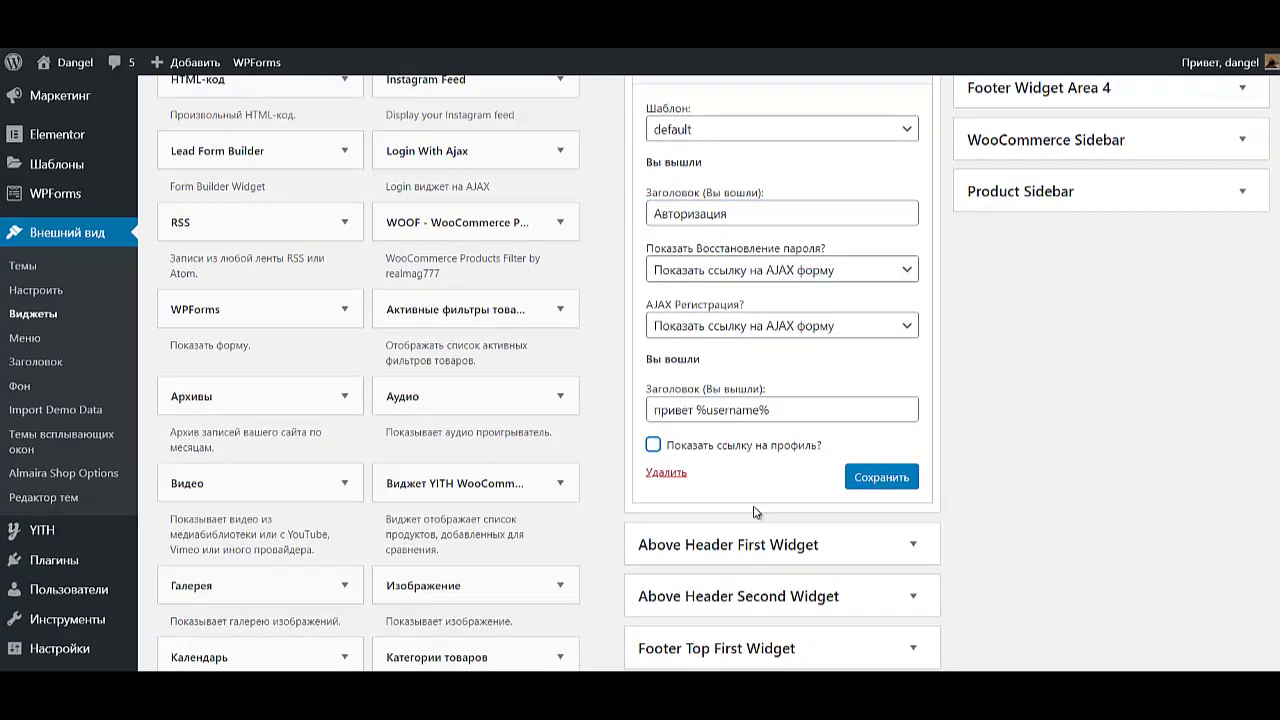
{"action": "left_click", "coordinate": [885, 479]}
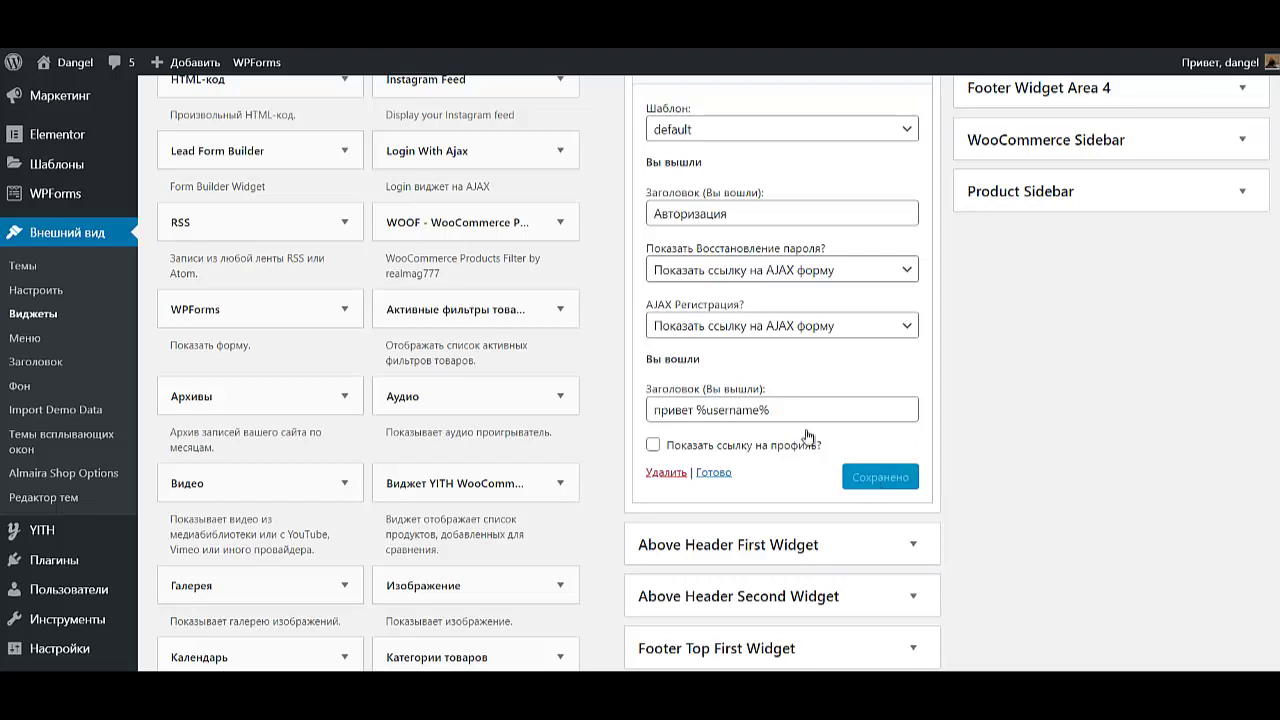
{"action": "scroll", "coordinate": [60, 560], "scroll_direction": "down", "scroll_amount": 2}
{"action": "mouse_move", "coordinate": [90, 541]}
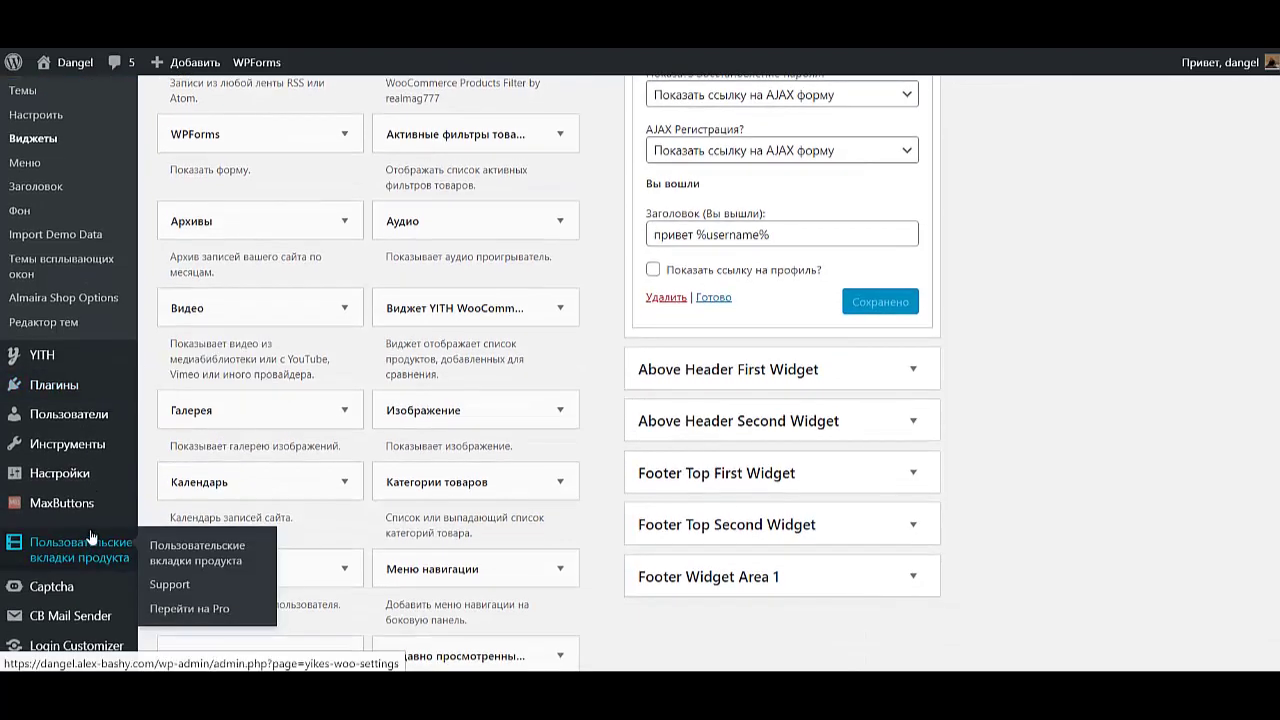
{"action": "scroll", "coordinate": [90, 541], "scroll_direction": "down", "scroll_amount": 2}
{"action": "mouse_move", "coordinate": [93, 433]}
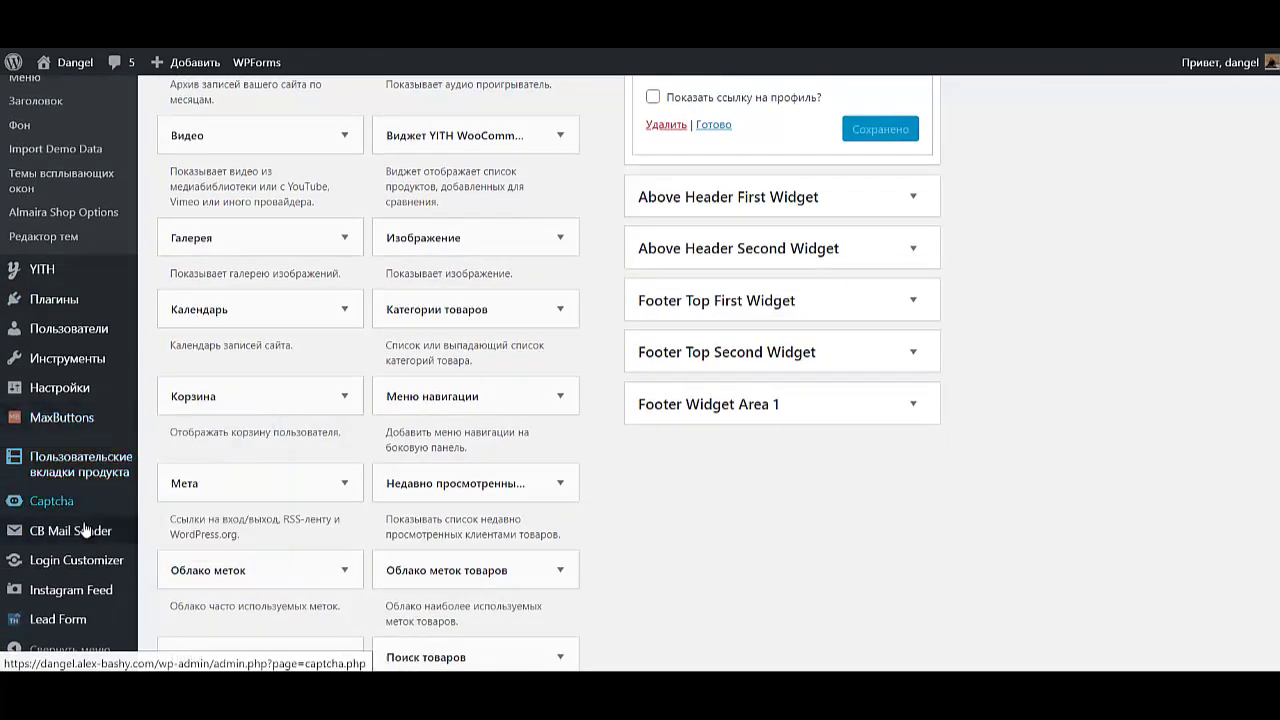
- Open the Logo options in the Colorlib login customizer
{"action": "left_click", "coordinate": [65, 562]}
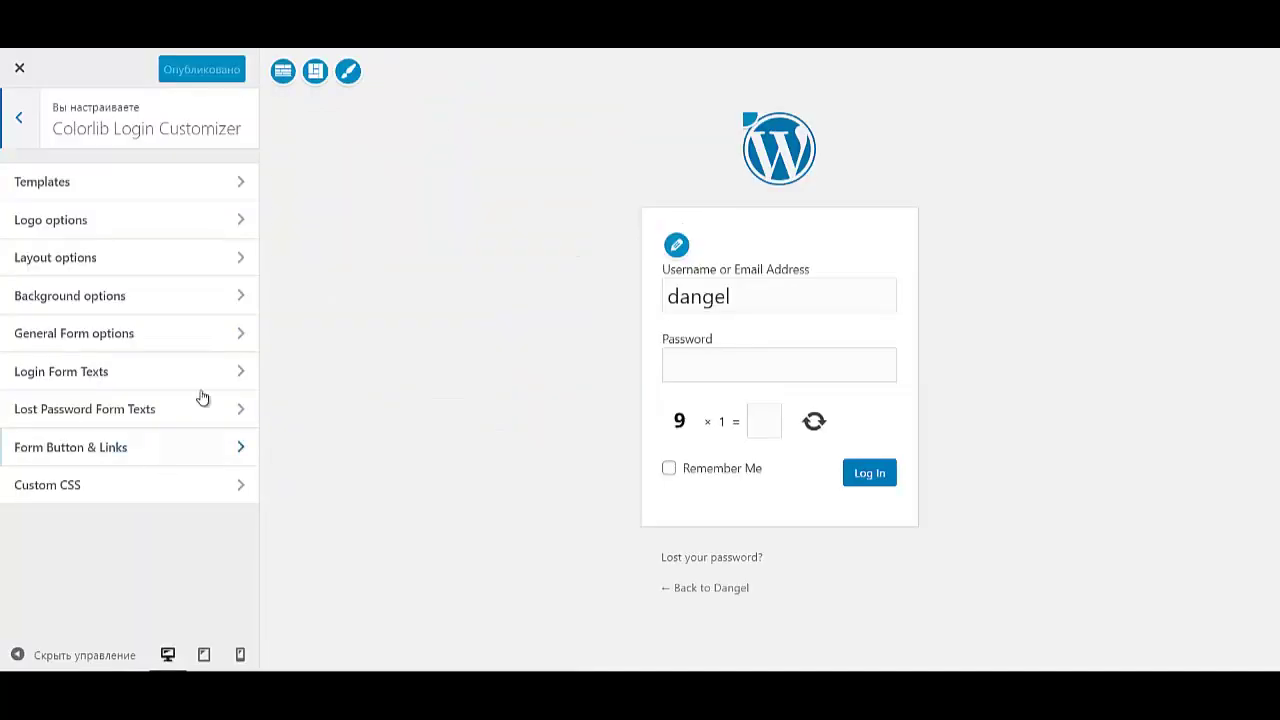
{"action": "left_click", "coordinate": [99, 224]}
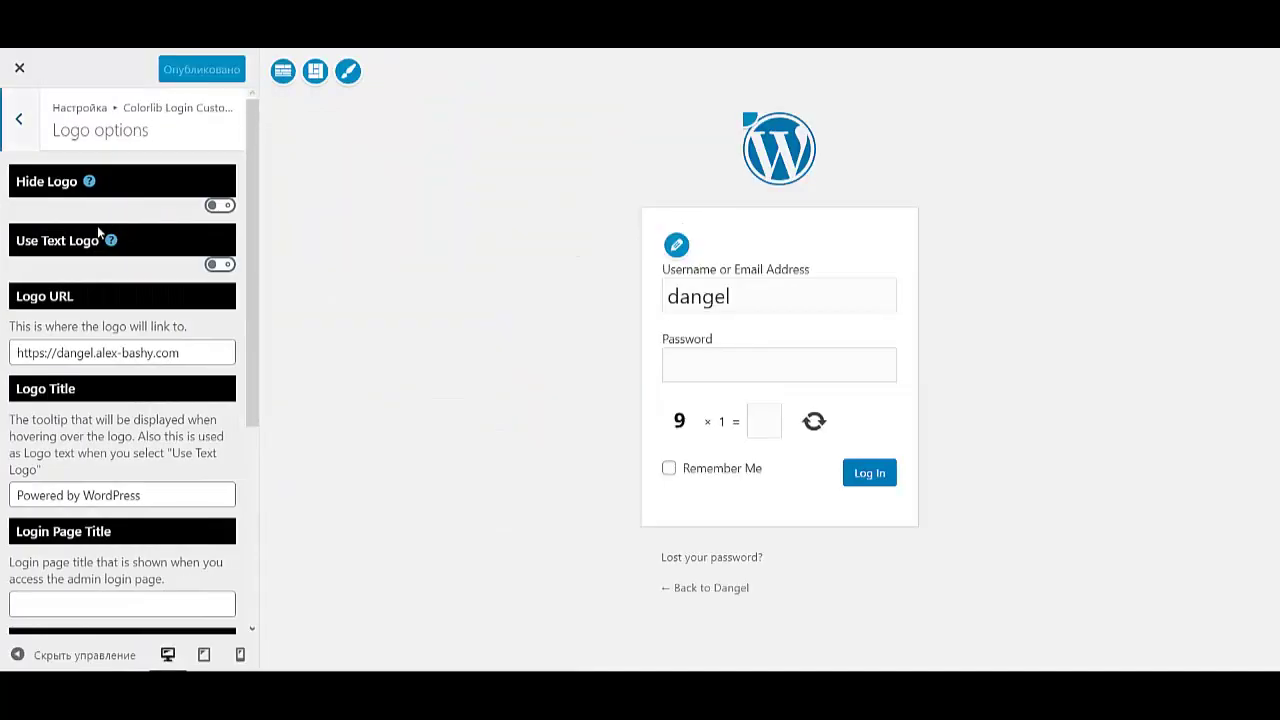
{"action": "scroll", "coordinate": [131, 436], "scroll_direction": "down", "scroll_amount": 2}
{"action": "scroll", "coordinate": [131, 436], "scroll_direction": "down", "scroll_amount": 2}
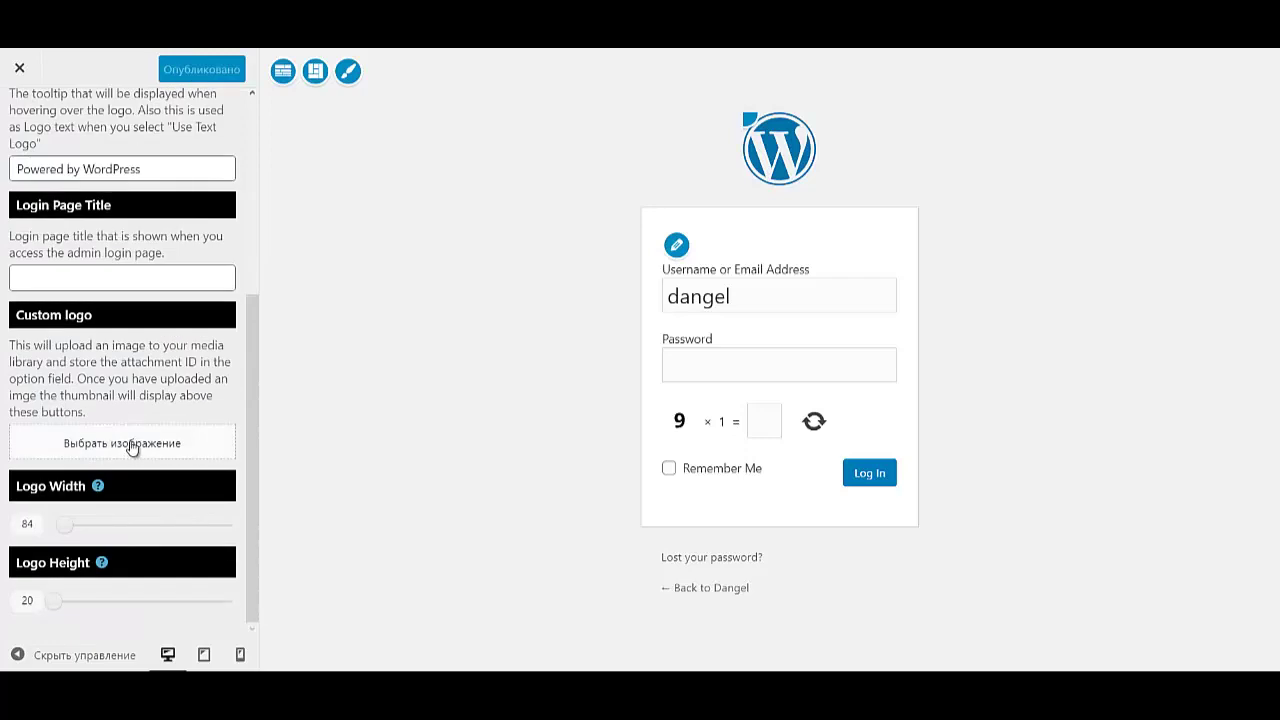
- Set the DANGEL image logo_bl.png as the custom login logo and widen it
{"action": "left_click", "coordinate": [131, 446]}
{"action": "left_click", "coordinate": [192, 148]}
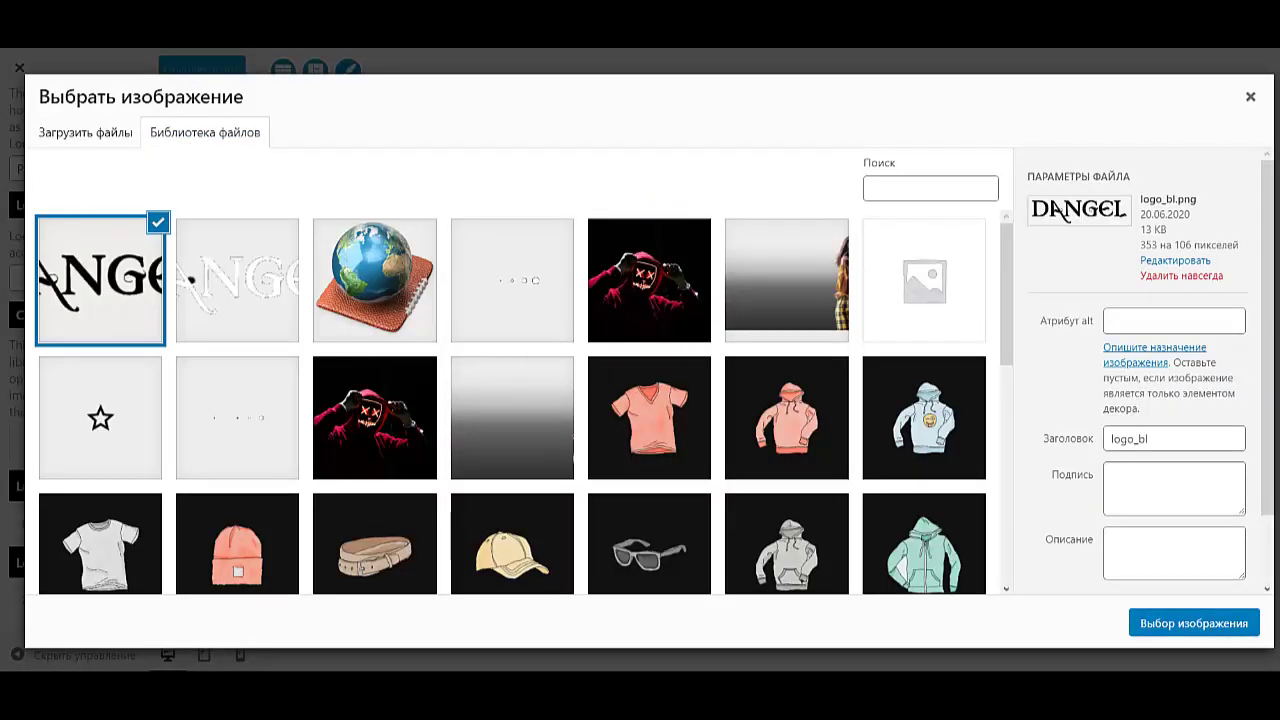
{"action": "left_click", "coordinate": [1194, 623]}
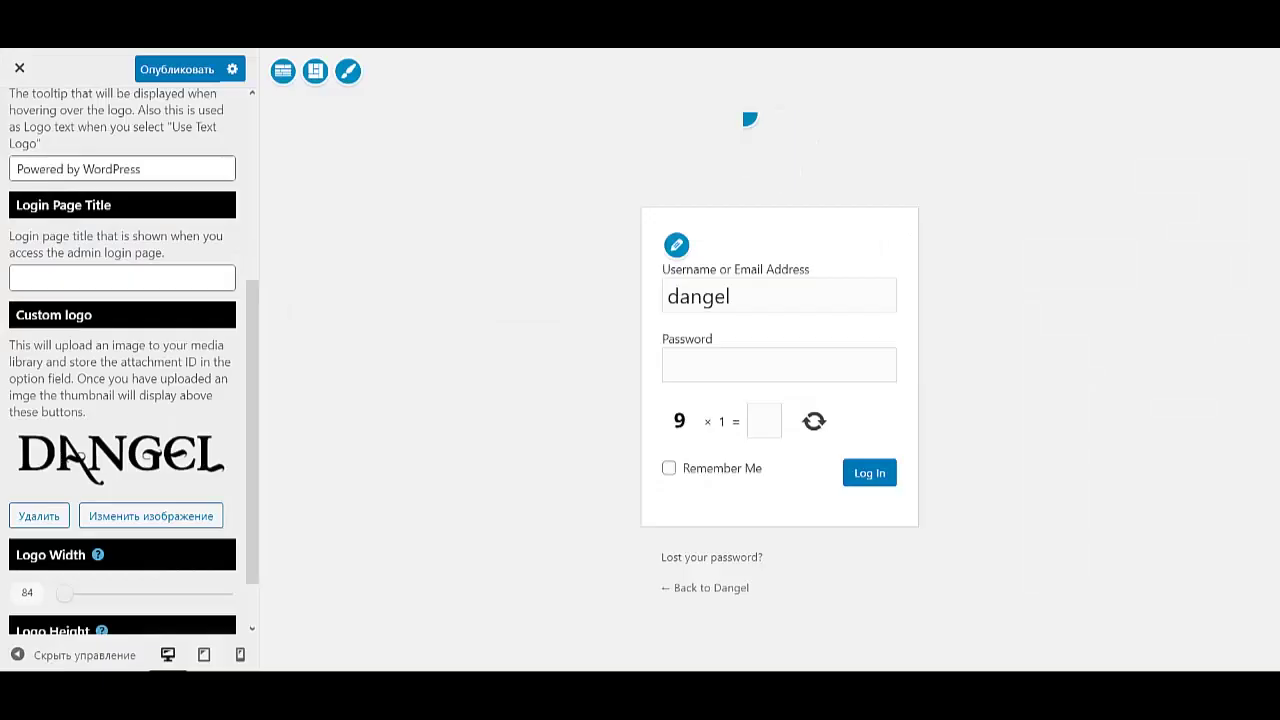
{"action": "scroll", "coordinate": [122, 400], "scroll_direction": "down", "scroll_amount": 1}
{"action": "left_click_drag", "start_coordinate": [63, 524], "coordinate": [78, 524]}
{"action": "scroll", "coordinate": [122, 350], "scroll_direction": "up", "scroll_amount": 5}
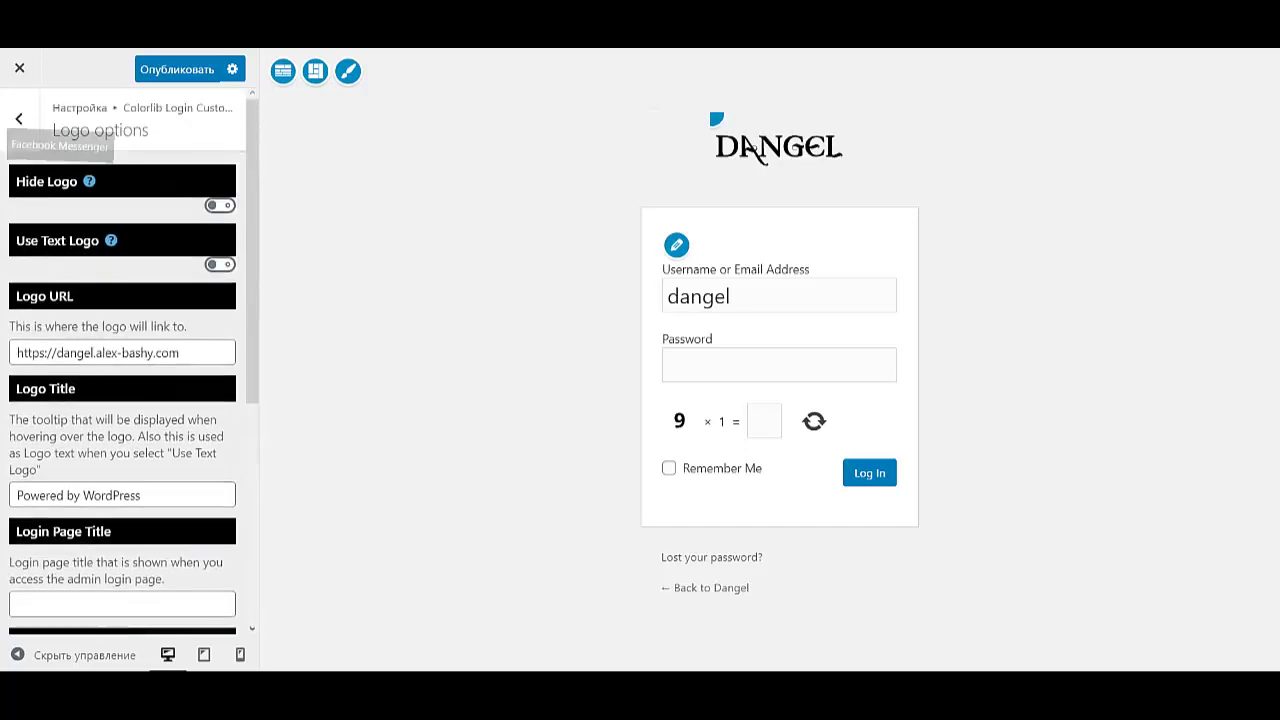
{"action": "left_click", "coordinate": [18, 120]}
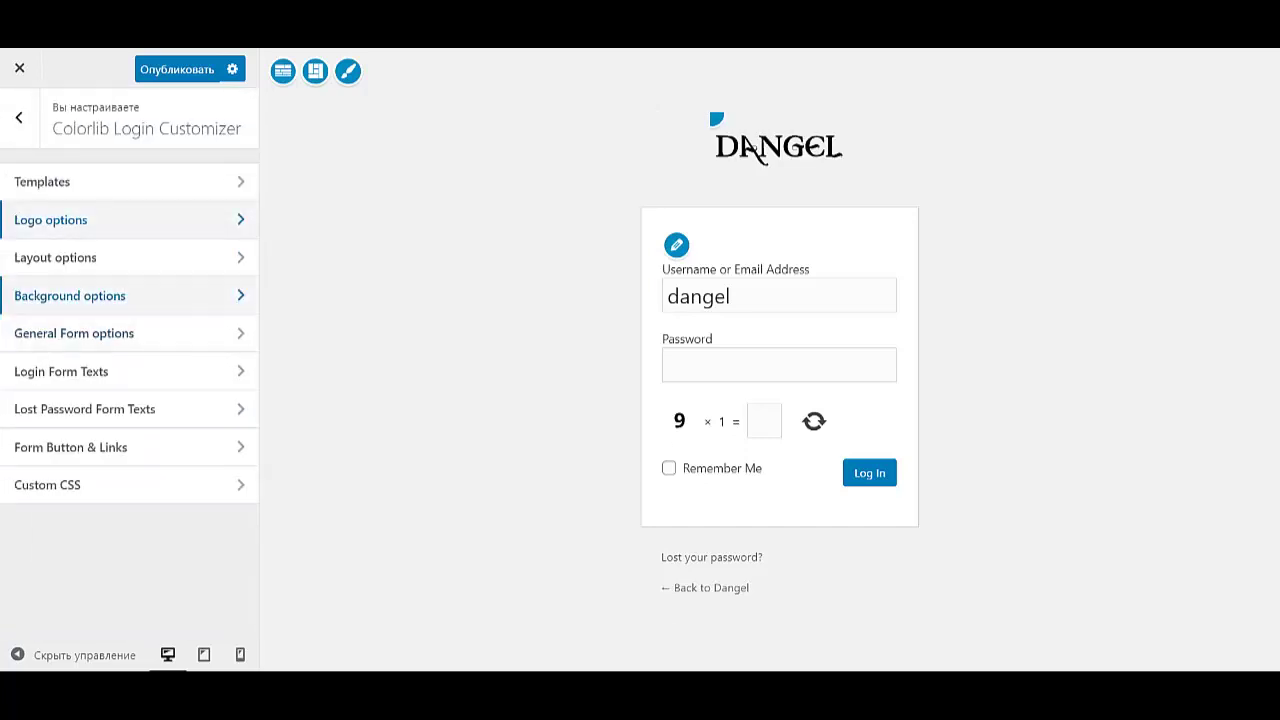
- Set the dark photo of a man at a window (image-41.jpg) as the custom login background
{"action": "left_click", "coordinate": [54, 257]}
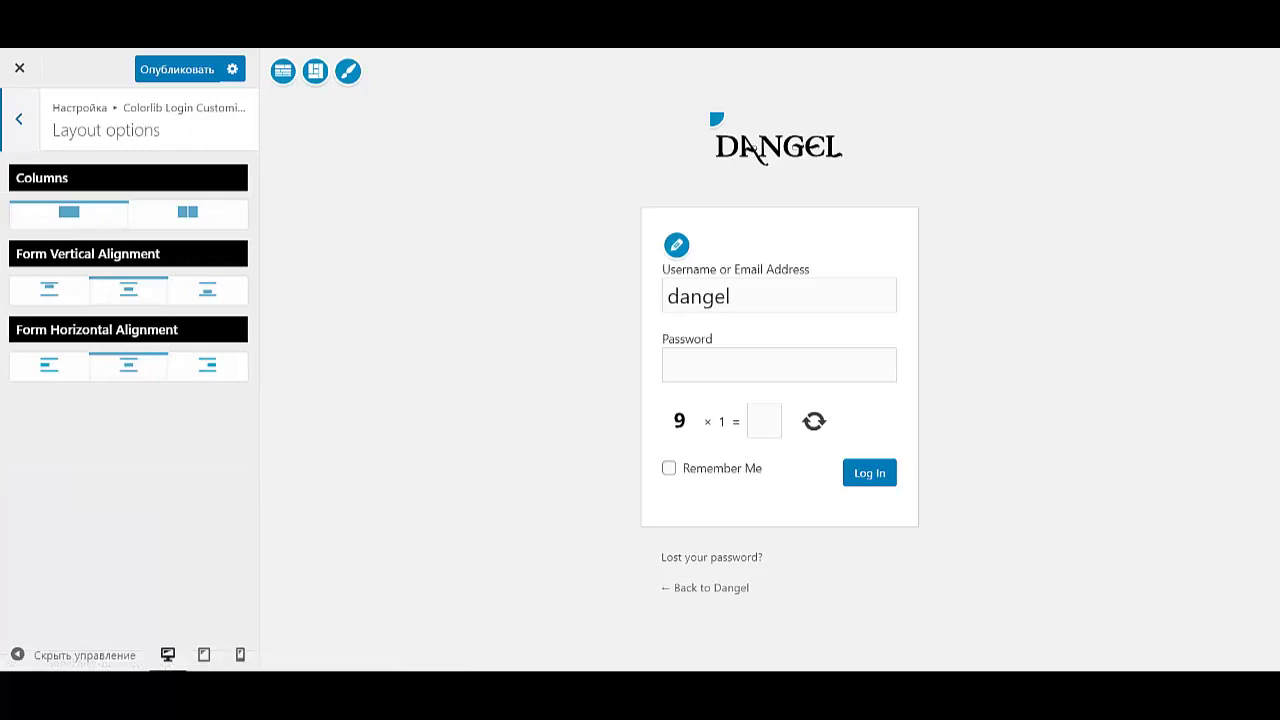
{"action": "left_click", "coordinate": [18, 118]}
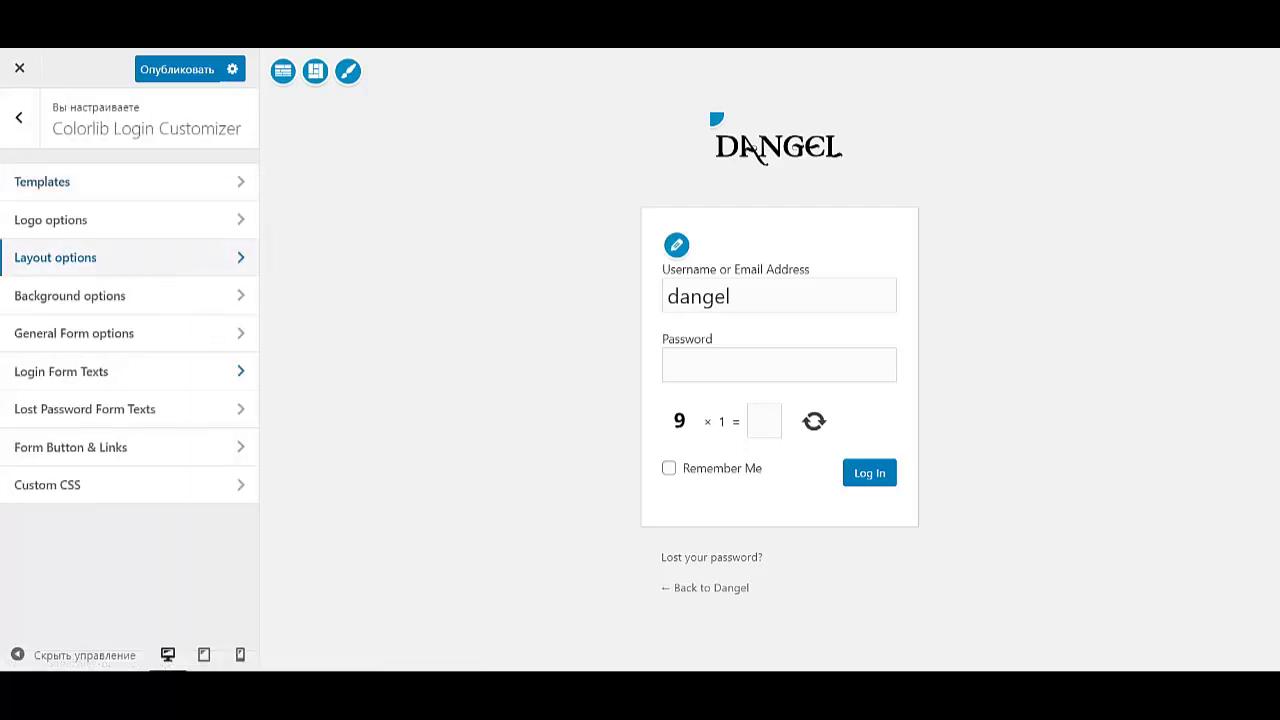
{"action": "left_click", "coordinate": [69, 295]}
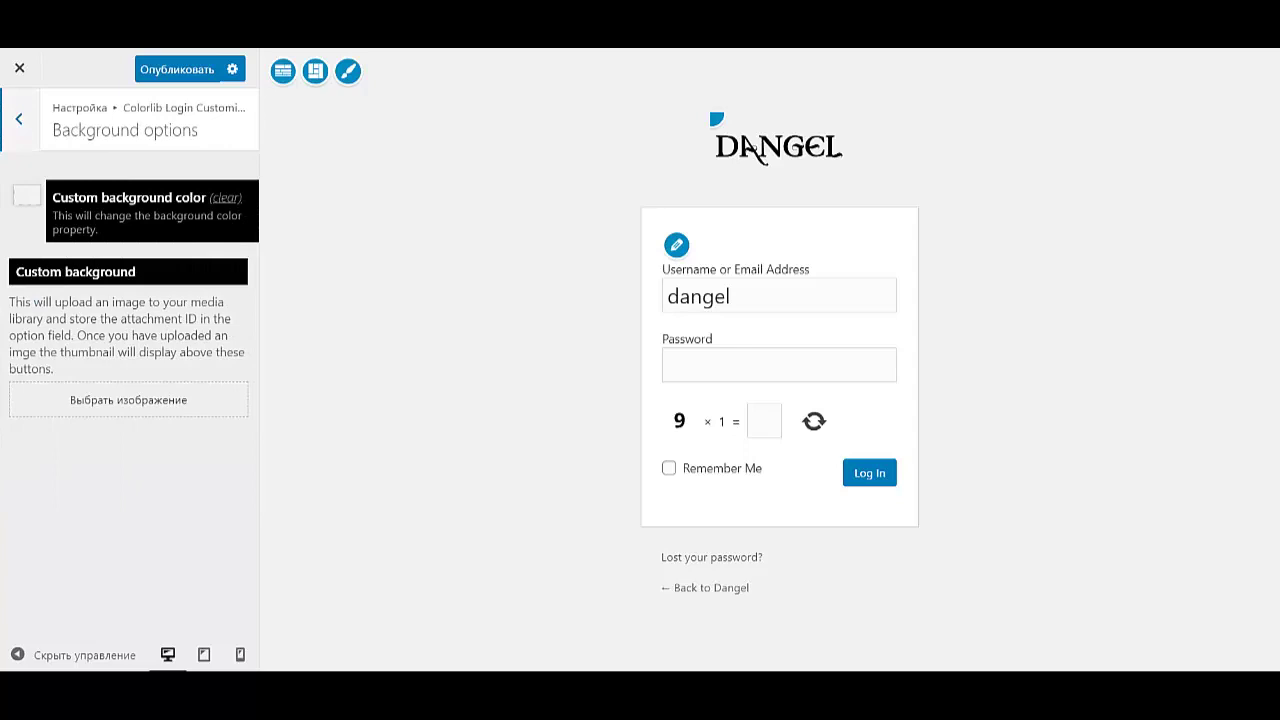
{"action": "left_click", "coordinate": [128, 399]}
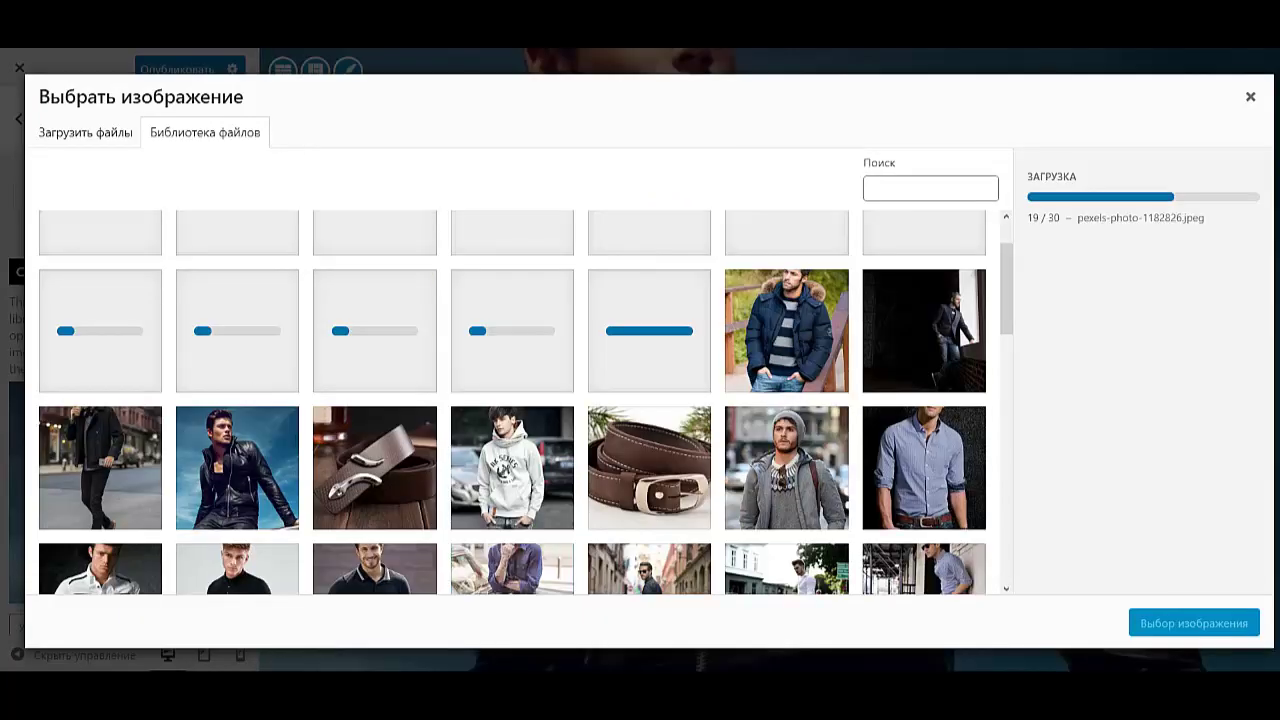
{"action": "left_click", "coordinate": [924, 331]}
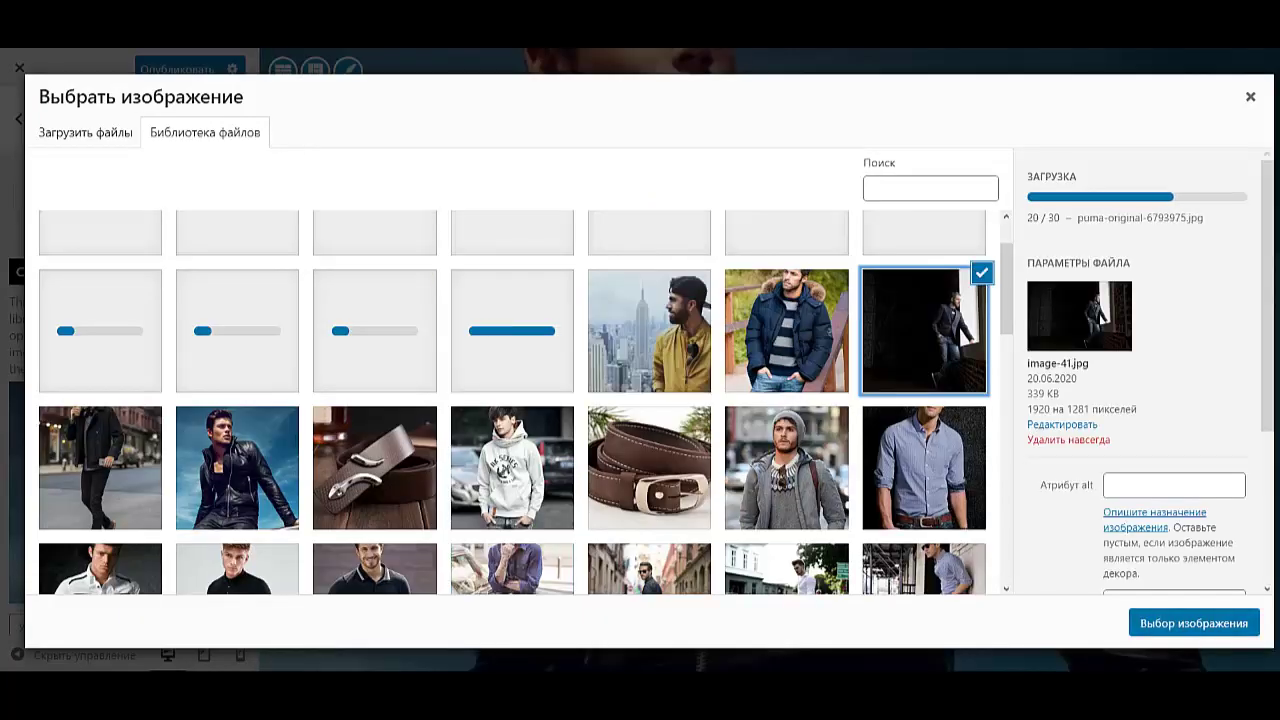
{"action": "left_click", "coordinate": [1194, 623]}
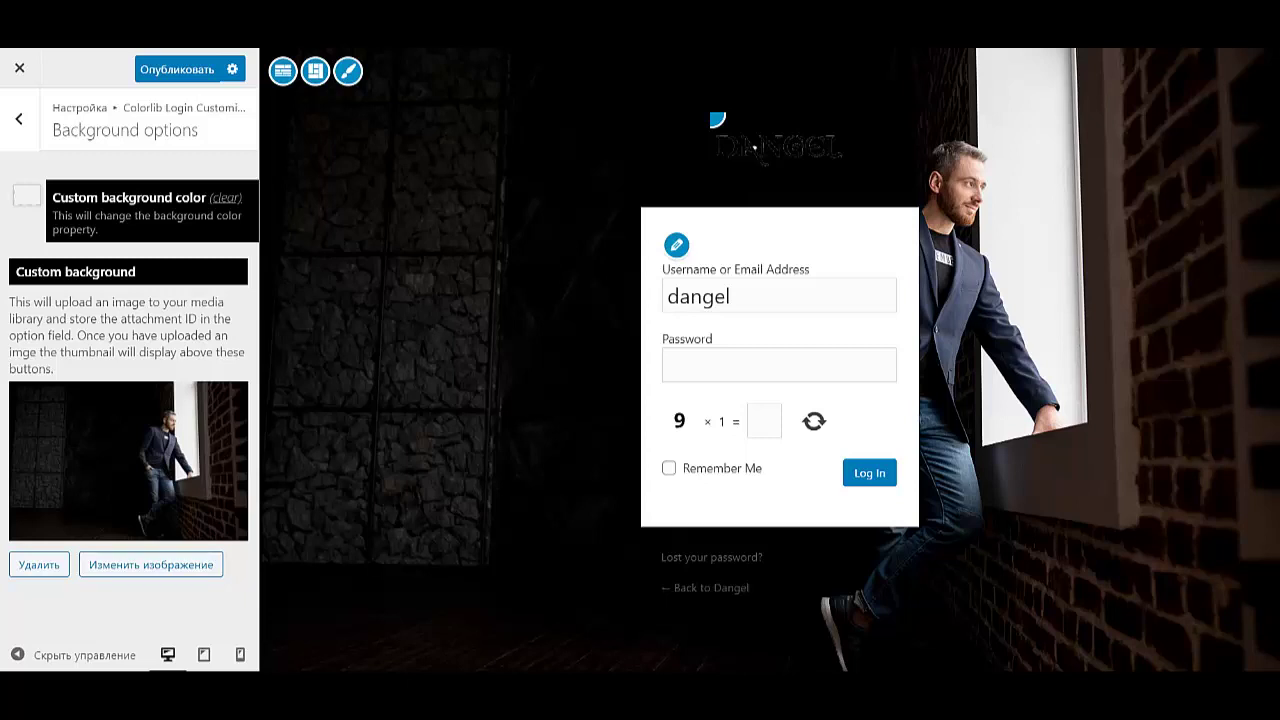
{"action": "left_click", "coordinate": [18, 118]}
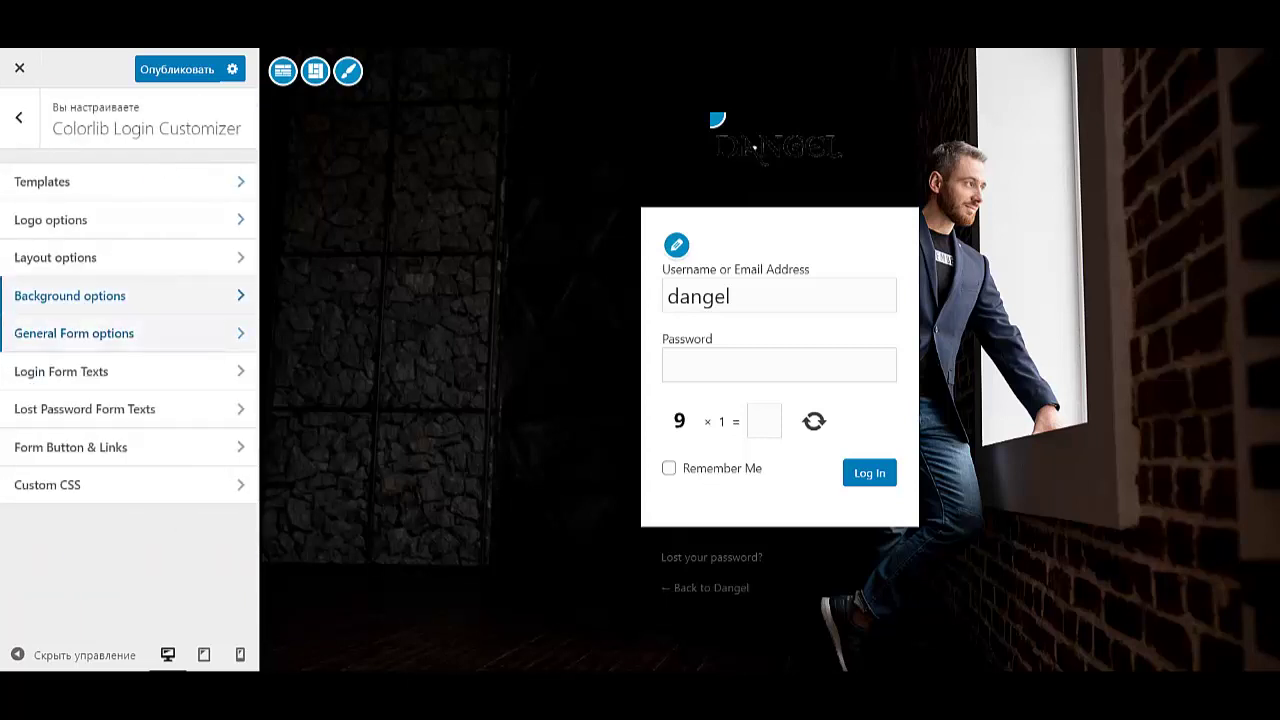
- Replace the custom login logo with the white DANGEL logo.png
{"action": "left_click", "coordinate": [100, 220]}
{"action": "scroll", "coordinate": [122, 360], "scroll_direction": "down", "scroll_amount": 3}
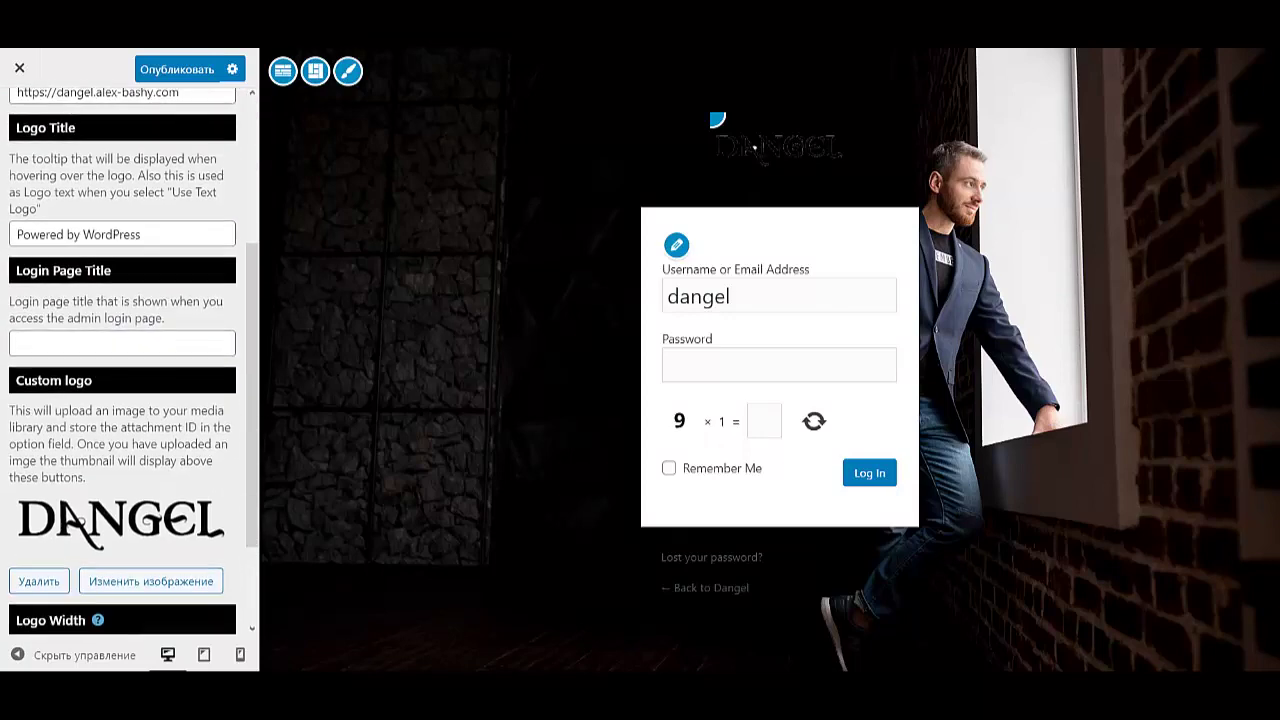
{"action": "left_click", "coordinate": [151, 581]}
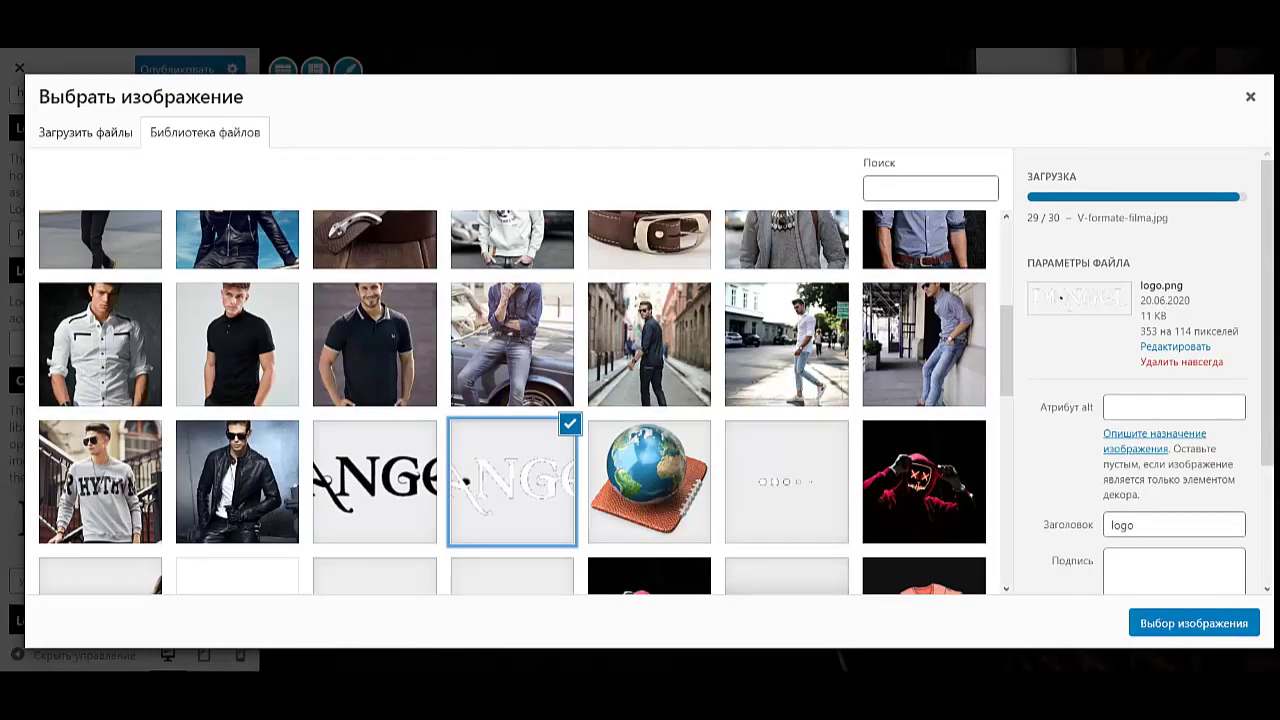
{"action": "left_click", "coordinate": [1194, 623]}
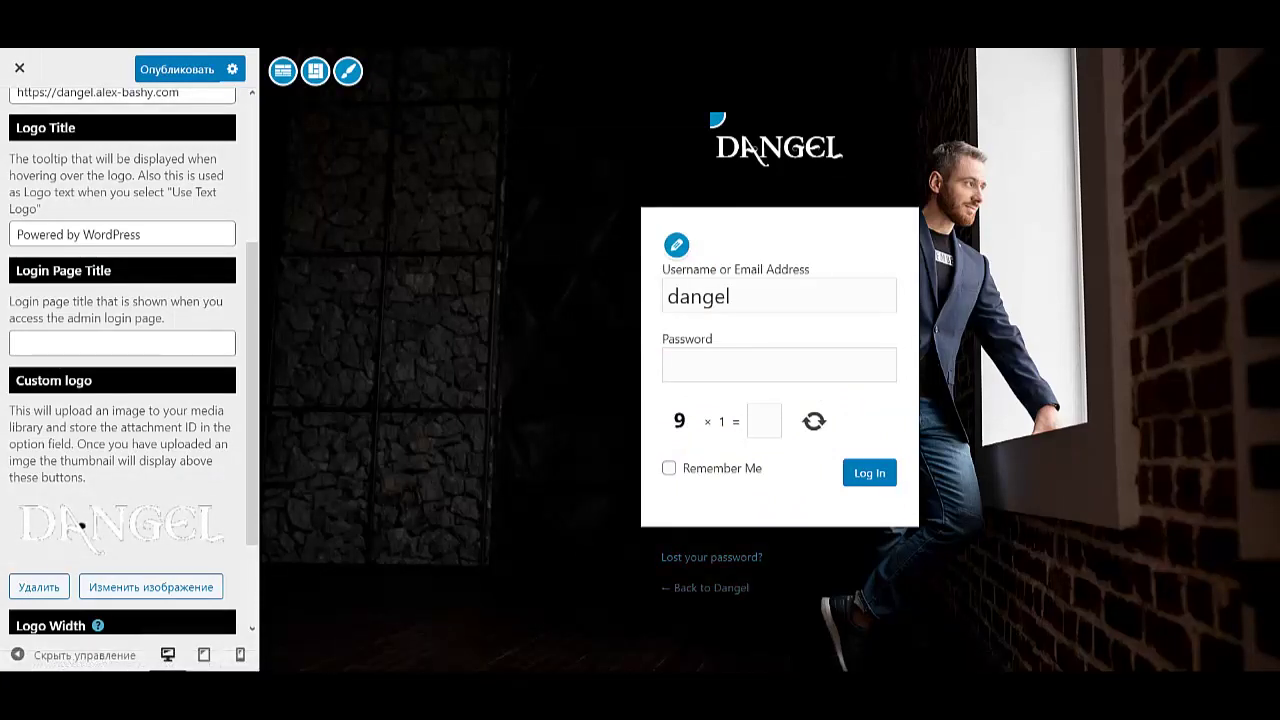
{"action": "scroll", "coordinate": [82, 525], "scroll_direction": "up", "scroll_amount": 3}
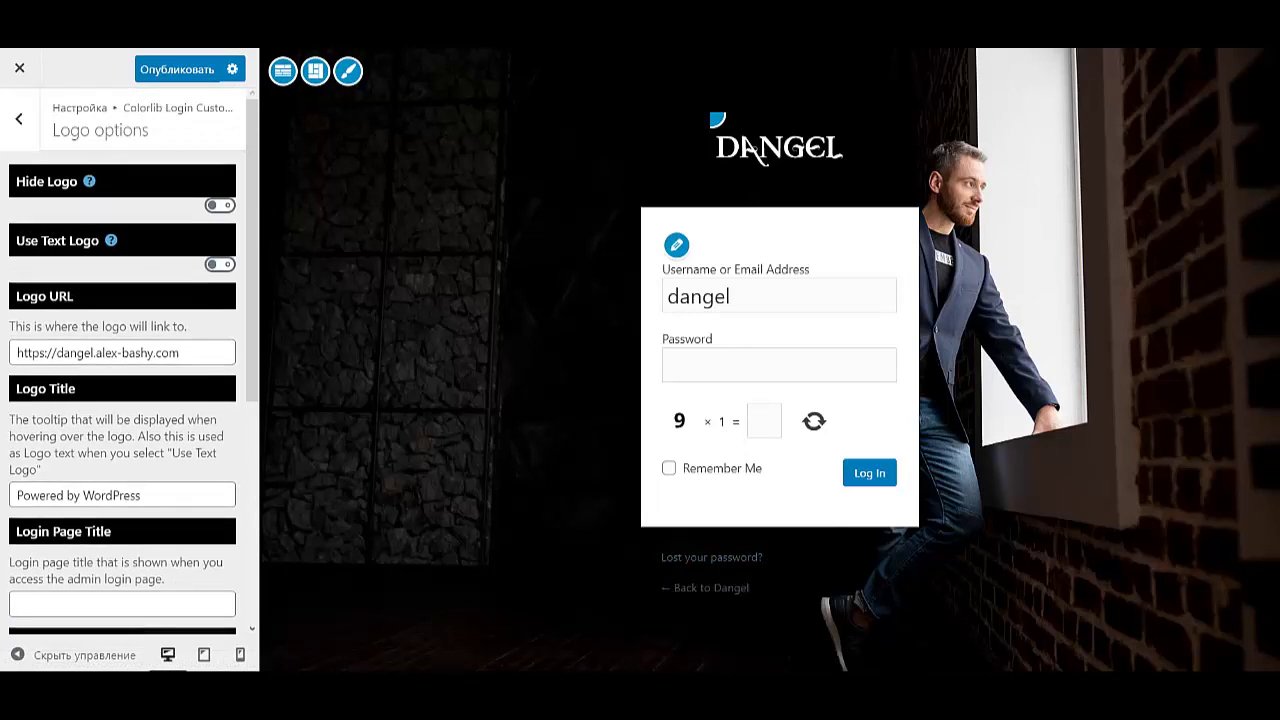
- In General Form options, change the form border radius from 0 to 20px 5px 20px 5px
{"action": "left_click", "coordinate": [18, 118]}
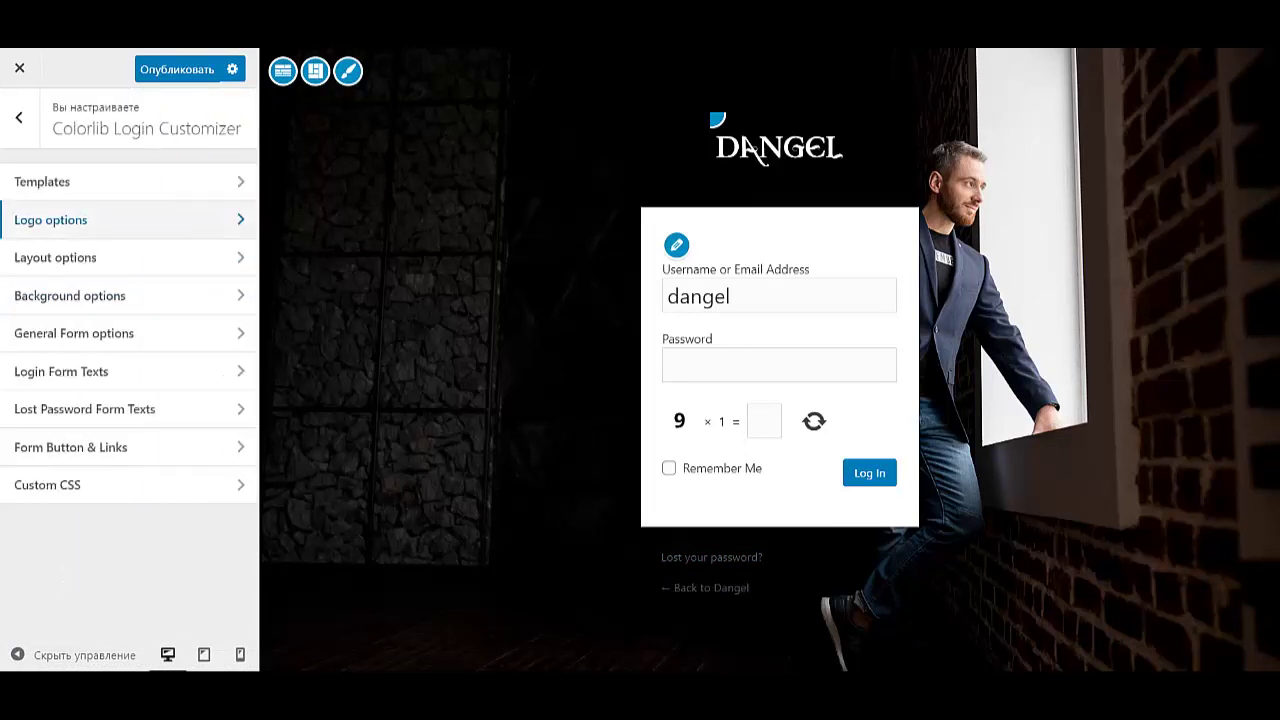
{"action": "left_click", "coordinate": [69, 295]}
{"action": "left_click", "coordinate": [18, 118]}
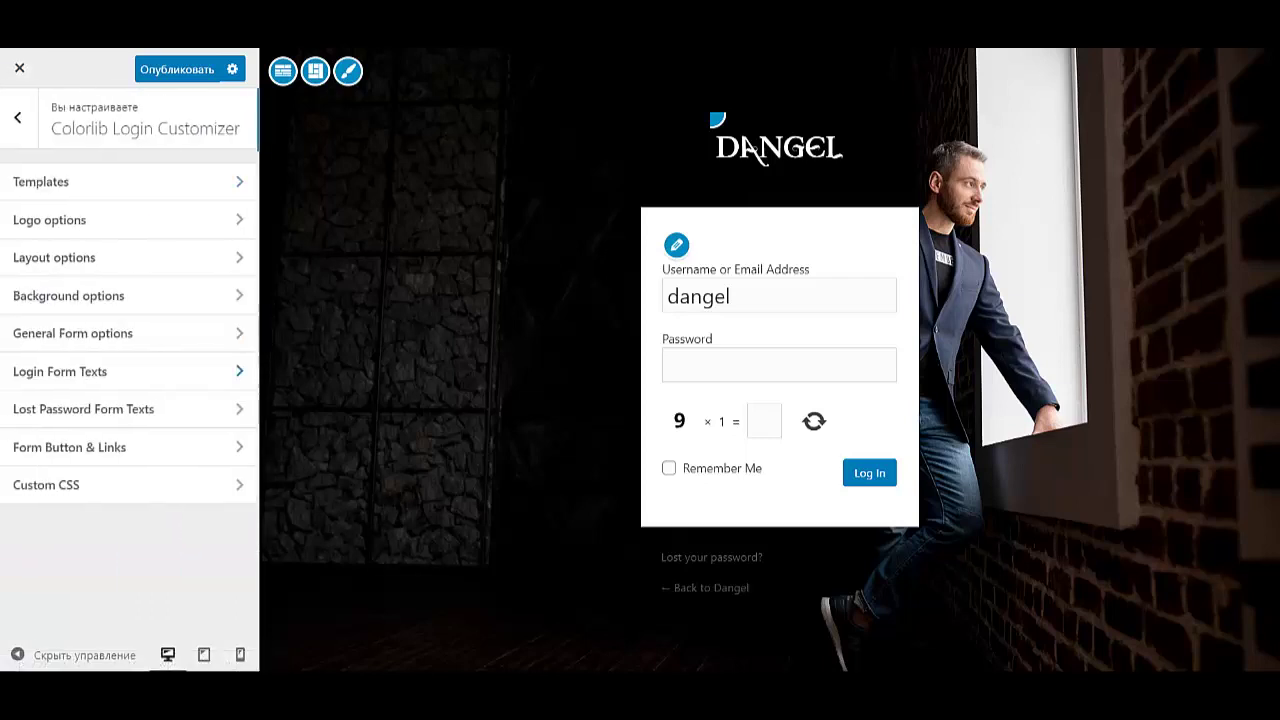
{"action": "left_click", "coordinate": [74, 333]}
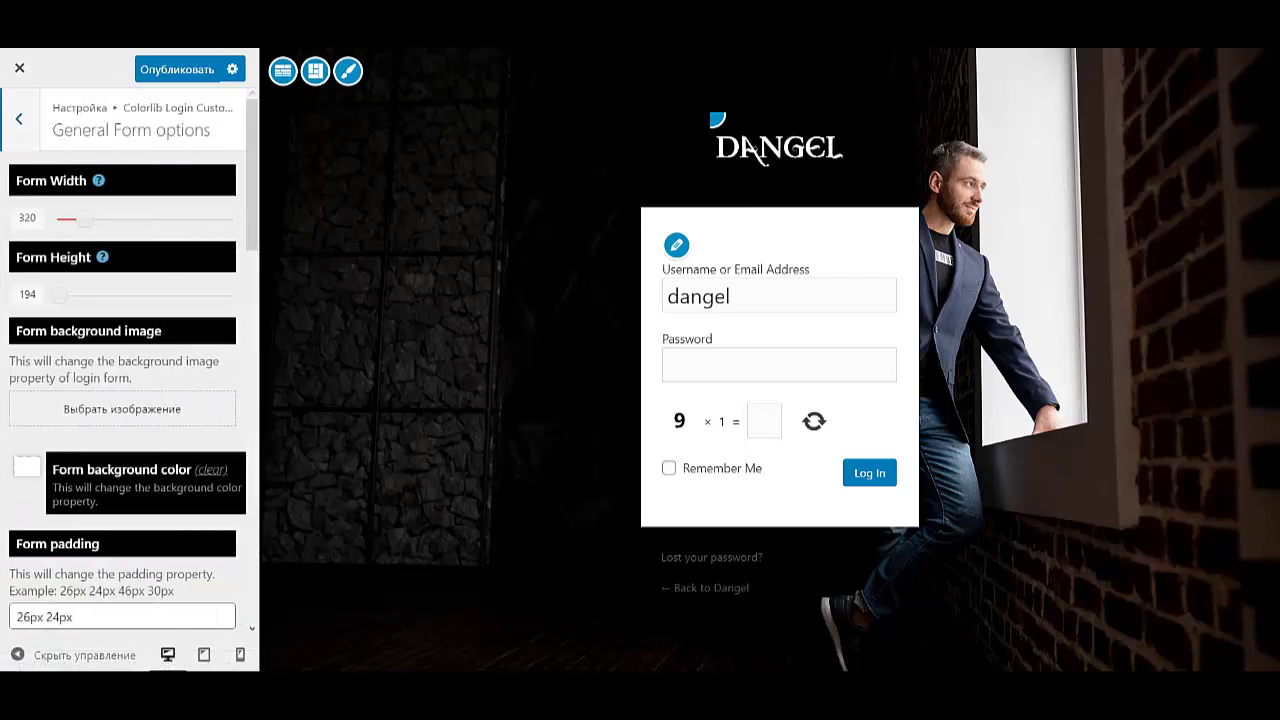
{"action": "scroll", "coordinate": [125, 380], "scroll_direction": "down", "scroll_amount": 5}
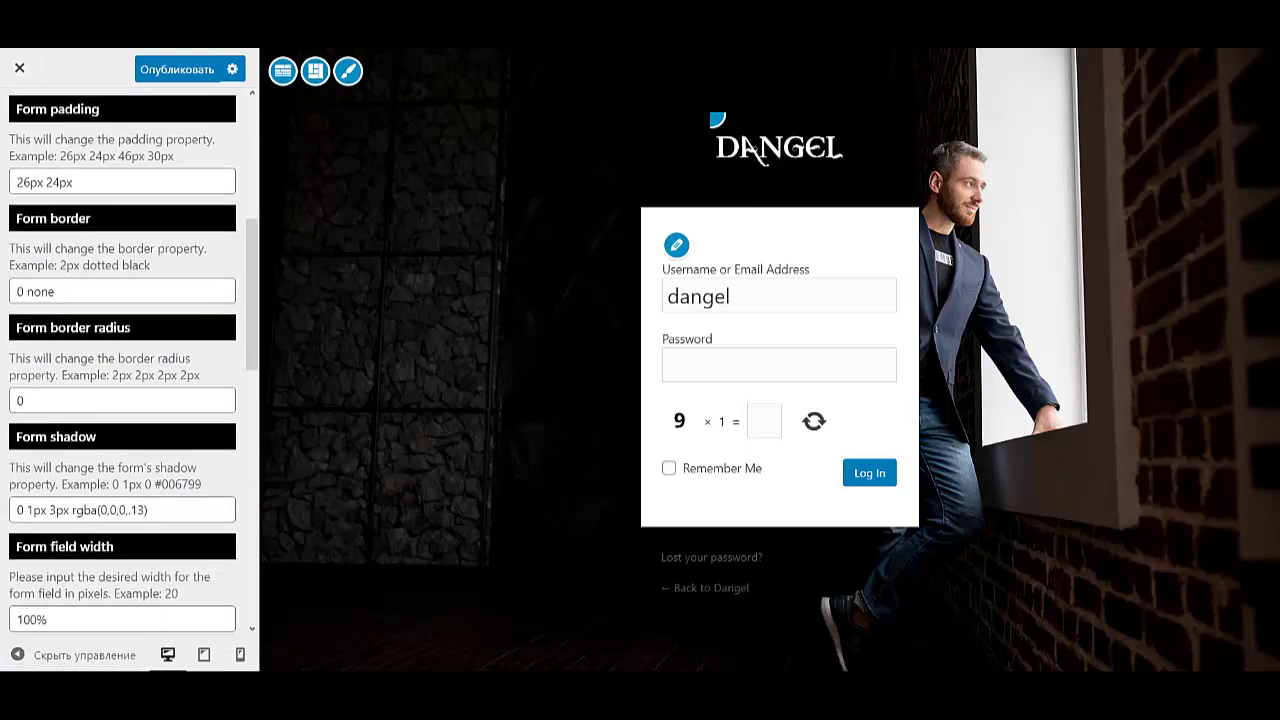
{"action": "double_click", "coordinate": [19, 400]}
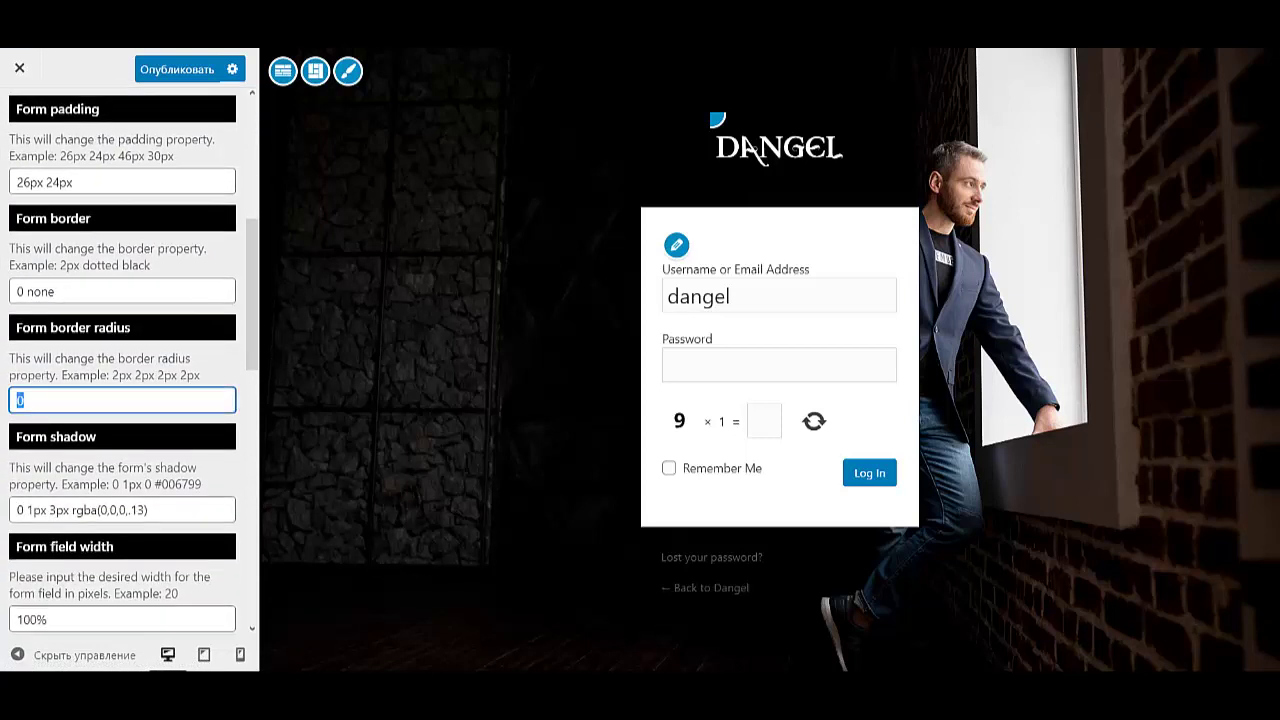
{"action": "type", "text": "20px 5px 20px 5px"}
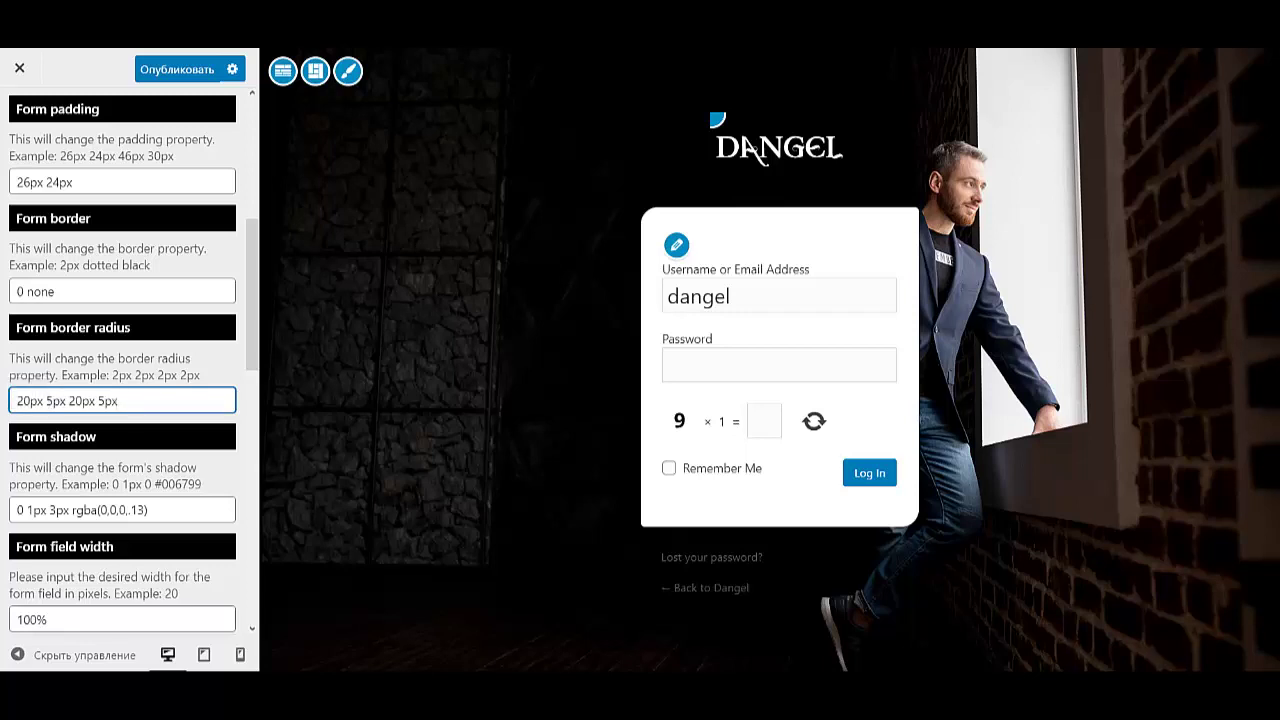
{"action": "scroll", "coordinate": [130, 360], "scroll_direction": "down", "scroll_amount": 5}
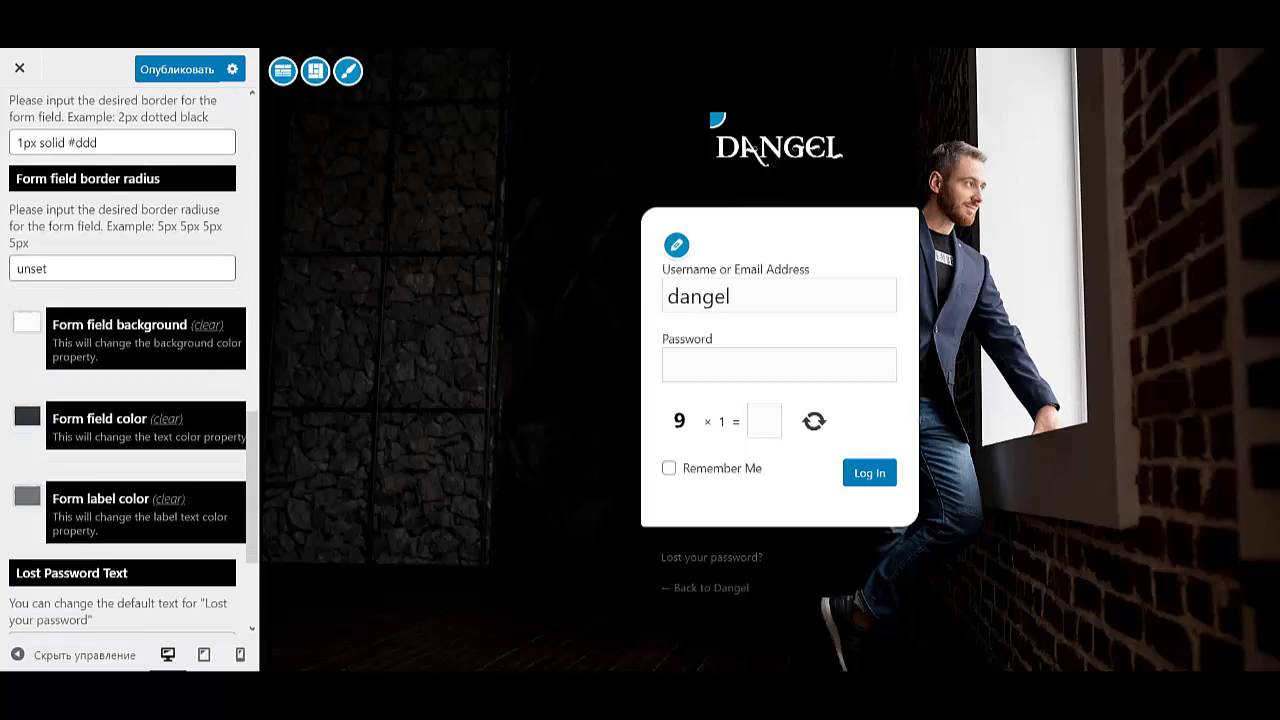
- Set the form field text colour to #010a12 and the label colour to near-black #000305
{"action": "left_click", "coordinate": [27, 416]}
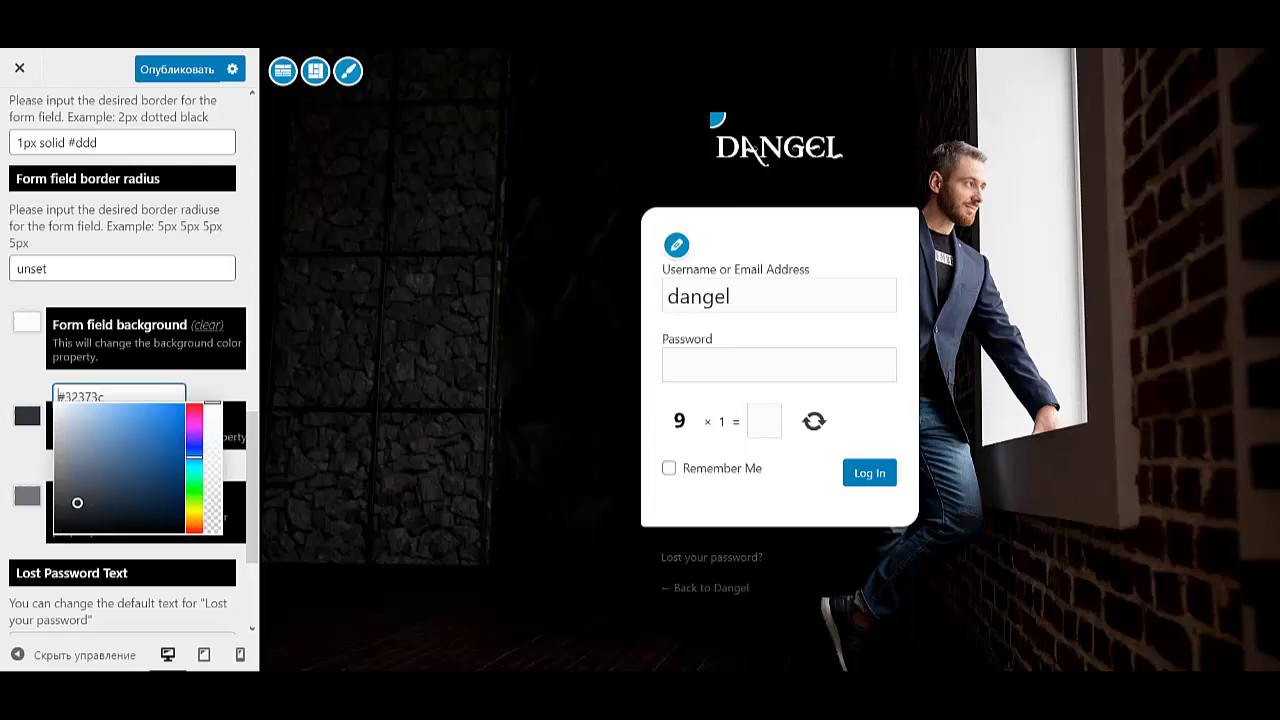
{"action": "type", "text": "#010a12"}
{"action": "key", "text": "Return"}
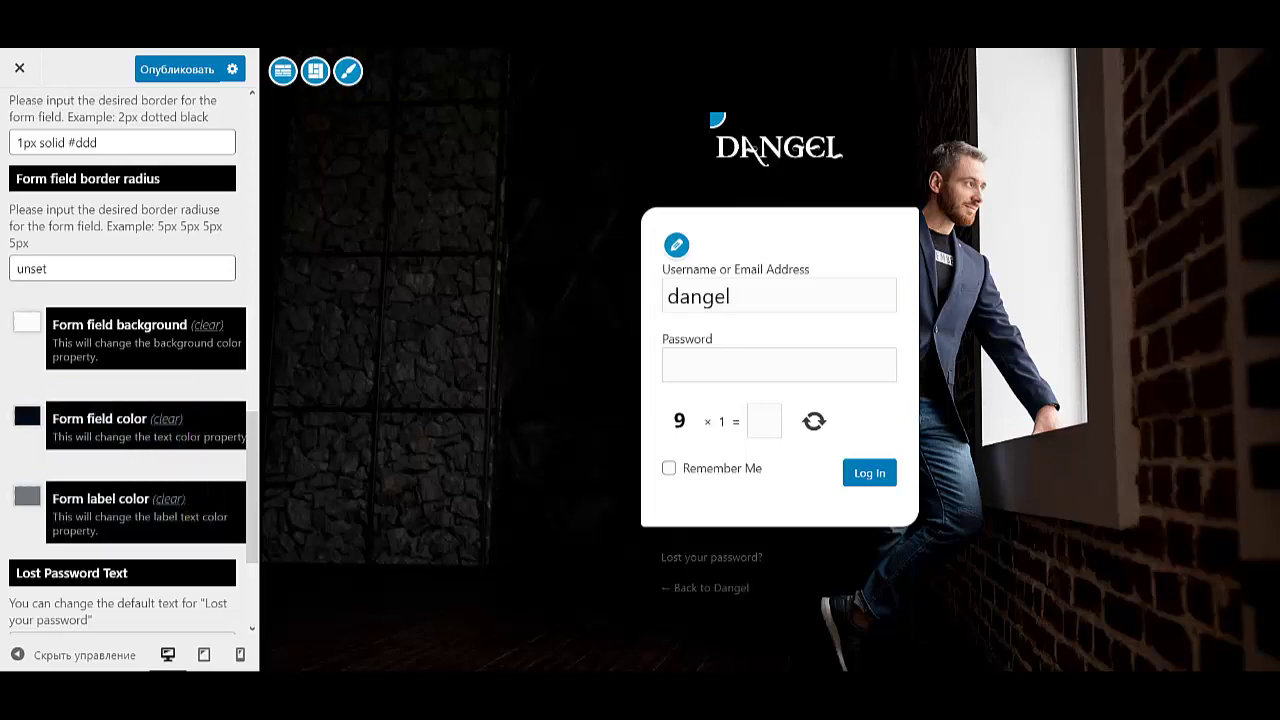
{"action": "left_click", "coordinate": [27, 496]}
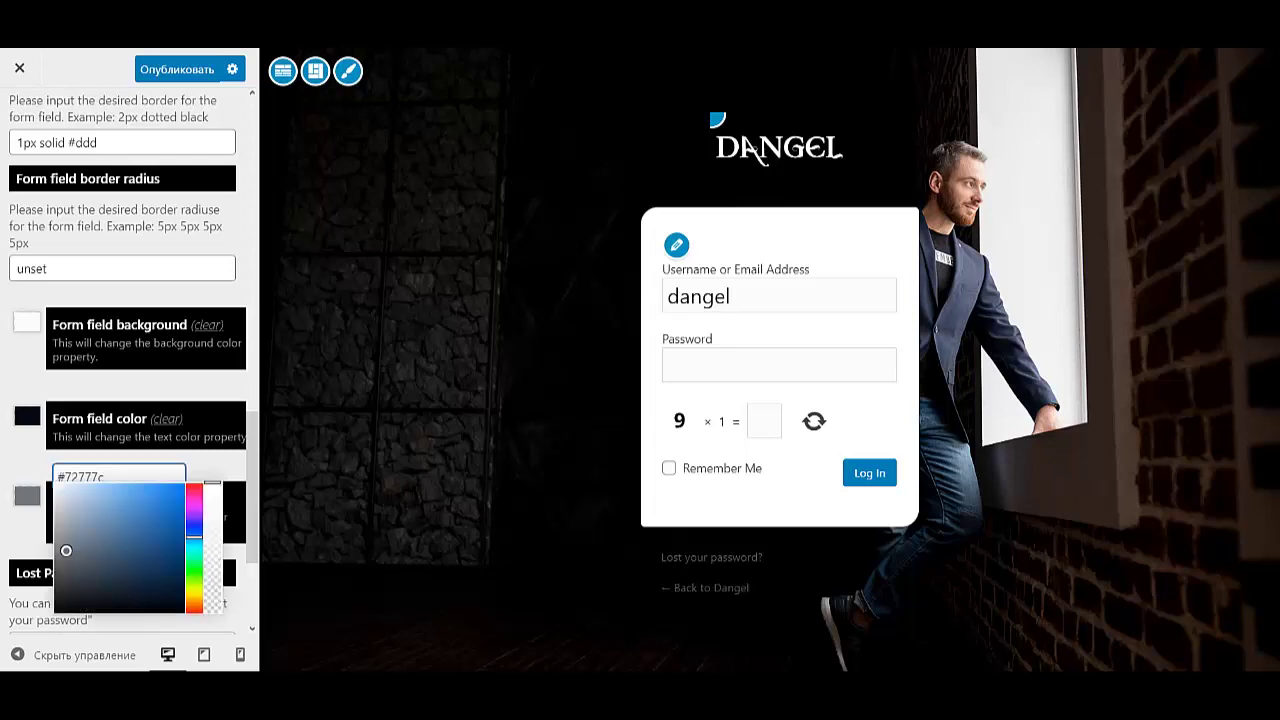
{"action": "left_click_drag", "start_coordinate": [142, 594], "coordinate": [173, 610]}
{"action": "key", "text": "Escape"}
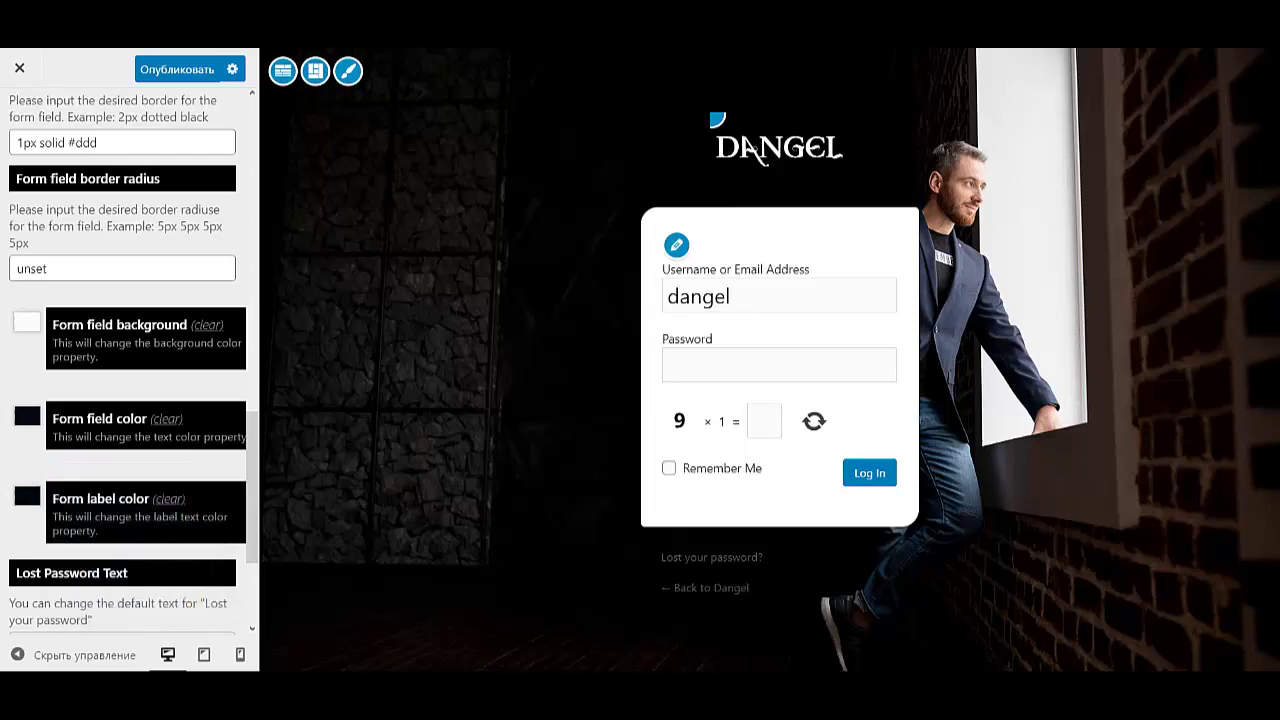
- Replace the login links' text with 'Забыли пароль?' and 'Назад'
{"action": "scroll", "coordinate": [128, 360], "scroll_direction": "down", "scroll_amount": 3}
{"action": "left_click_drag", "start_coordinate": [130, 432], "coordinate": [14, 432]}
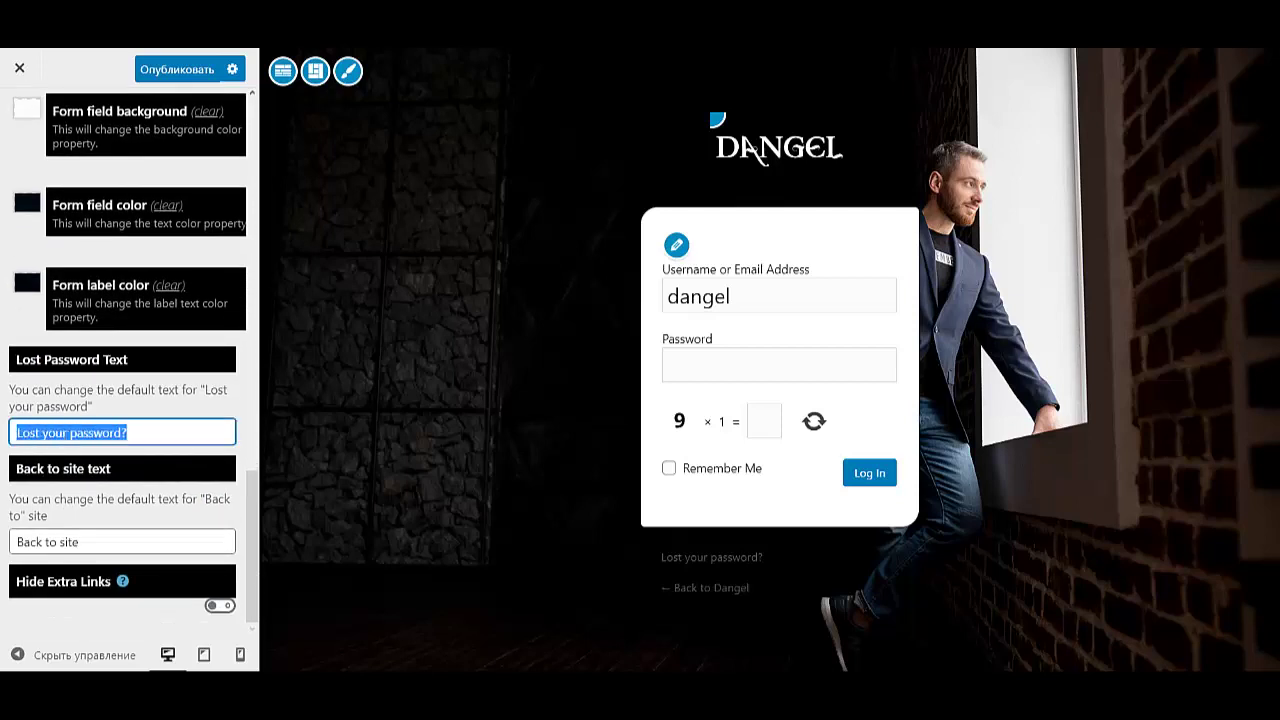
{"action": "key", "text": "ctrl+v"}
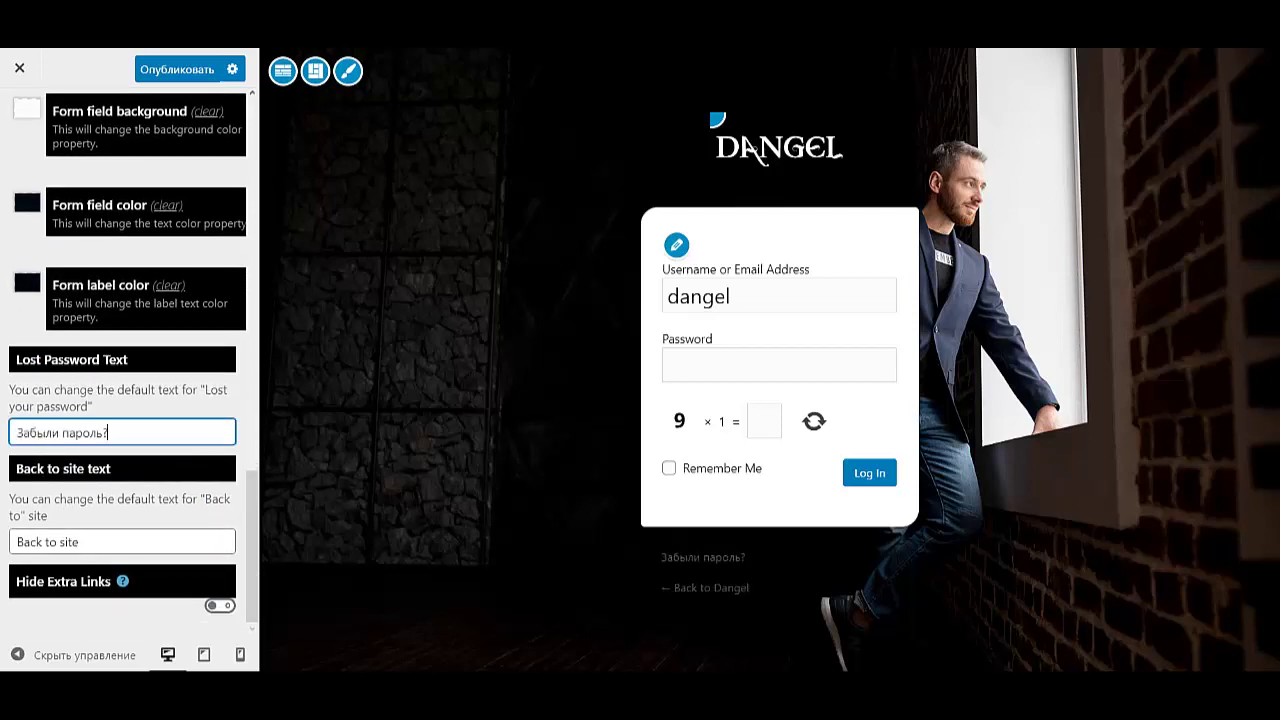
{"action": "left_click_drag", "start_coordinate": [80, 541], "coordinate": [15, 541]}
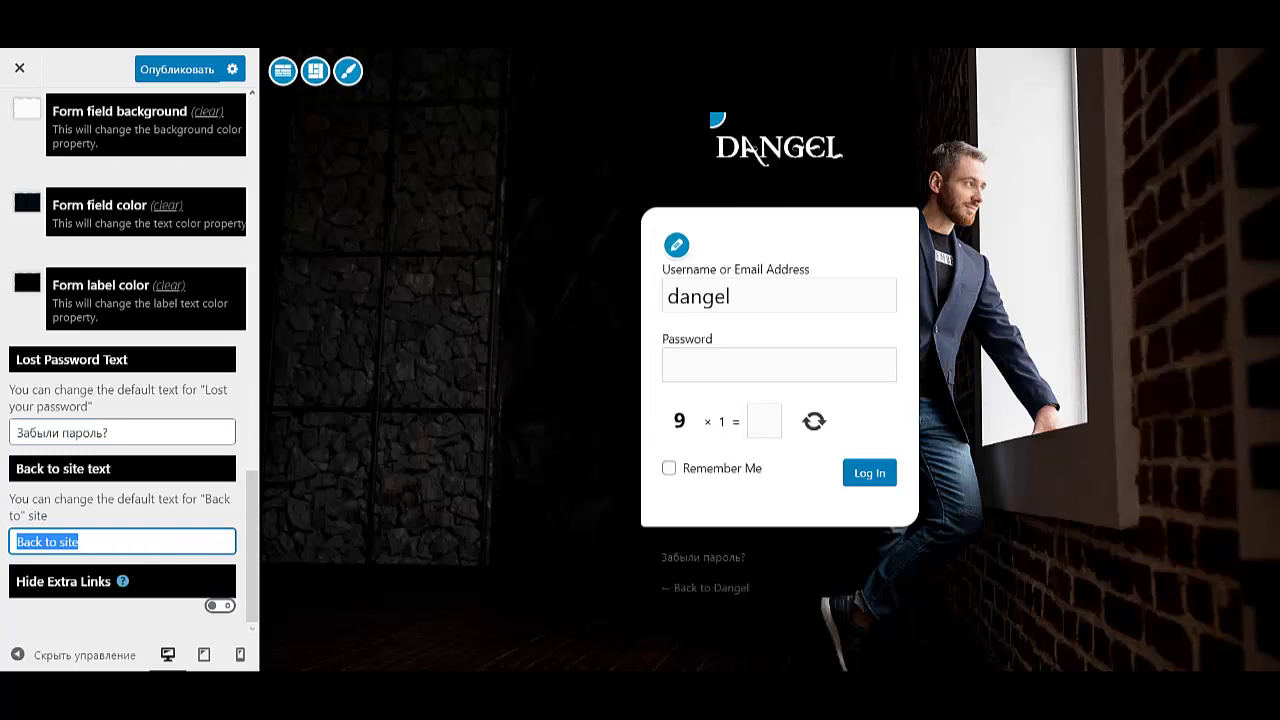
{"action": "type", "text": "Назад"}
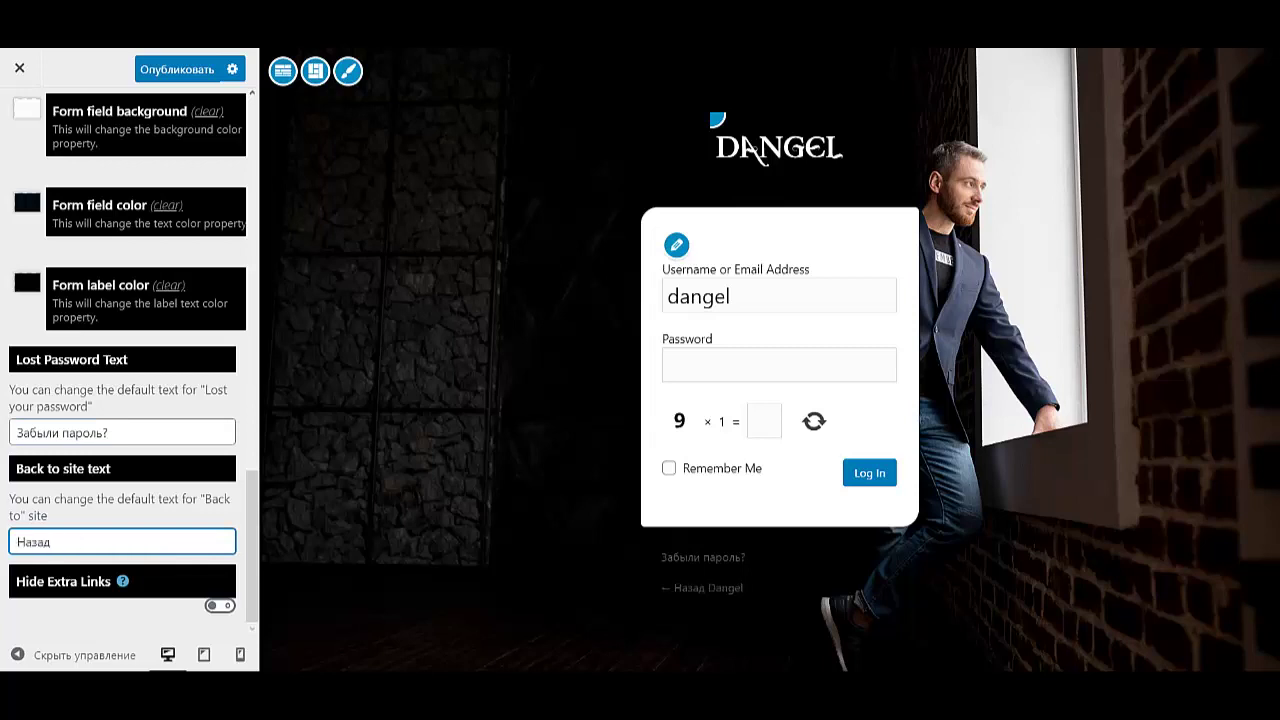
{"action": "scroll", "coordinate": [130, 360], "scroll_direction": "up", "scroll_amount": 4}
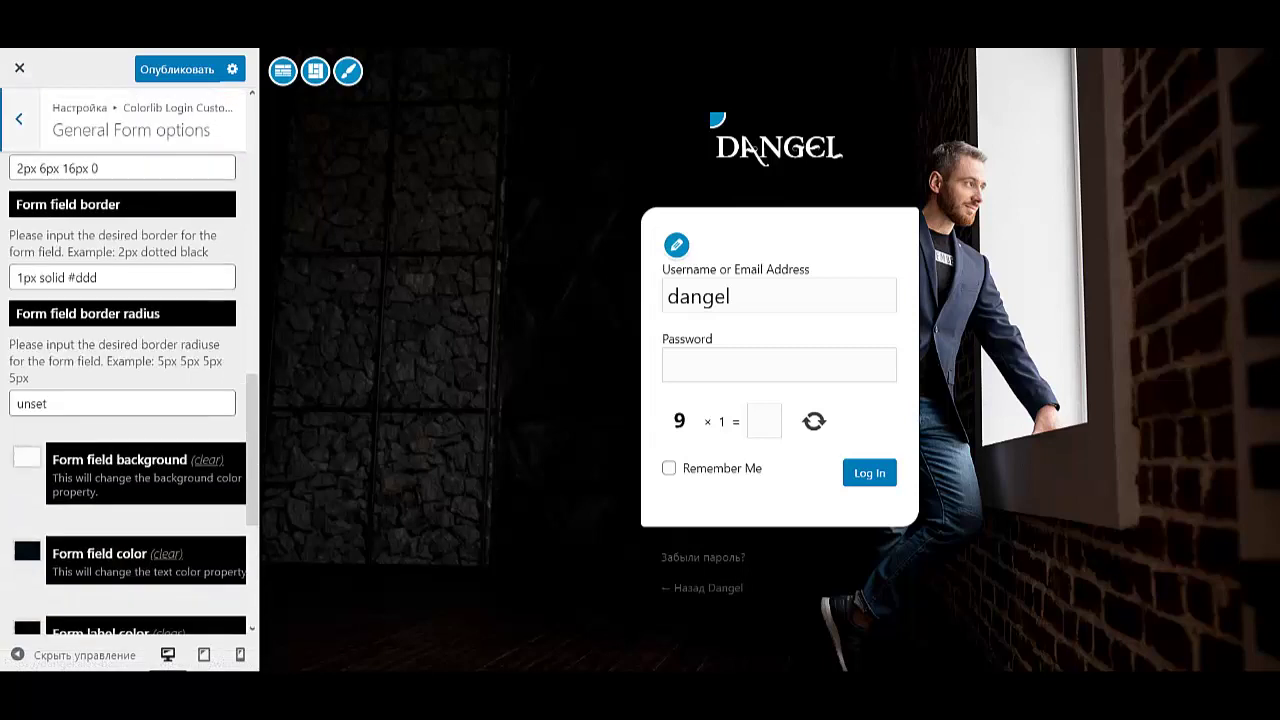
{"action": "left_click", "coordinate": [18, 117]}
- Relabel the login form Имя (email), Пароль, Запомнить меня and Войти, publish, and exit the customizer
{"action": "left_click", "coordinate": [61, 371]}
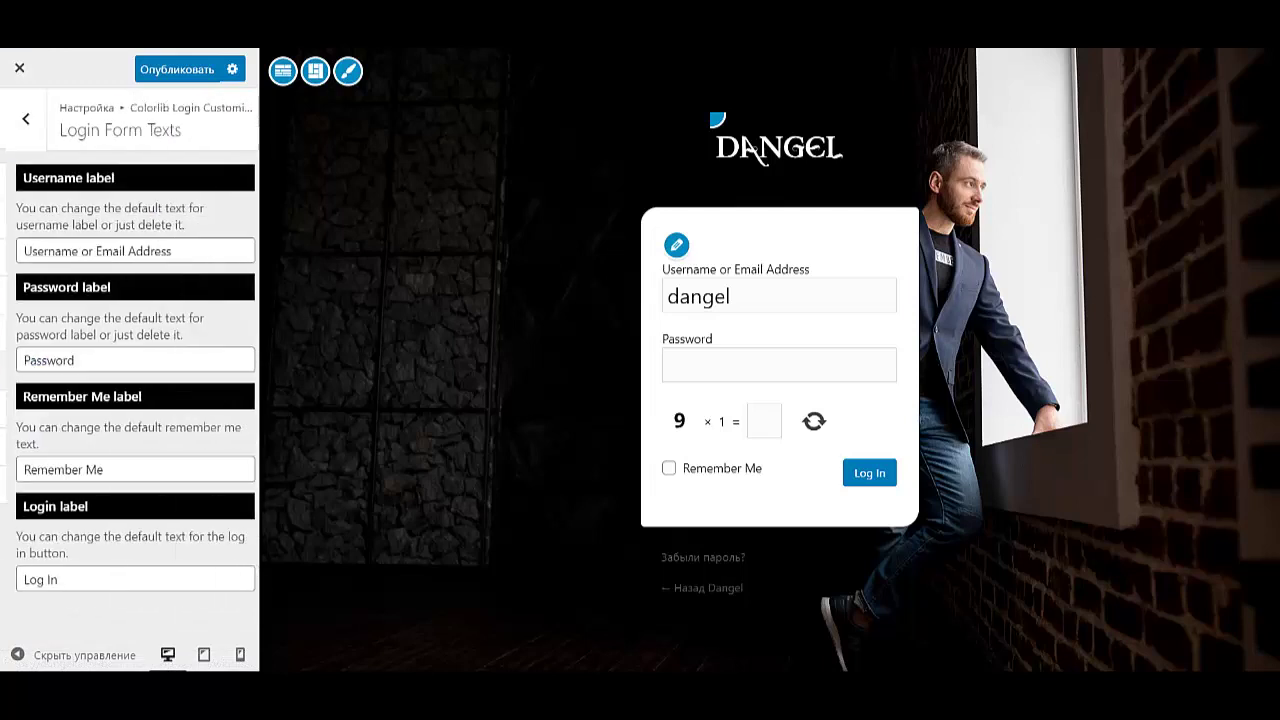
{"action": "left_click_drag", "start_coordinate": [166, 251], "coordinate": [14, 251]}
{"action": "type", "text": "Имя (email)"}
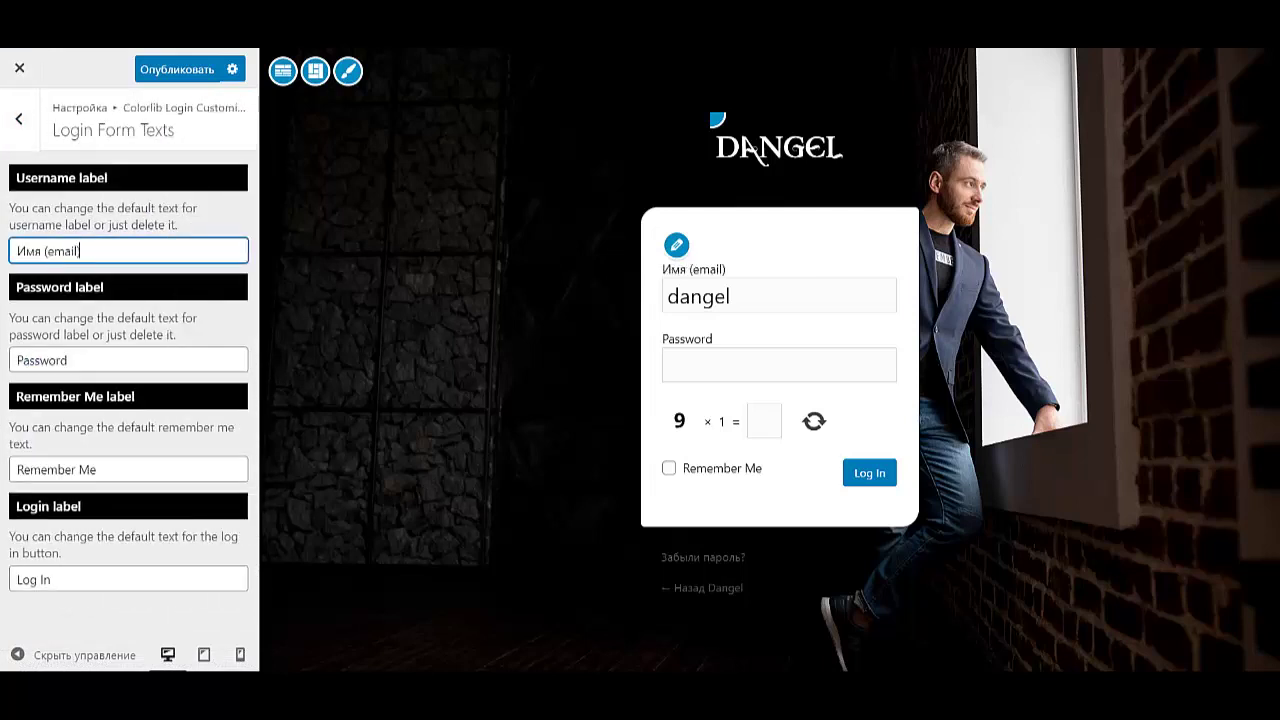
{"action": "triple_click", "coordinate": [128, 360]}
{"action": "key", "text": "BackSpace"}
{"action": "type", "text": "Пароль"}
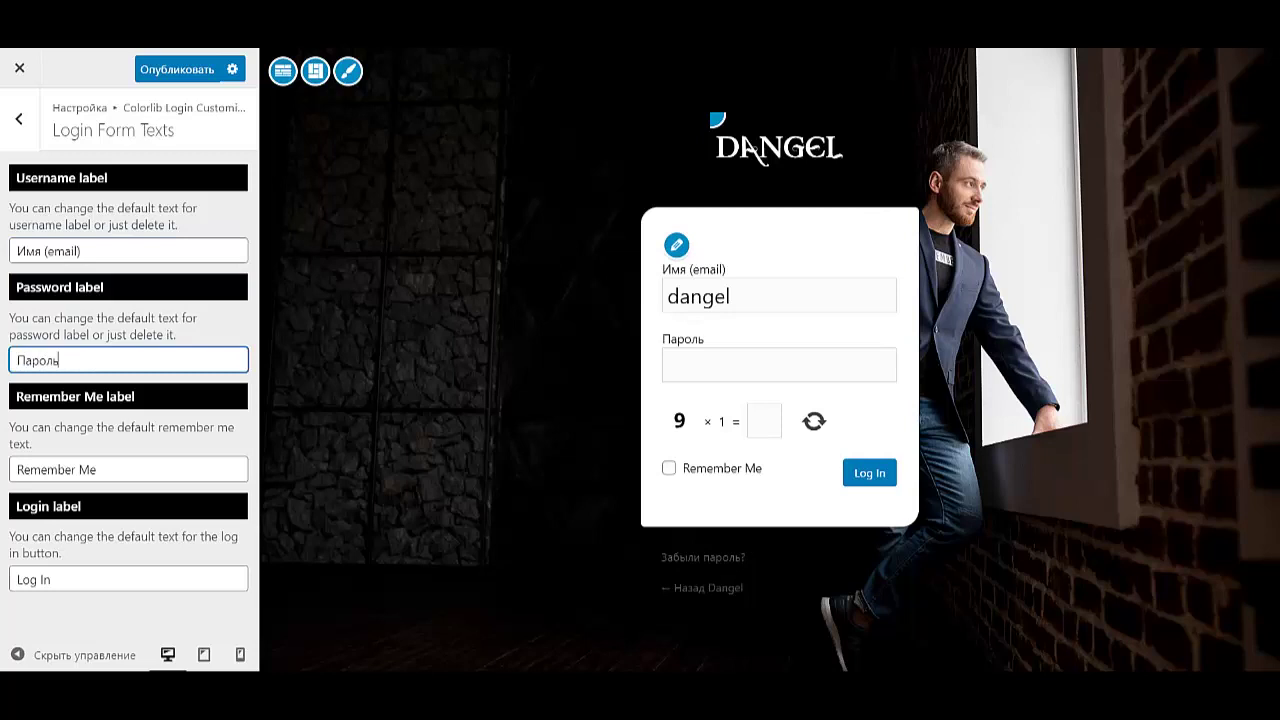
{"action": "key", "text": "Tab"}
{"action": "type", "text": "Запо"}
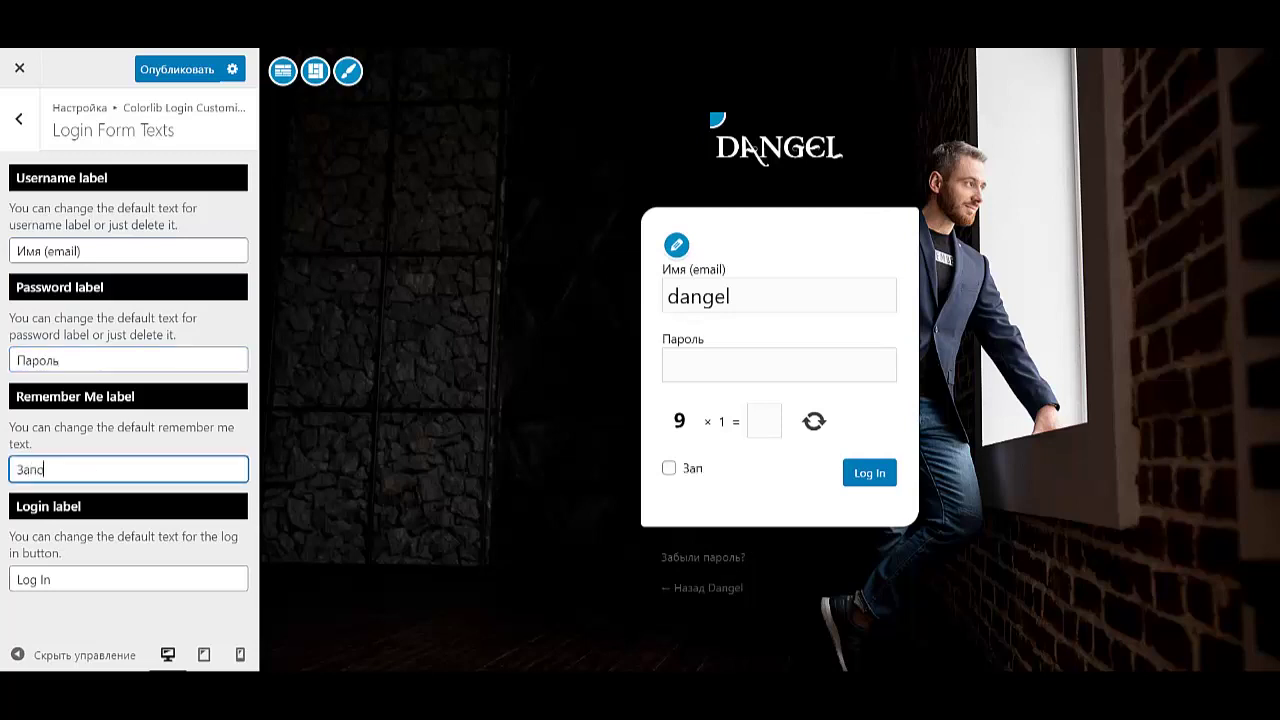
{"action": "type", "text": "мнить меня"}
{"action": "key", "text": "Tab"}
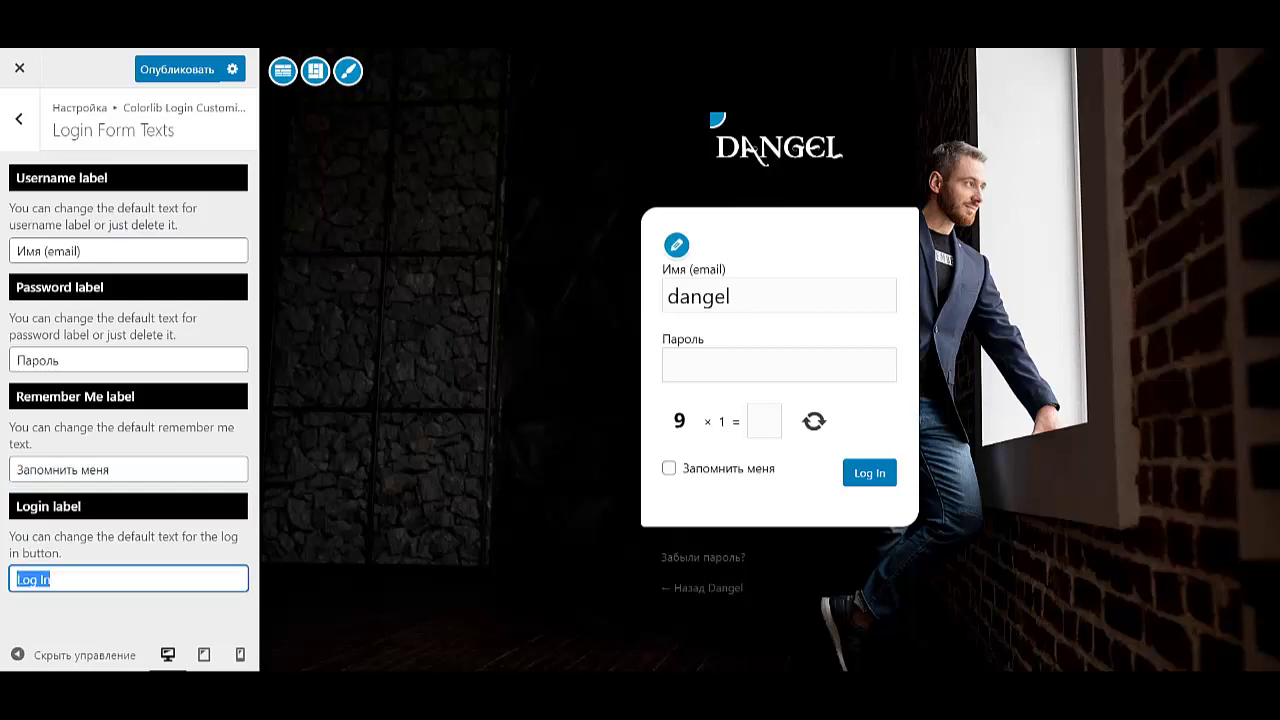
{"action": "type", "text": "Войти"}
{"action": "key", "text": "ctrl+s"}
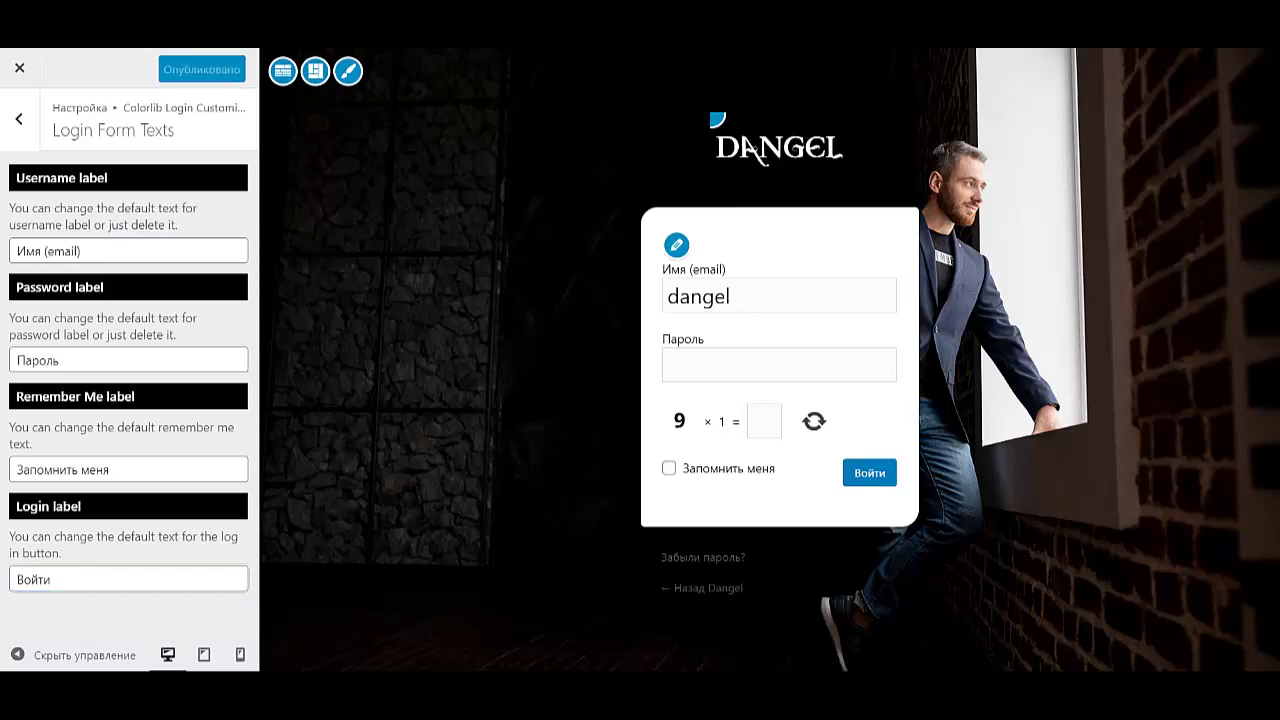
{"action": "left_click", "coordinate": [19, 67]}
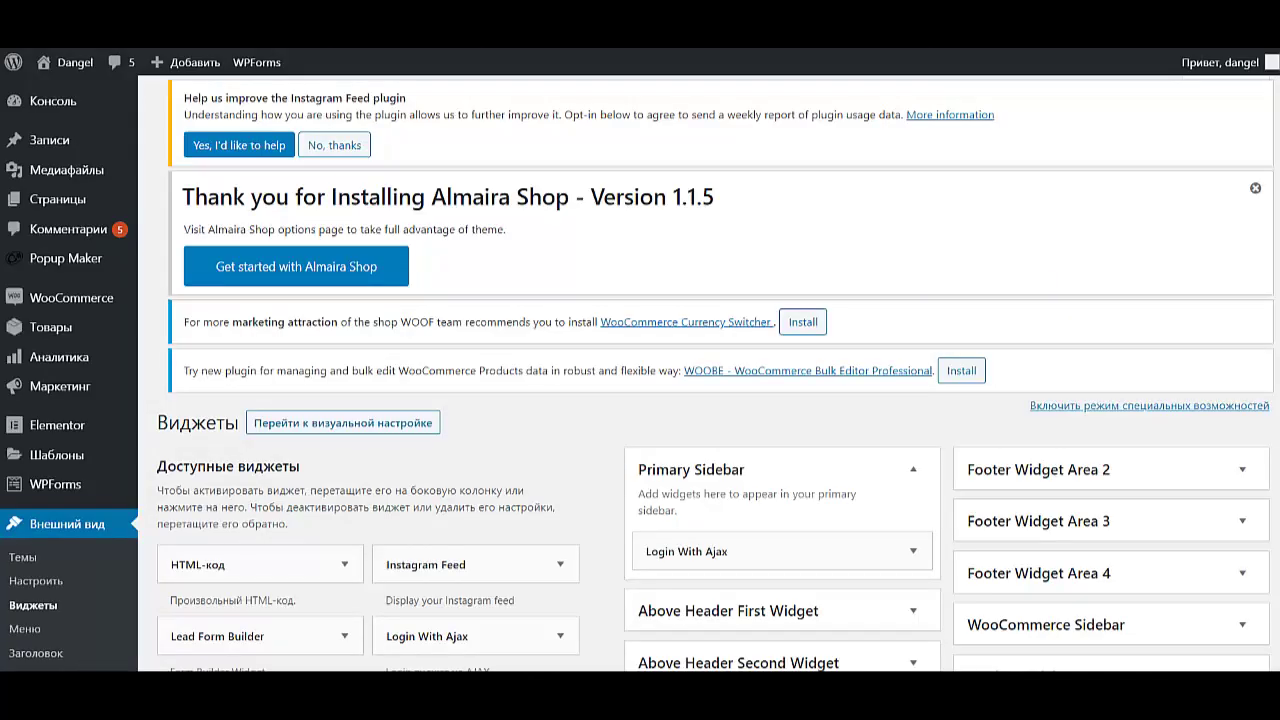
- In General settings, tick 'Любой может зарегистрироваться' and set the new user role to Клиент
{"action": "scroll", "coordinate": [70, 600], "scroll_direction": "down", "scroll_amount": 10}
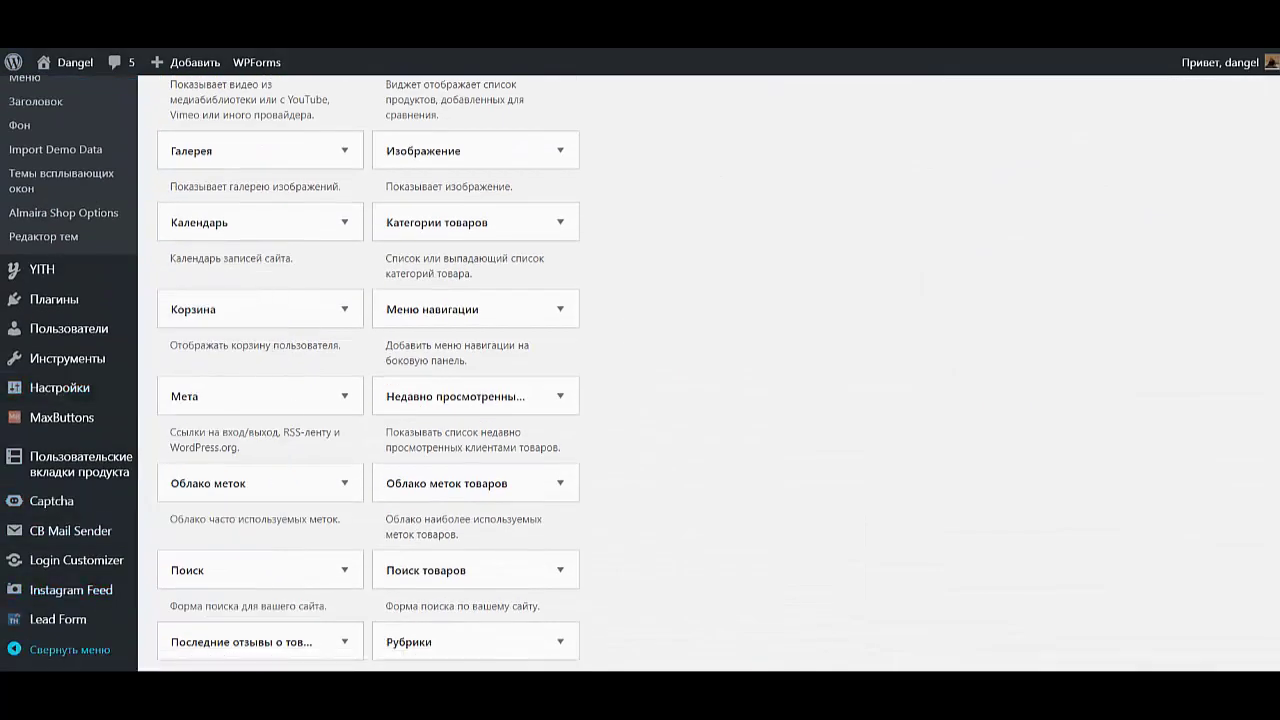
{"action": "mouse_move", "coordinate": [60, 387]}
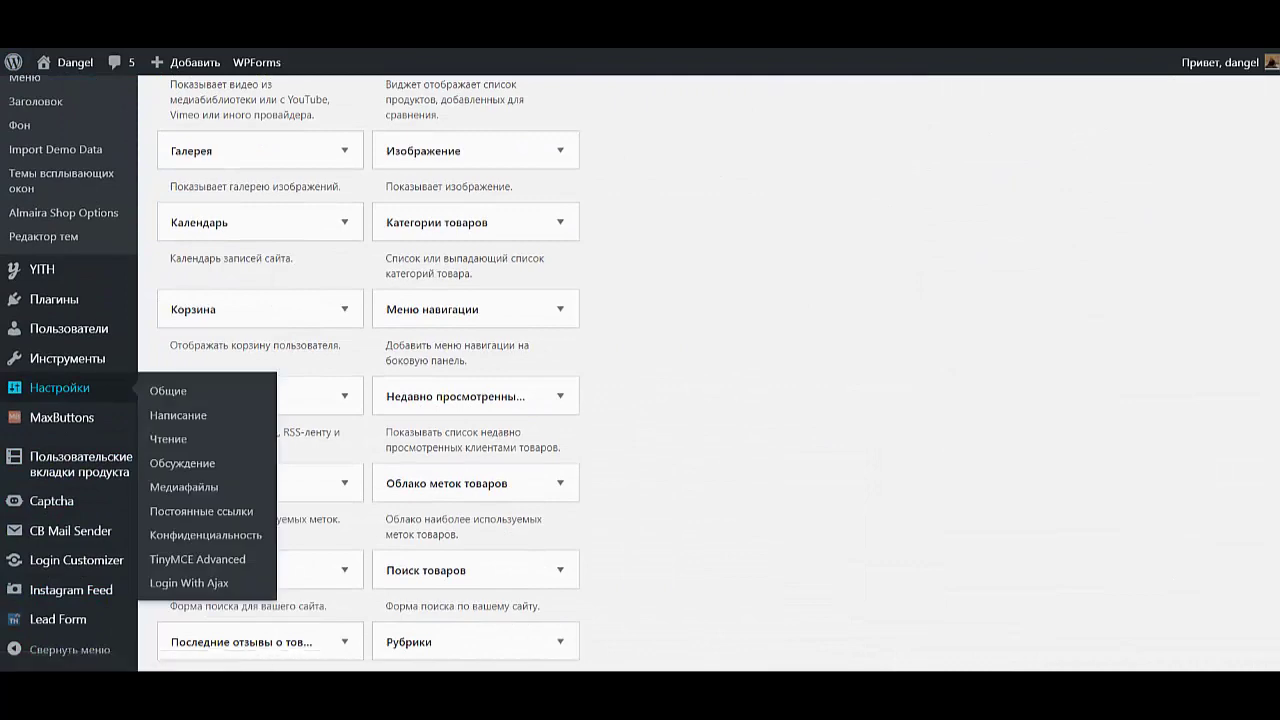
{"action": "left_click", "coordinate": [168, 390]}
{"action": "scroll", "coordinate": [640, 400], "scroll_direction": "down", "scroll_amount": 1}
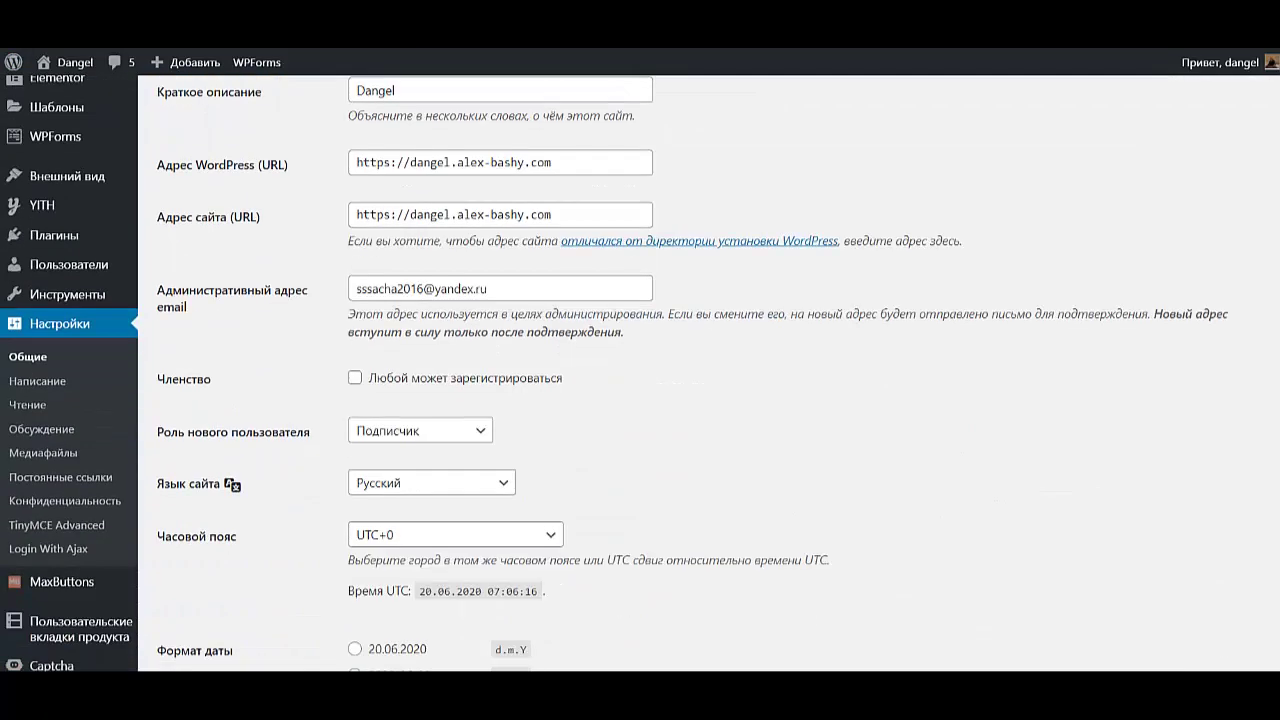
{"action": "left_click", "coordinate": [355, 378]}
{"action": "left_click", "coordinate": [420, 430]}
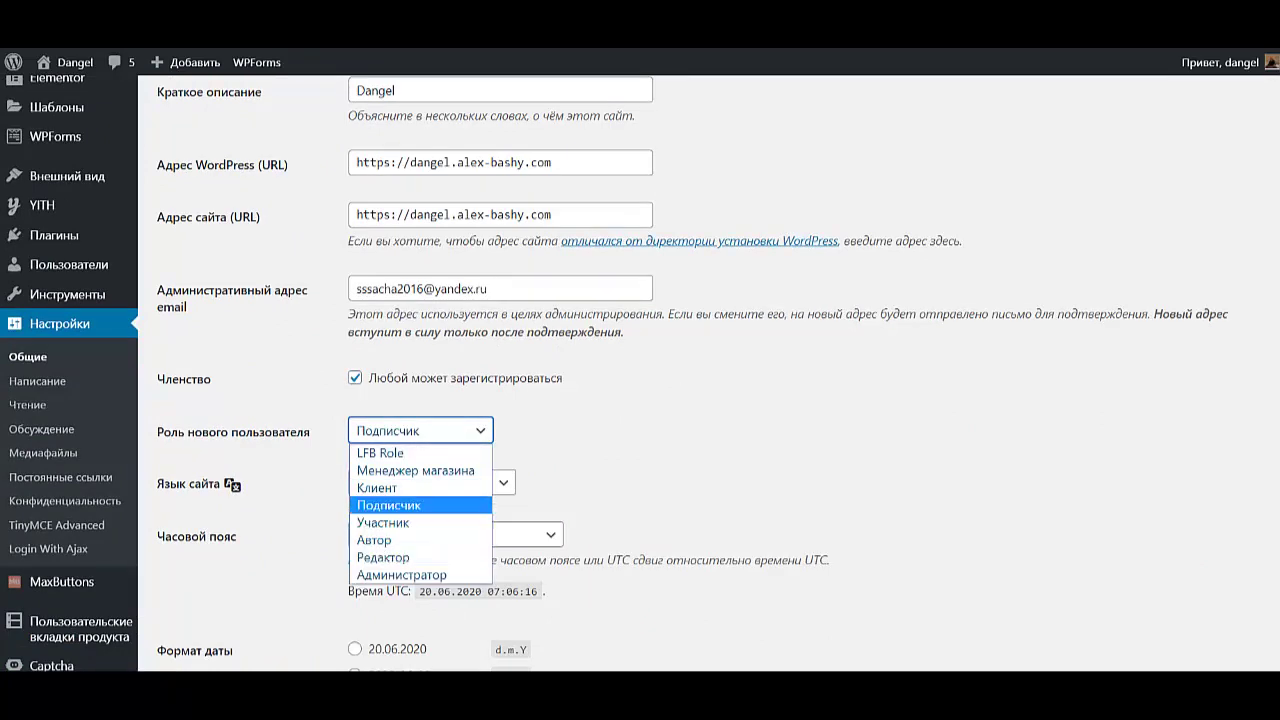
{"action": "left_click", "coordinate": [390, 486]}
{"action": "scroll", "coordinate": [640, 400], "scroll_direction": "down", "scroll_amount": 5}
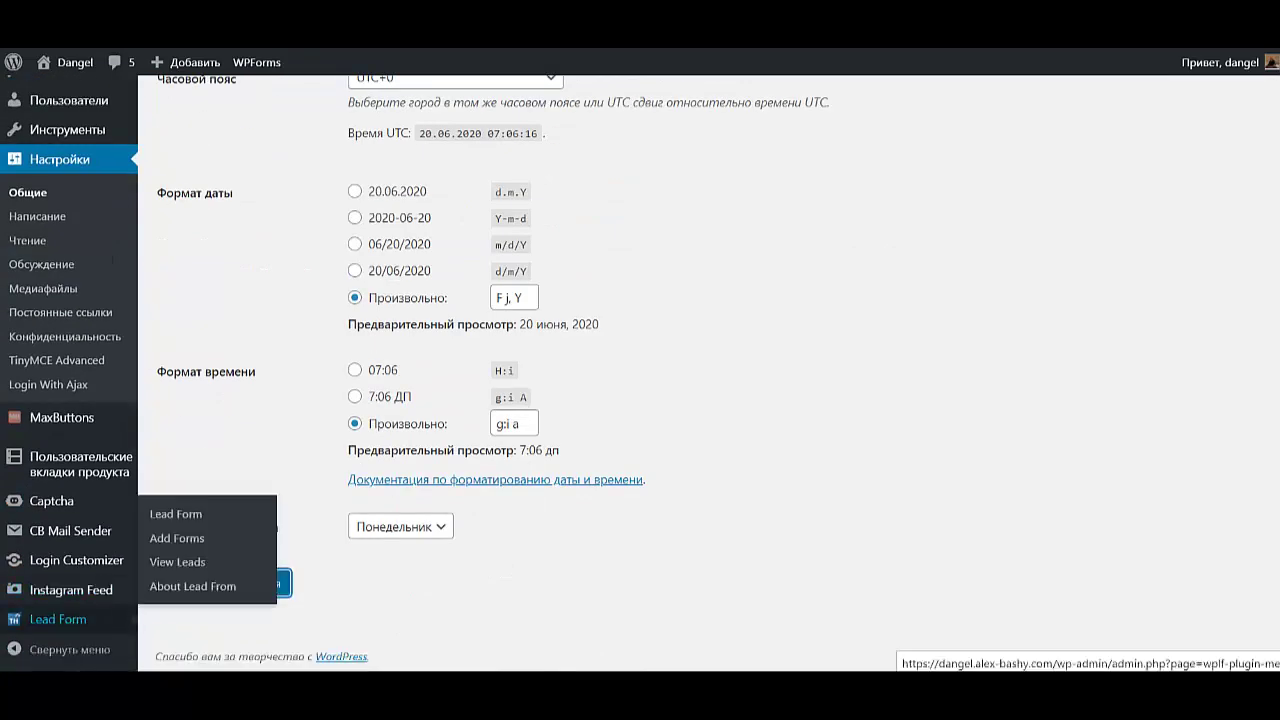
{"action": "scroll", "coordinate": [76, 560], "scroll_direction": "down", "scroll_amount": 10}
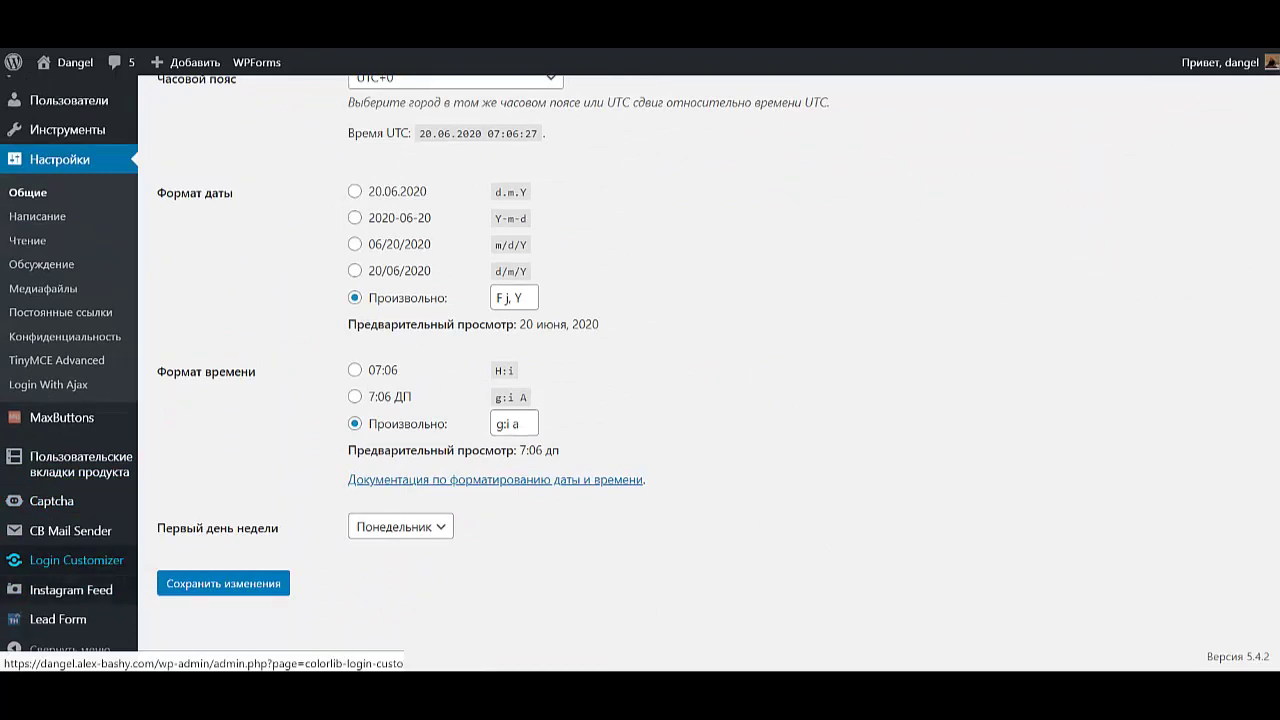
- In Colorlib Login Customizer's Login Form Texts, change the Register link text to Регистрация
{"action": "left_click", "coordinate": [76, 560]}
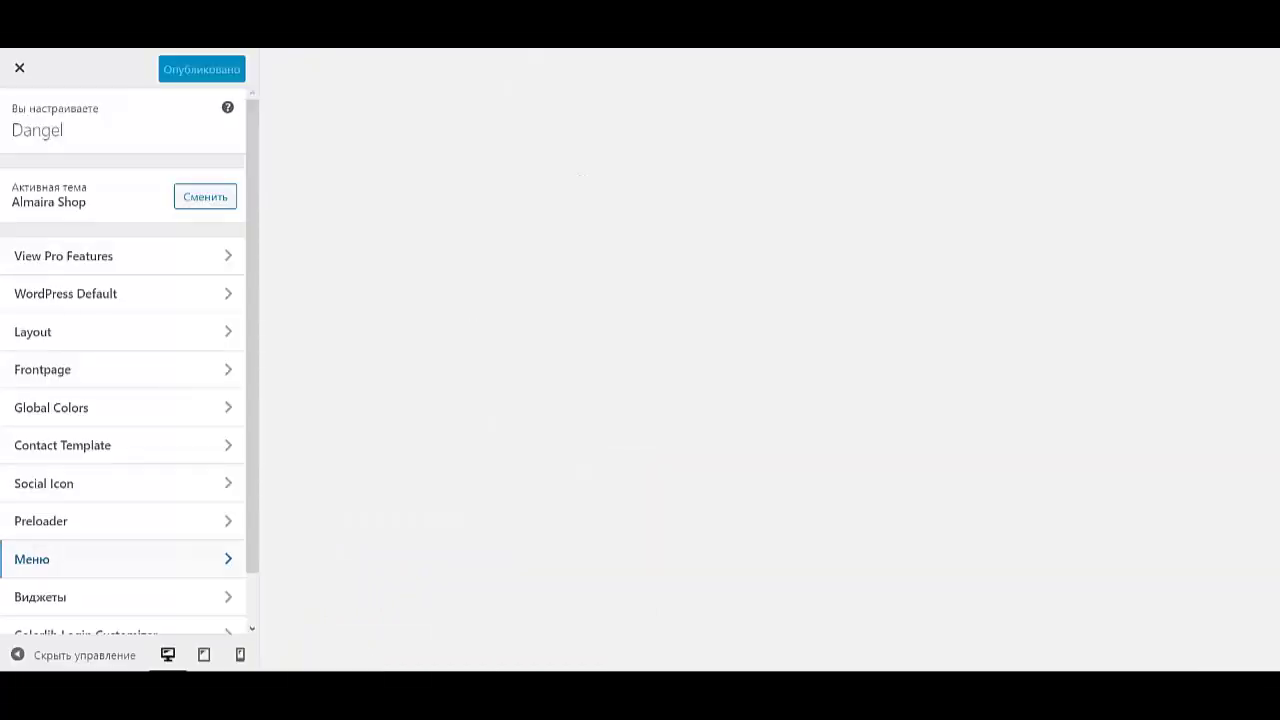
{"action": "scroll", "coordinate": [120, 550], "scroll_direction": "down", "scroll_amount": 2}
{"action": "left_click", "coordinate": [86, 578]}
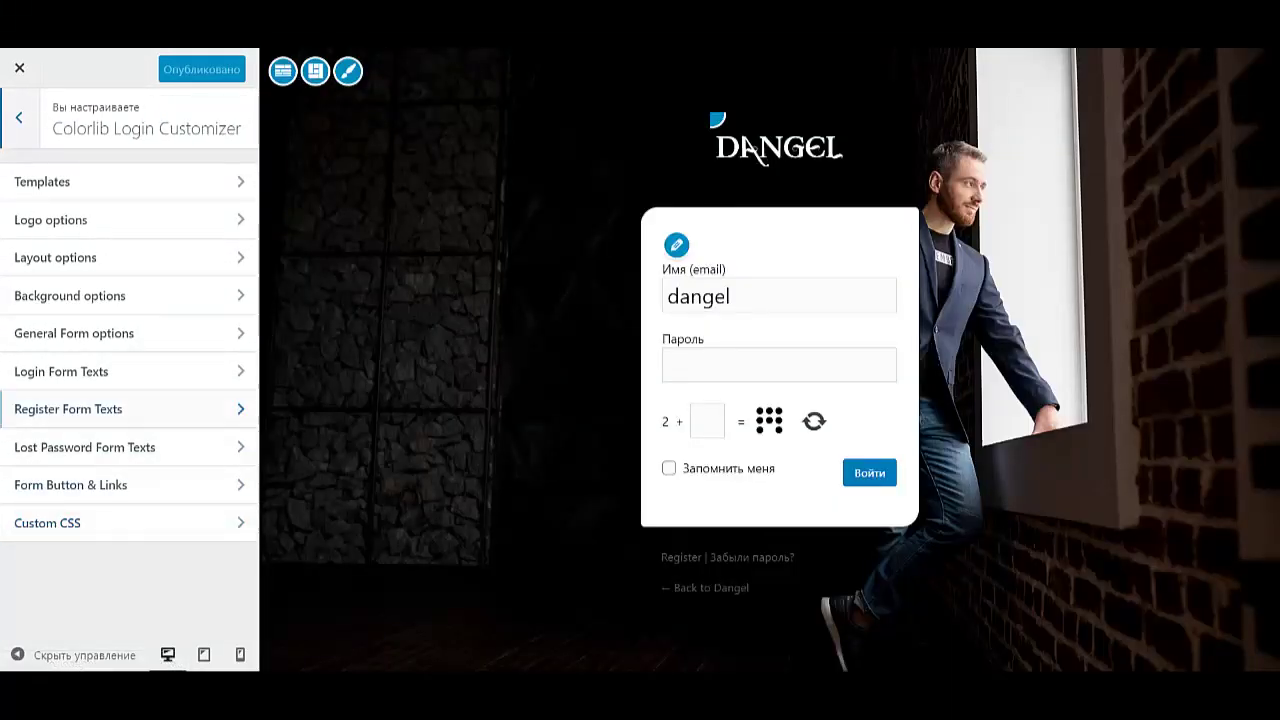
{"action": "left_click", "coordinate": [61, 371]}
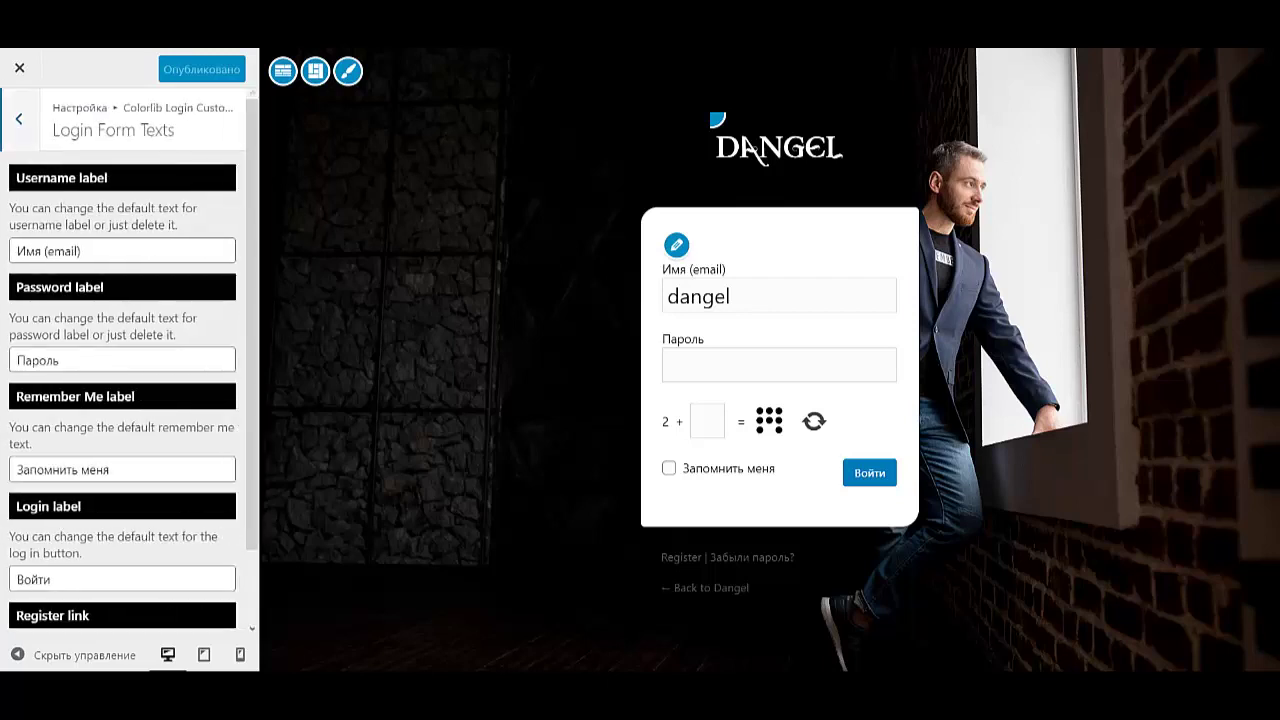
{"action": "scroll", "coordinate": [129, 360], "scroll_direction": "down", "scroll_amount": 2}
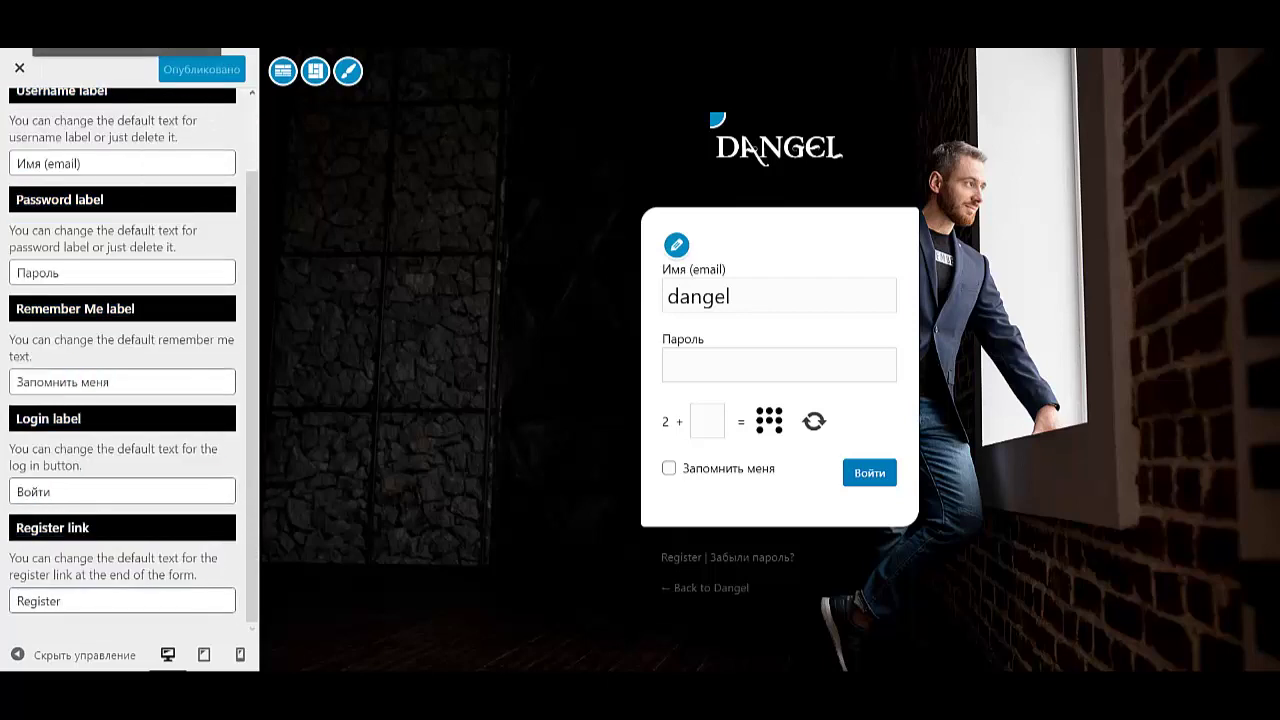
{"action": "left_click_drag", "start_coordinate": [64, 601], "coordinate": [14, 601]}
{"action": "type", "text": "Р"}
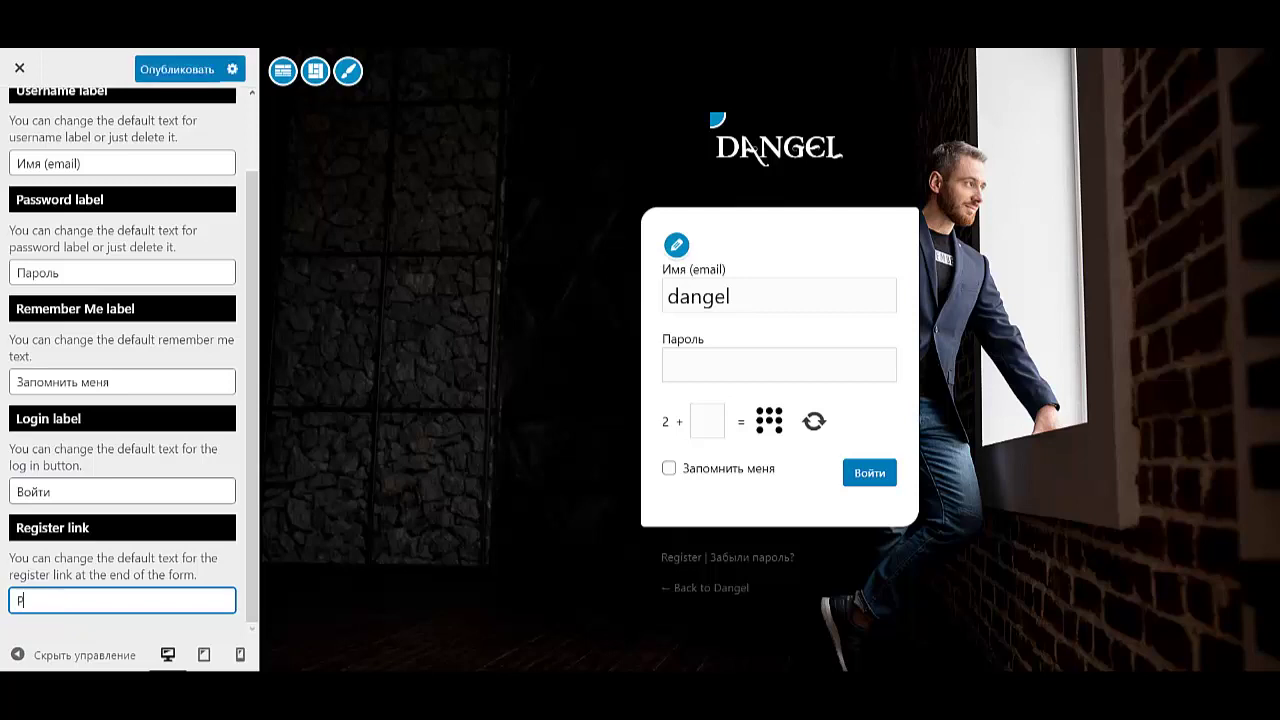
{"action": "type", "text": "егистрация"}
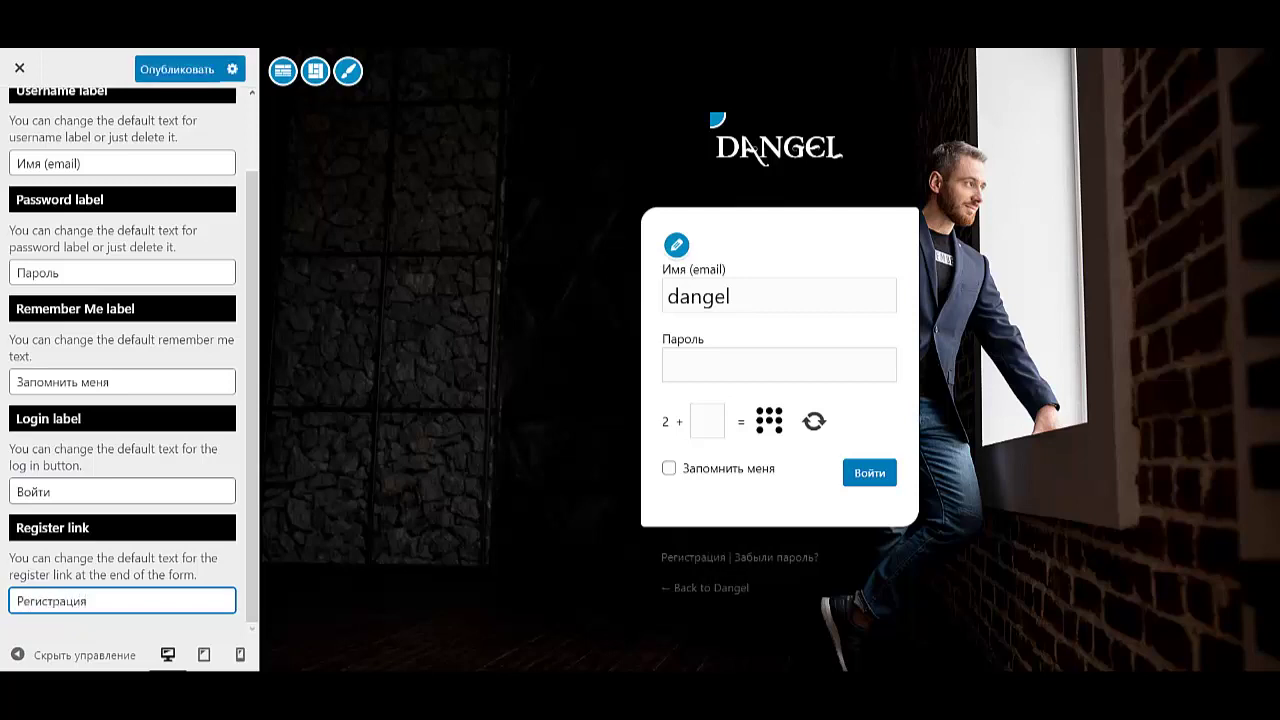
{"action": "scroll", "coordinate": [129, 360], "scroll_direction": "up", "scroll_amount": 3}
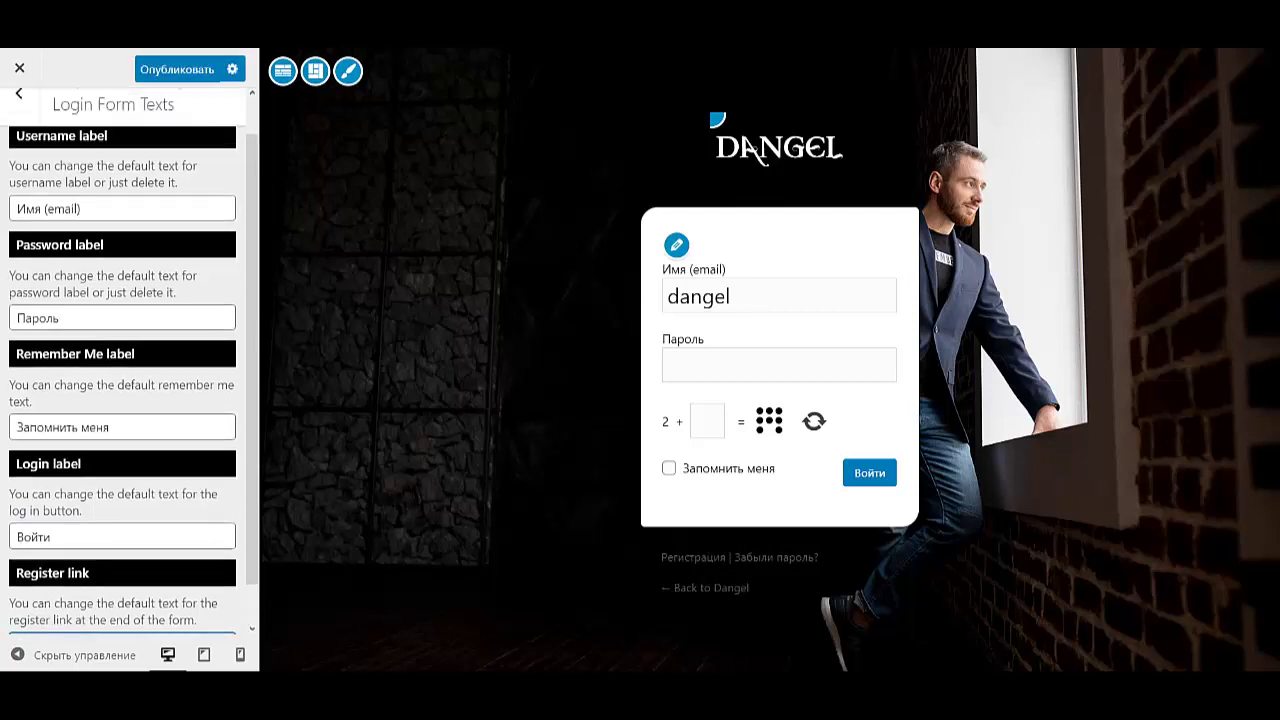
{"action": "left_click", "coordinate": [19, 117]}
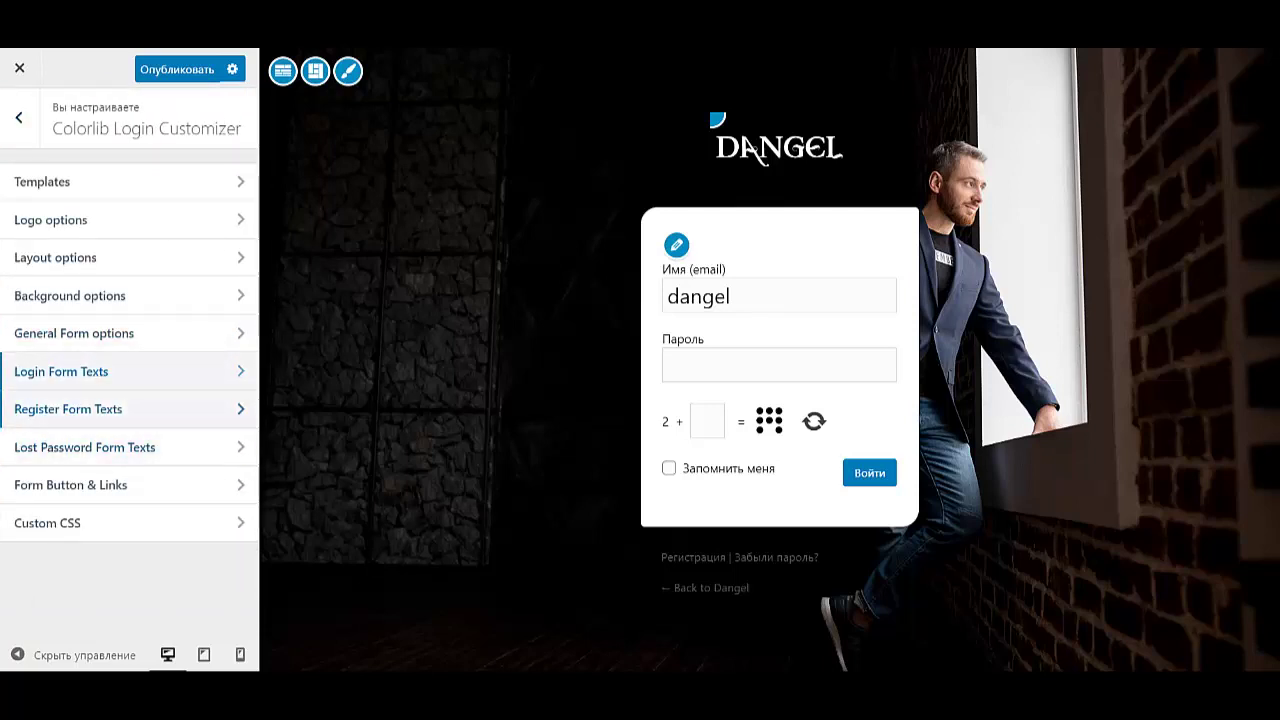
- Set the register form's username label to Имя and paste the Russian confirmation message
{"action": "left_click", "coordinate": [68, 409]}
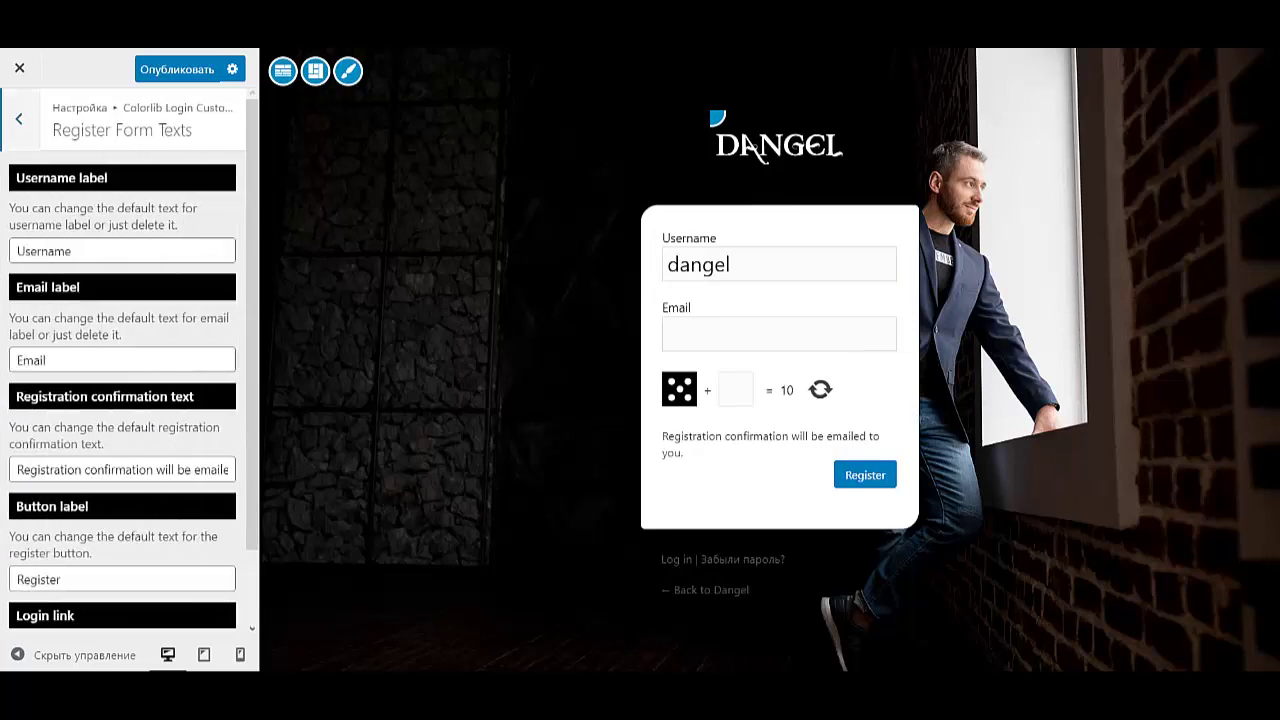
{"action": "key", "text": "Tab"}
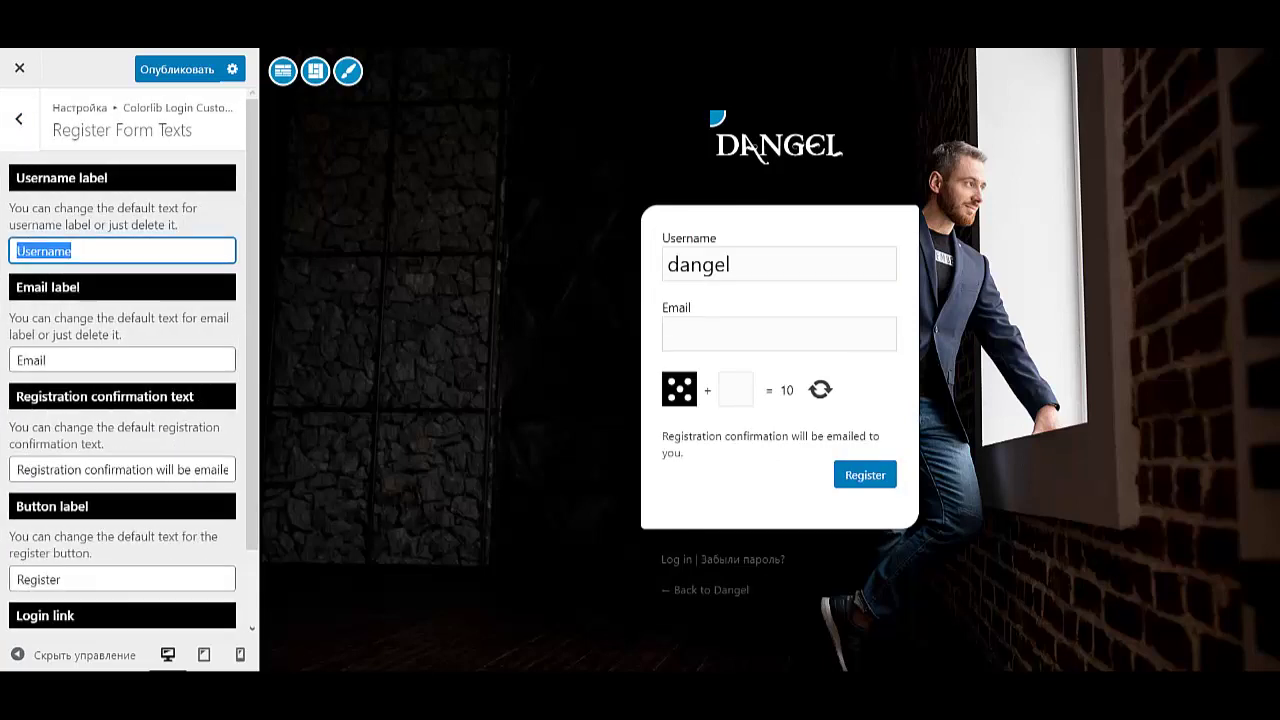
{"action": "type", "text": "Имя"}
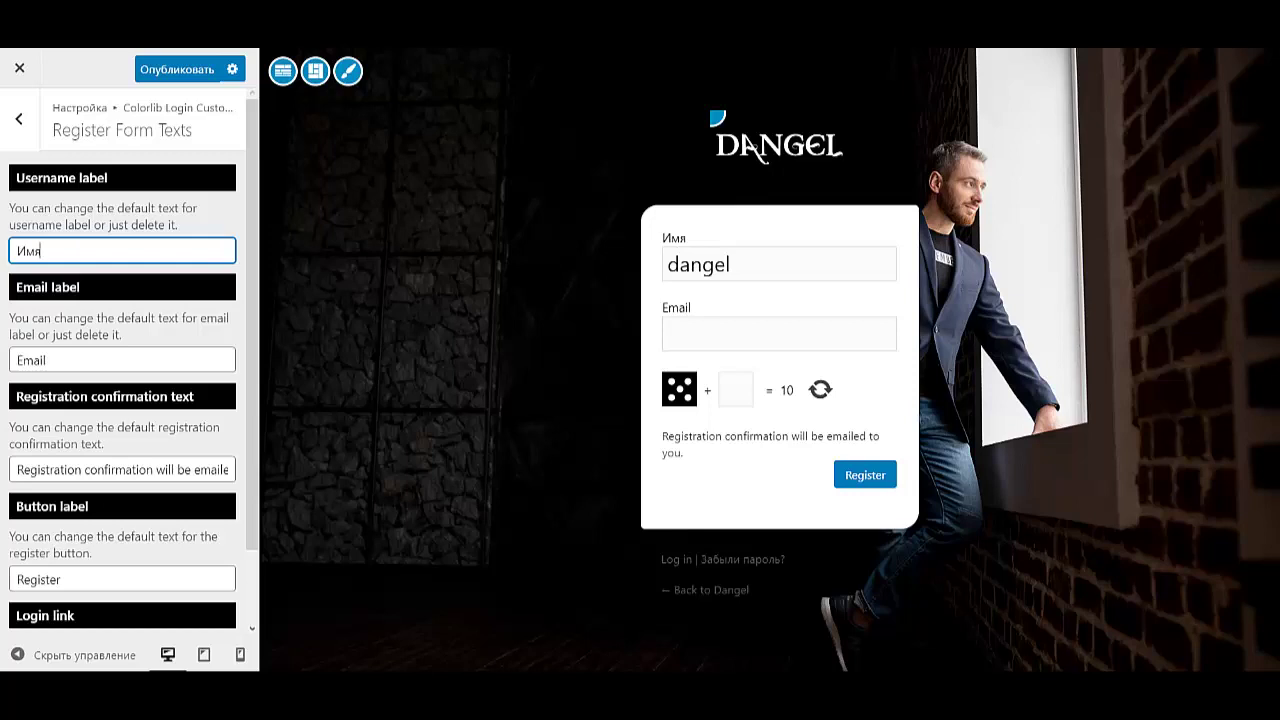
{"action": "key", "text": "Tab"}
{"action": "key", "text": "Tab"}
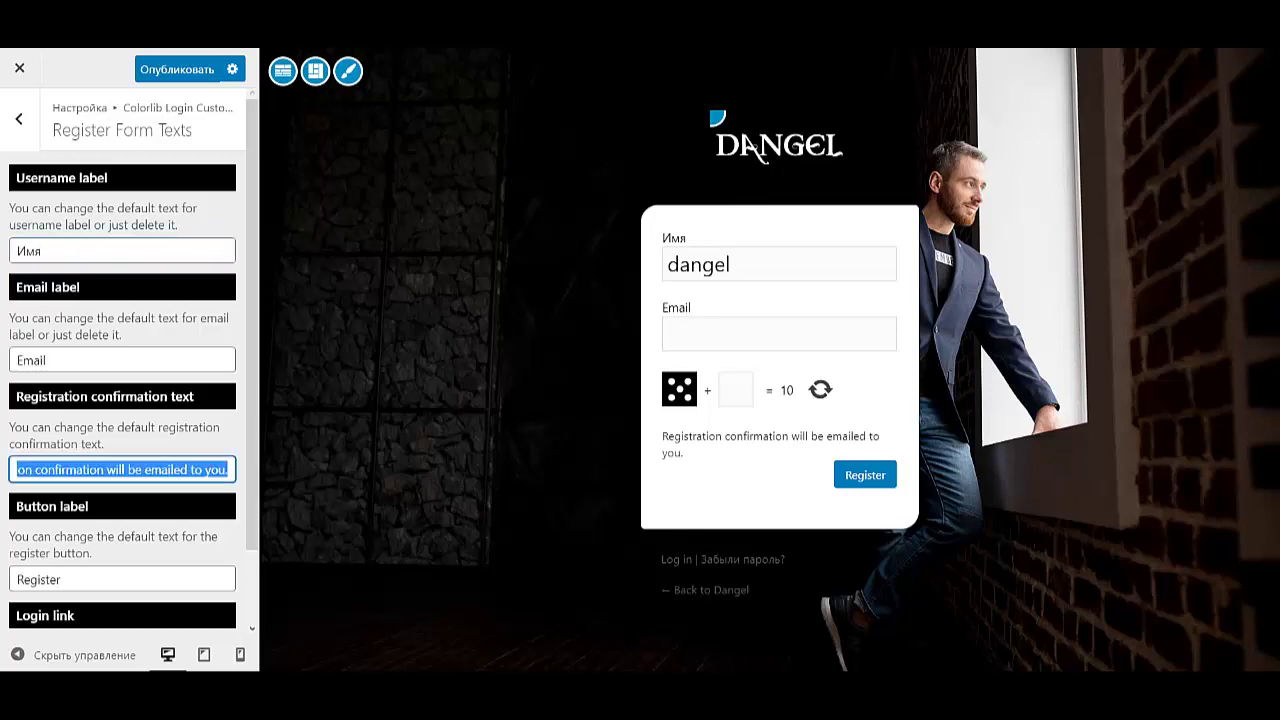
{"action": "type", "text": "Подтверждение будет выслано по электронной почте"}
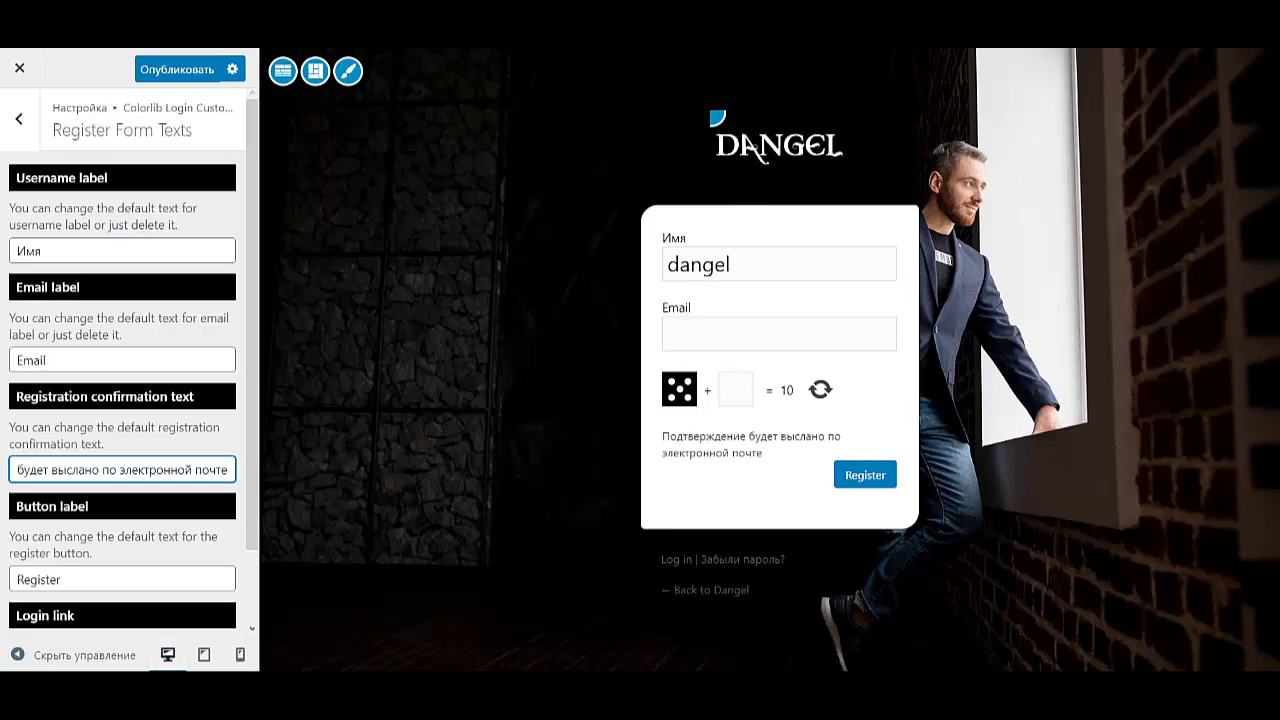
- Set the register button label to Регистрация and the login link to Войти
{"action": "key", "text": "Tab"}
{"action": "type", "text": "Р"}
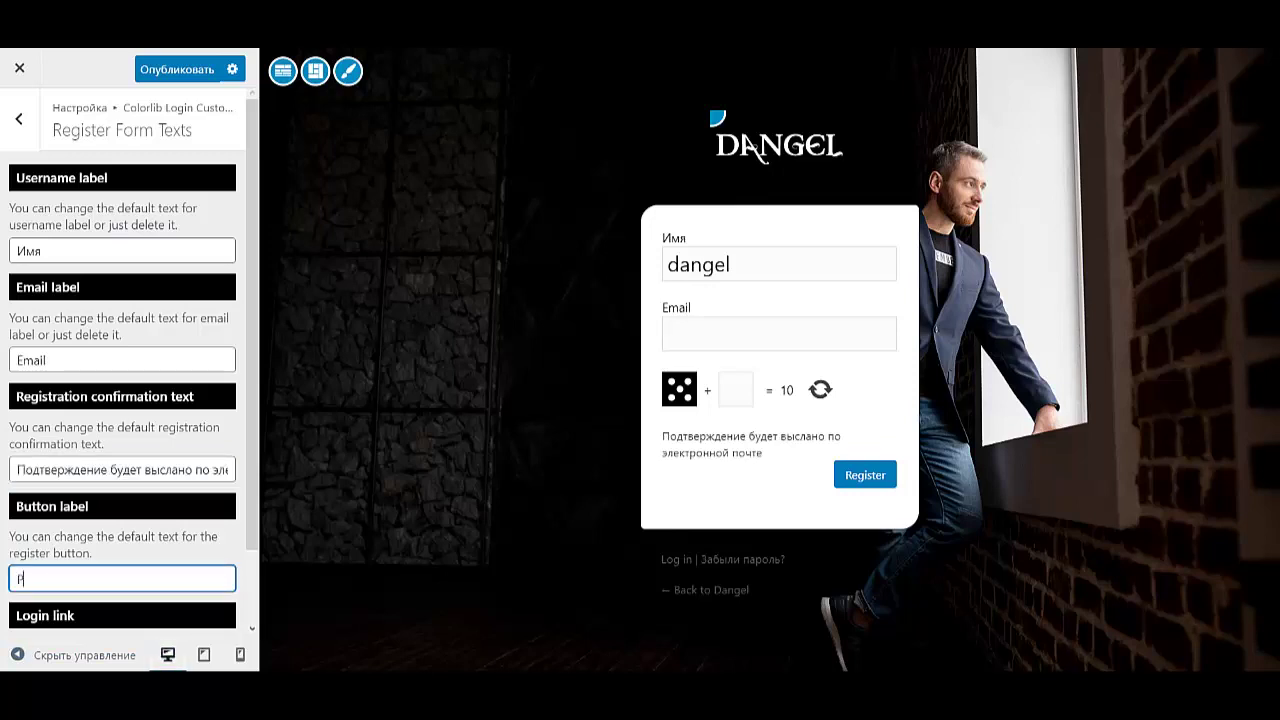
{"action": "type", "text": "егистрация"}
{"action": "scroll", "coordinate": [129, 360], "scroll_direction": "down", "scroll_amount": 2}
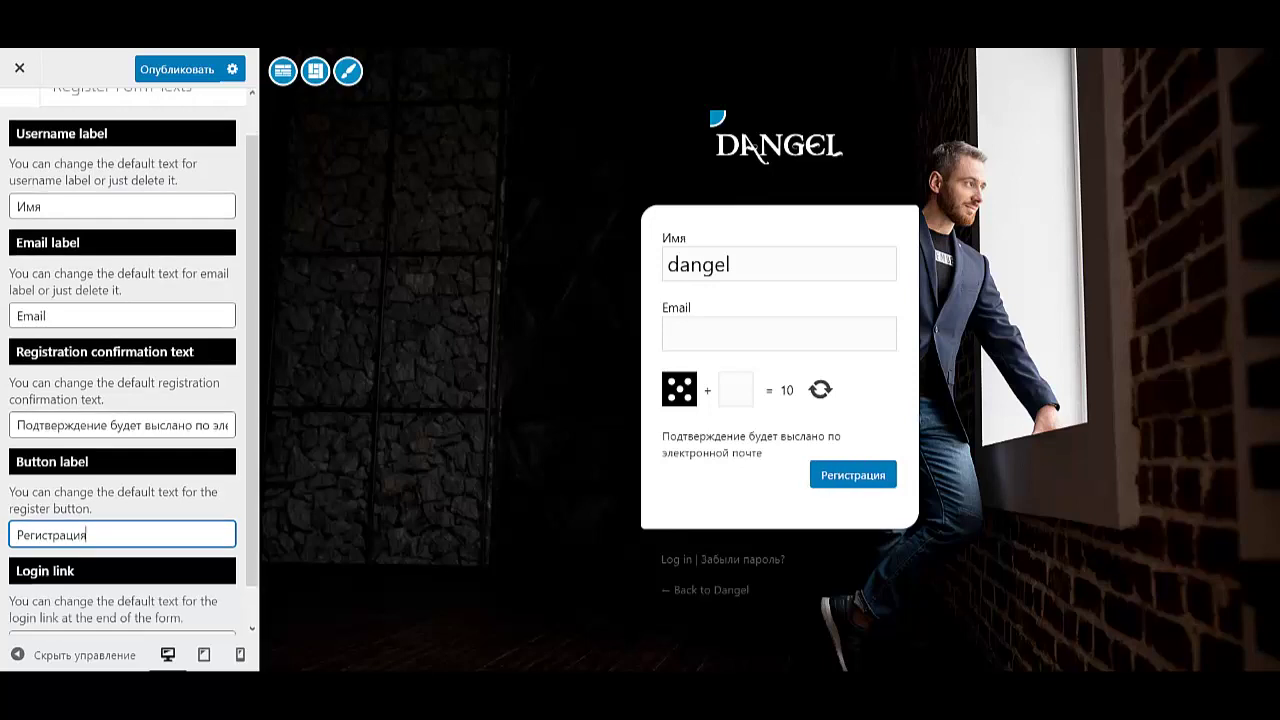
{"action": "key", "text": "Tab"}
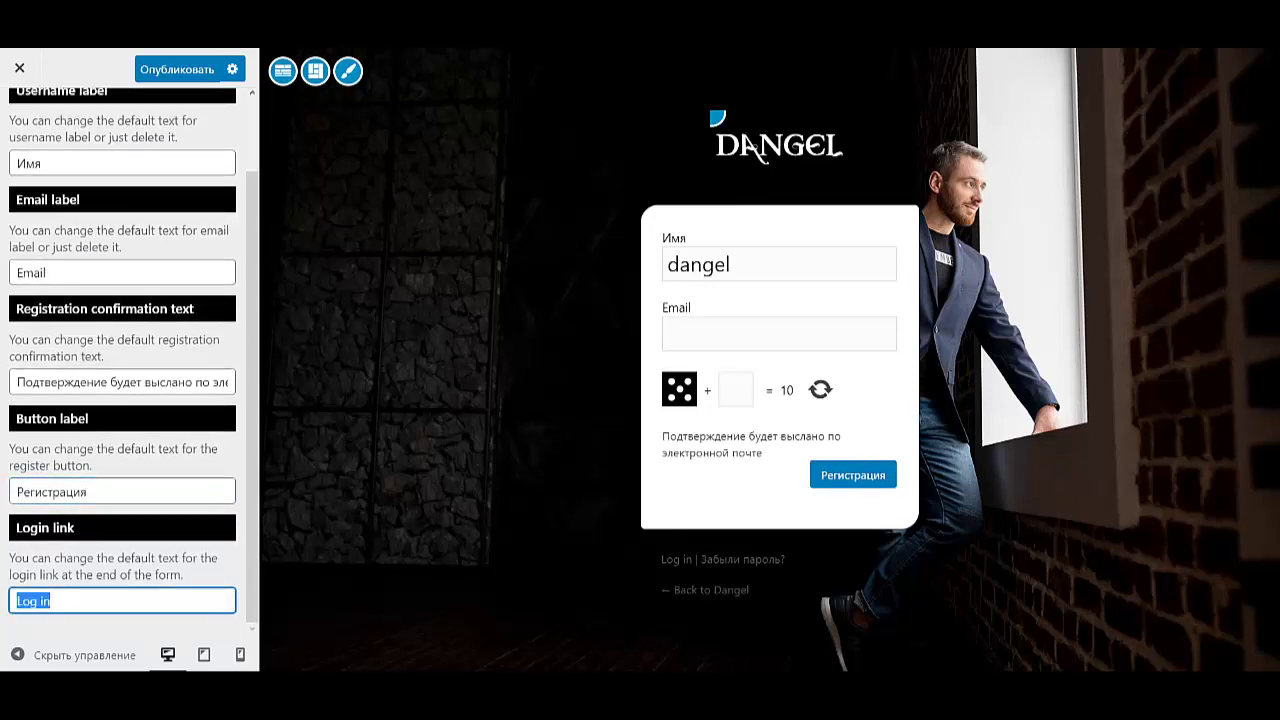
{"action": "type", "text": "Войти"}
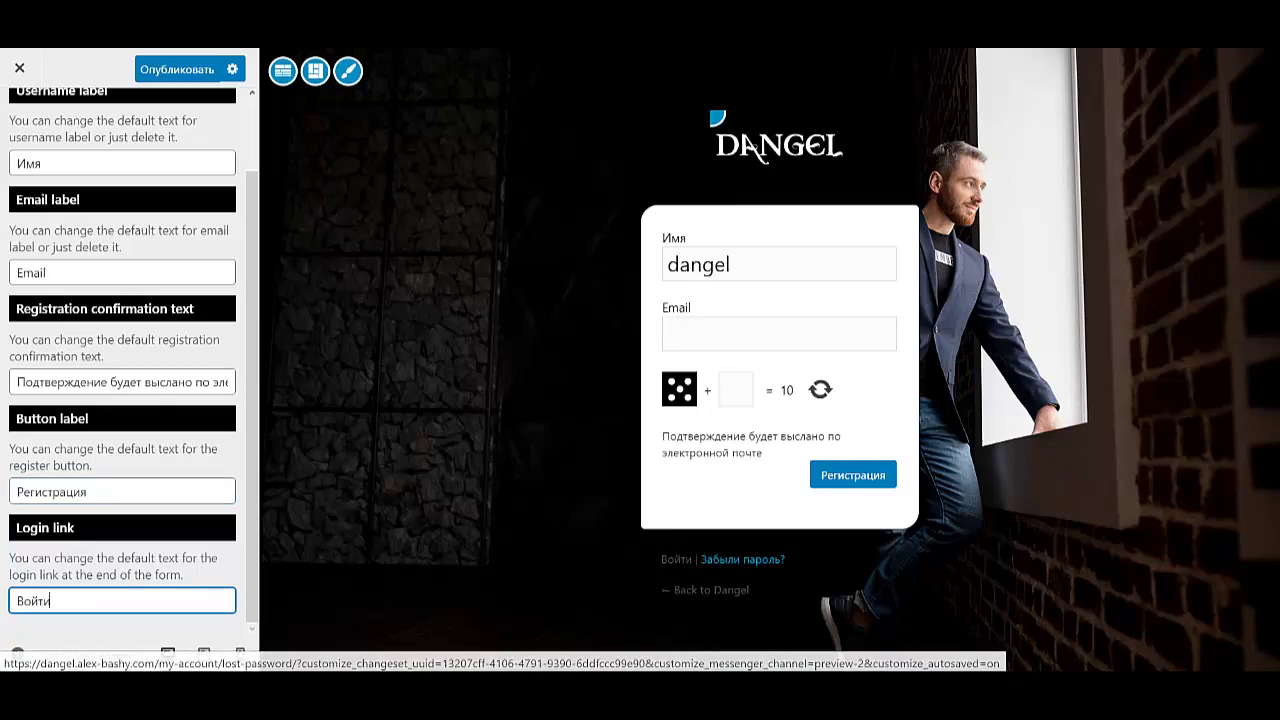
{"action": "scroll", "coordinate": [129, 360], "scroll_direction": "up", "scroll_amount": 5}
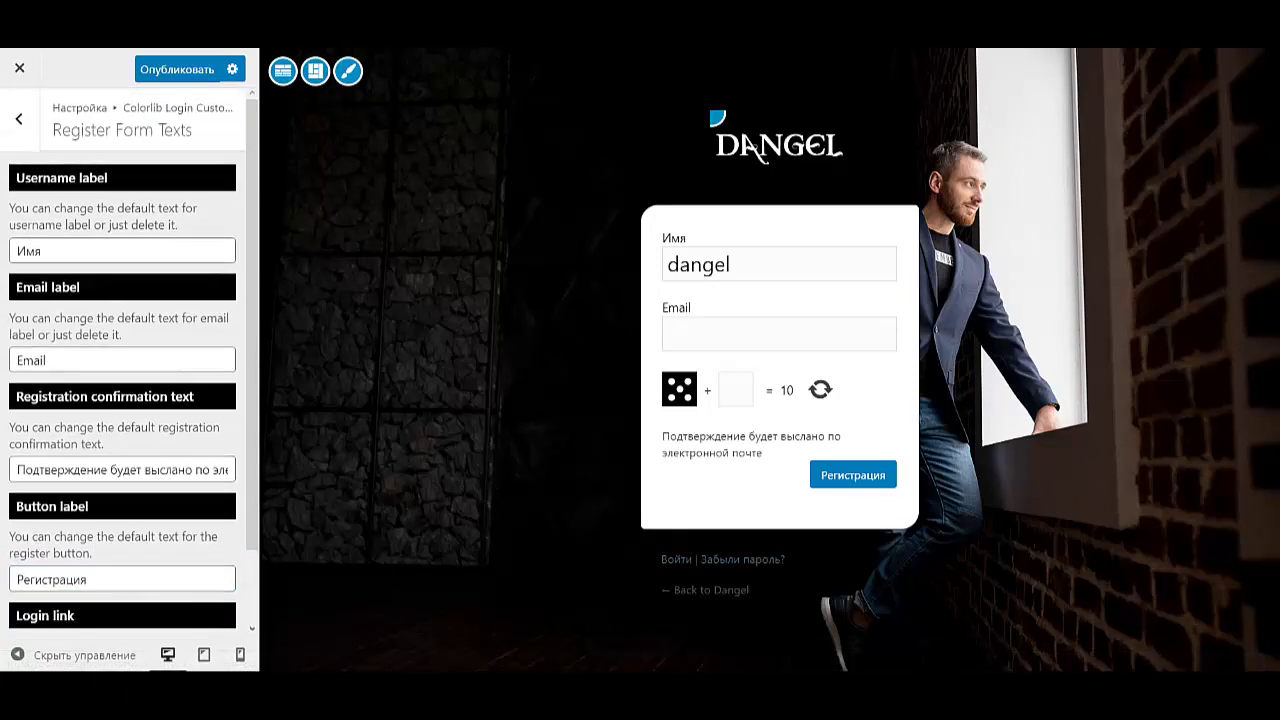
{"action": "key", "text": "Escape"}
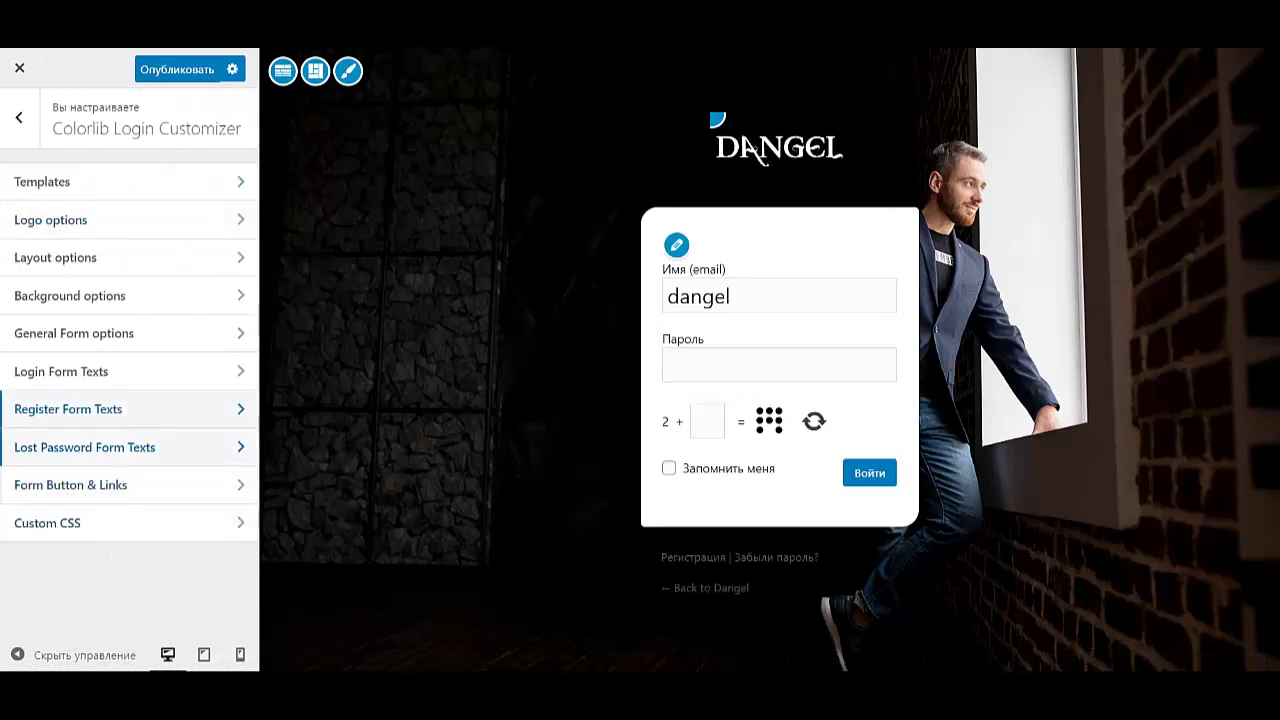
- Set the lost-password username label to Имя или email and its button to Получить новый пароль
{"action": "left_click", "coordinate": [85, 447]}
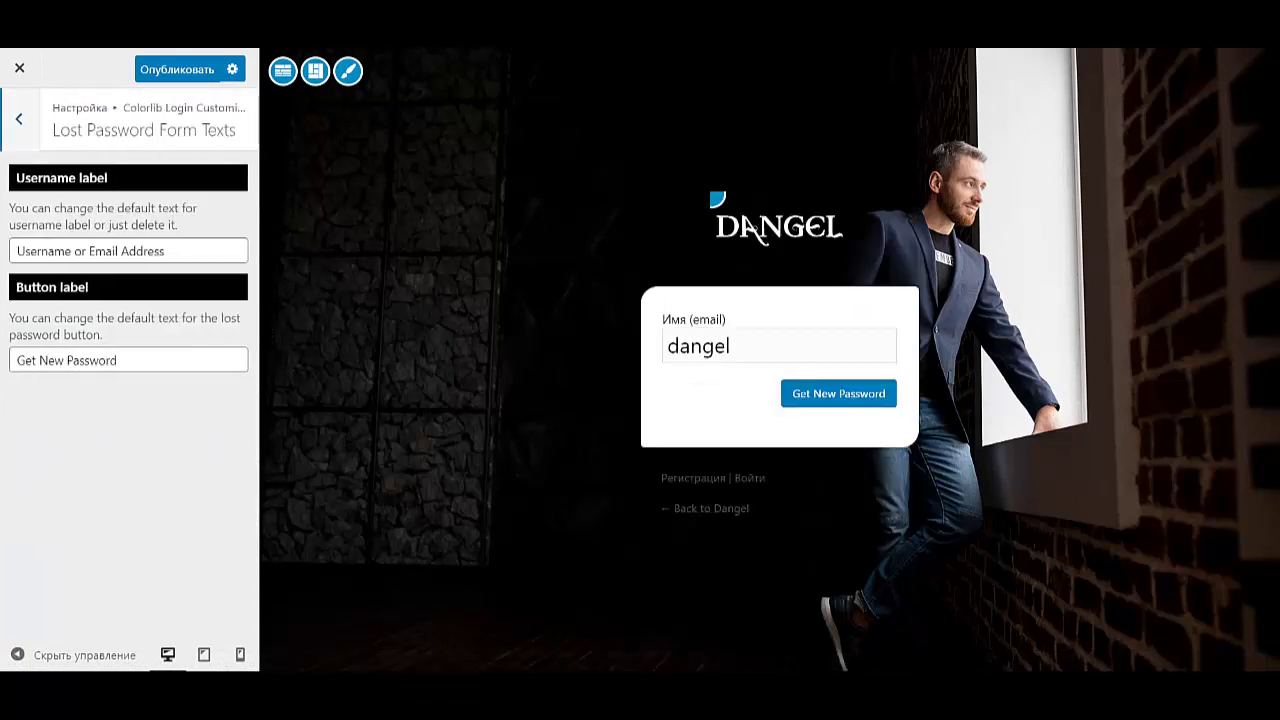
{"action": "key", "text": "Tab"}
{"action": "type", "text": "Имя или email"}
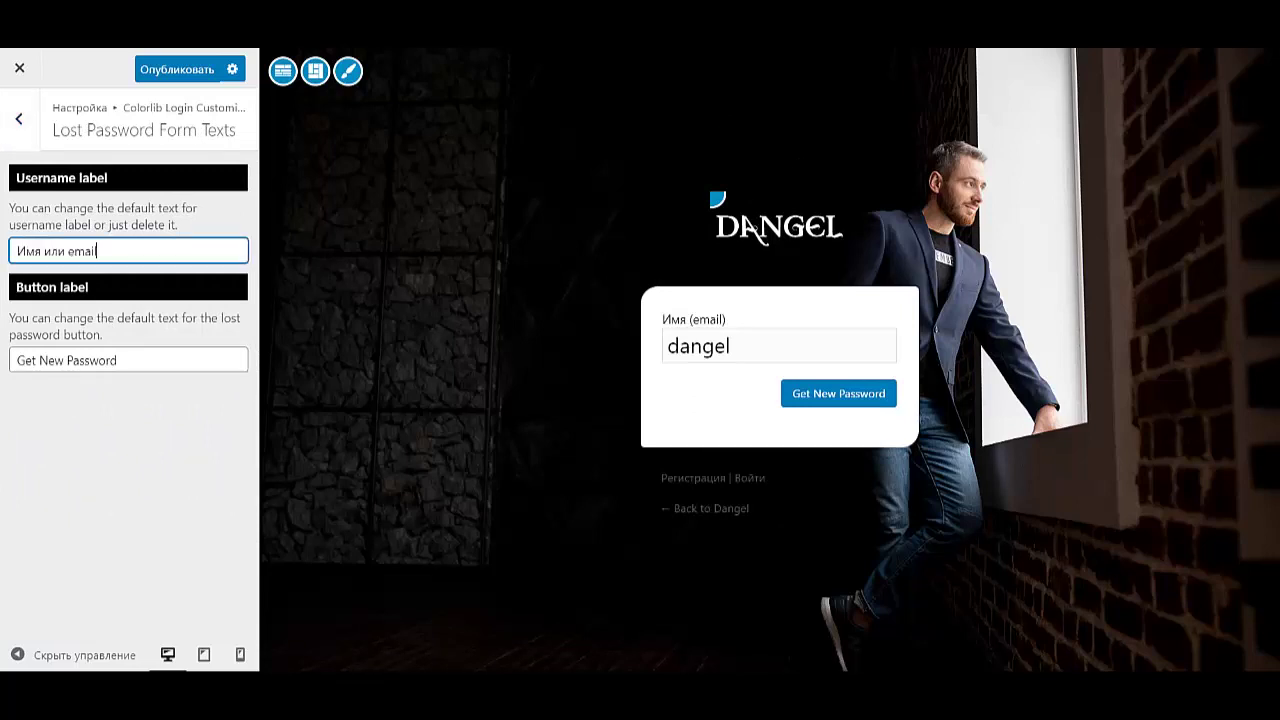
{"action": "key", "text": "Tab"}
{"action": "key", "text": "ctrl+v"}
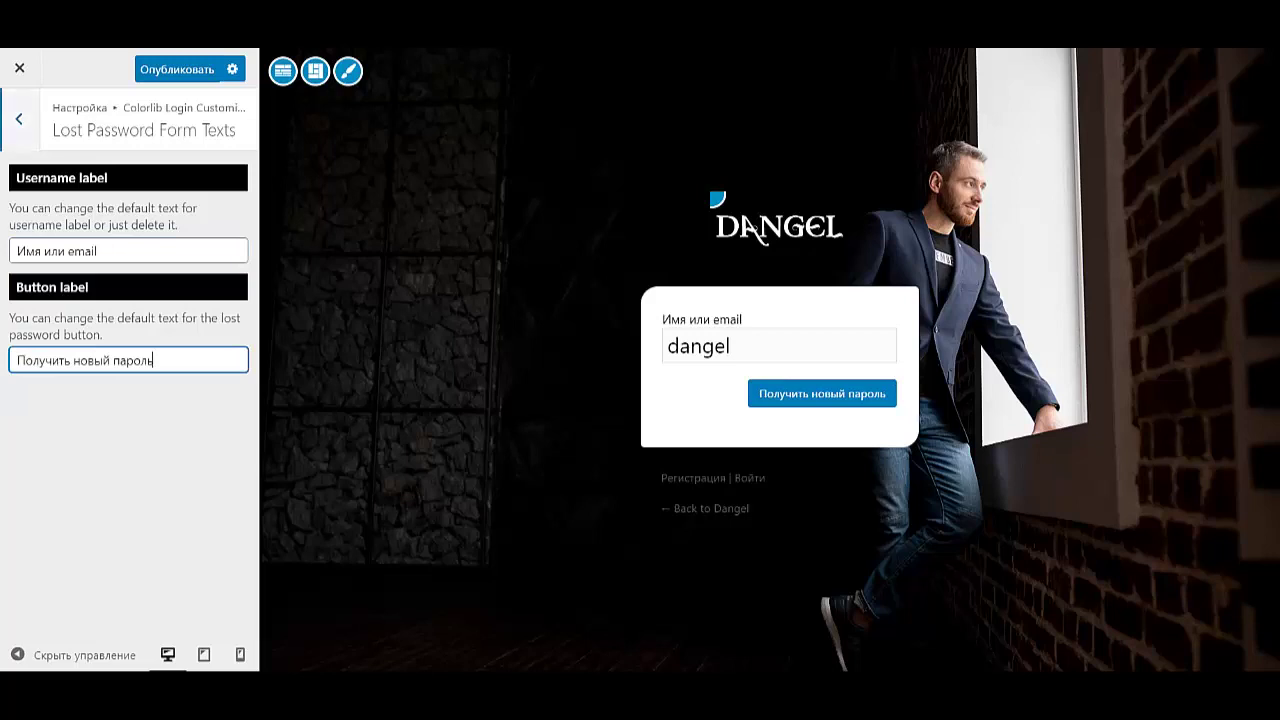
{"action": "left_click", "coordinate": [748, 228]}
{"action": "key", "text": "Return"}
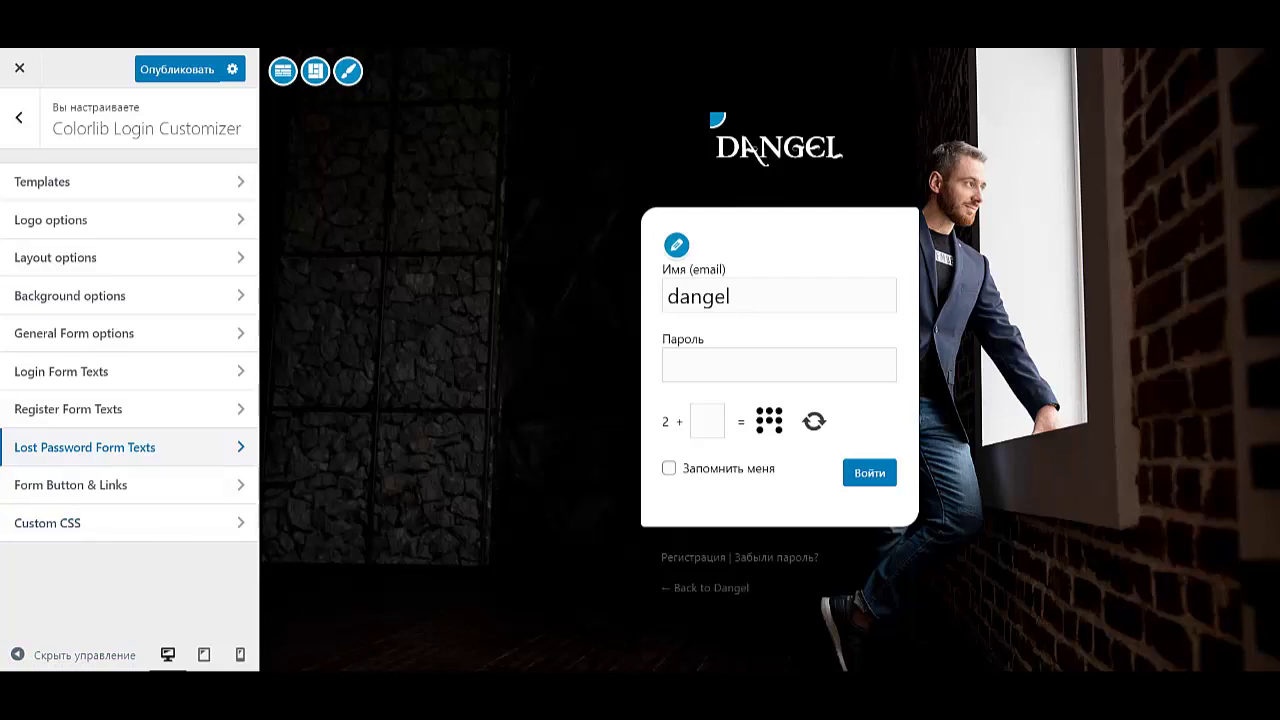
- Set the form link colour to #ffffff and toggle Hide Remember Me on and back off
{"action": "key", "text": "Return"}
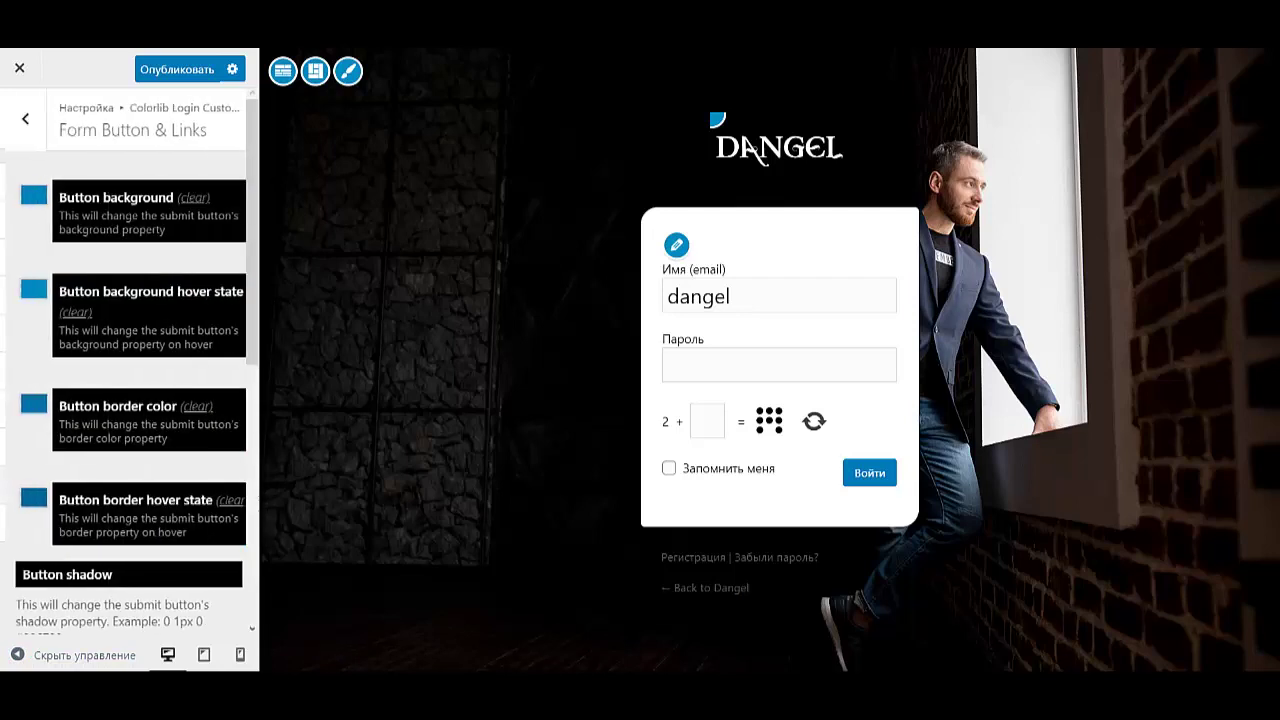
{"action": "scroll", "coordinate": [130, 360], "scroll_direction": "down", "scroll_amount": 5}
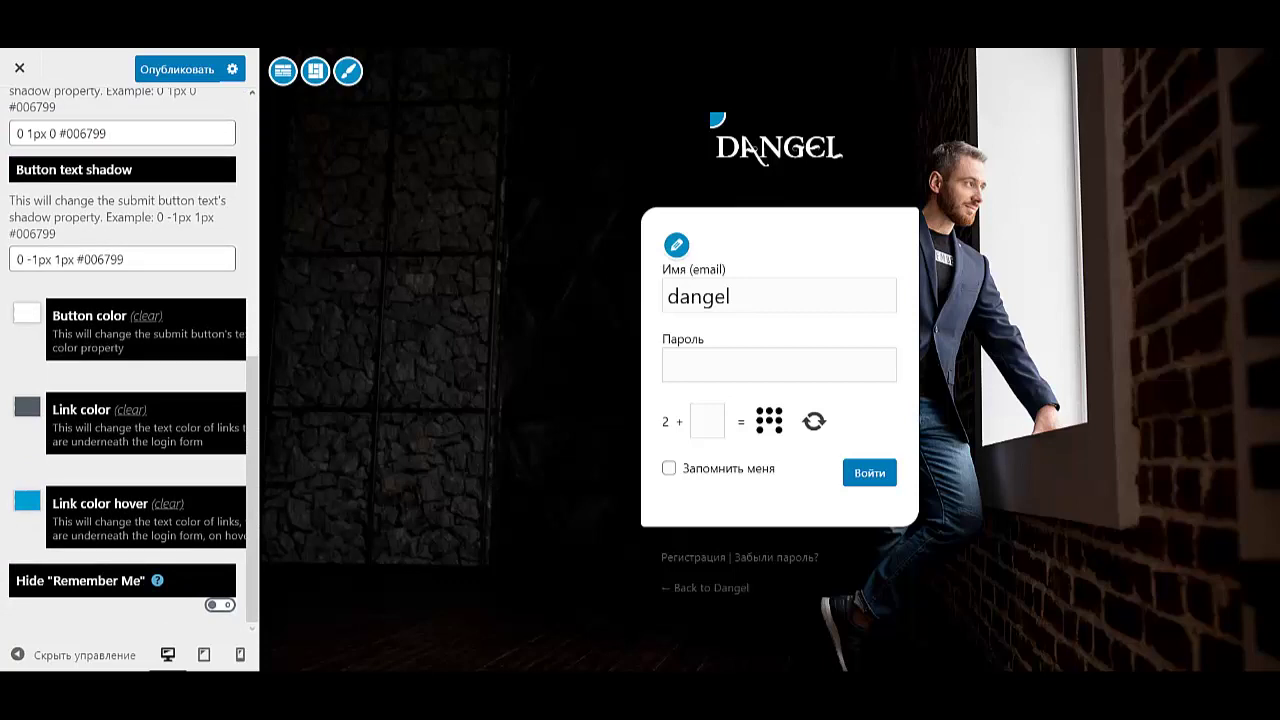
{"action": "left_click", "coordinate": [27, 406]}
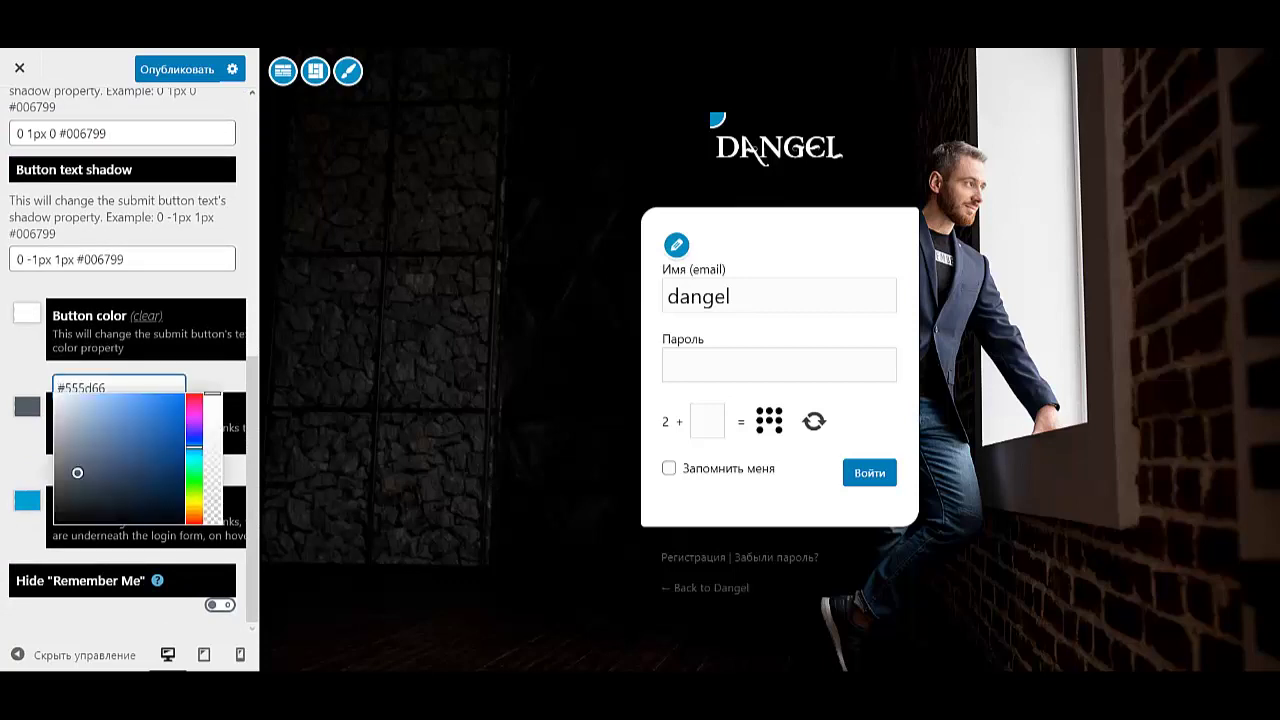
{"action": "type", "text": "#ffffff"}
{"action": "key", "text": "Escape"}
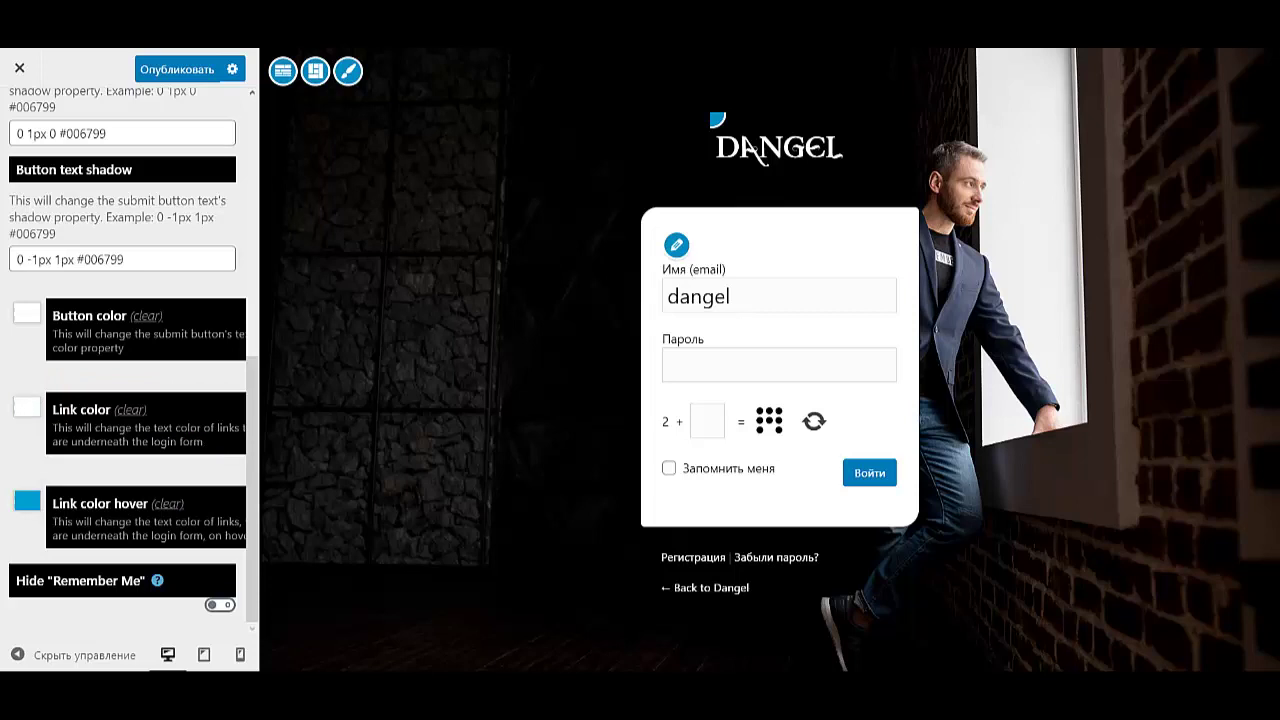
{"action": "left_click", "coordinate": [220, 604]}
{"action": "left_click", "coordinate": [220, 604]}
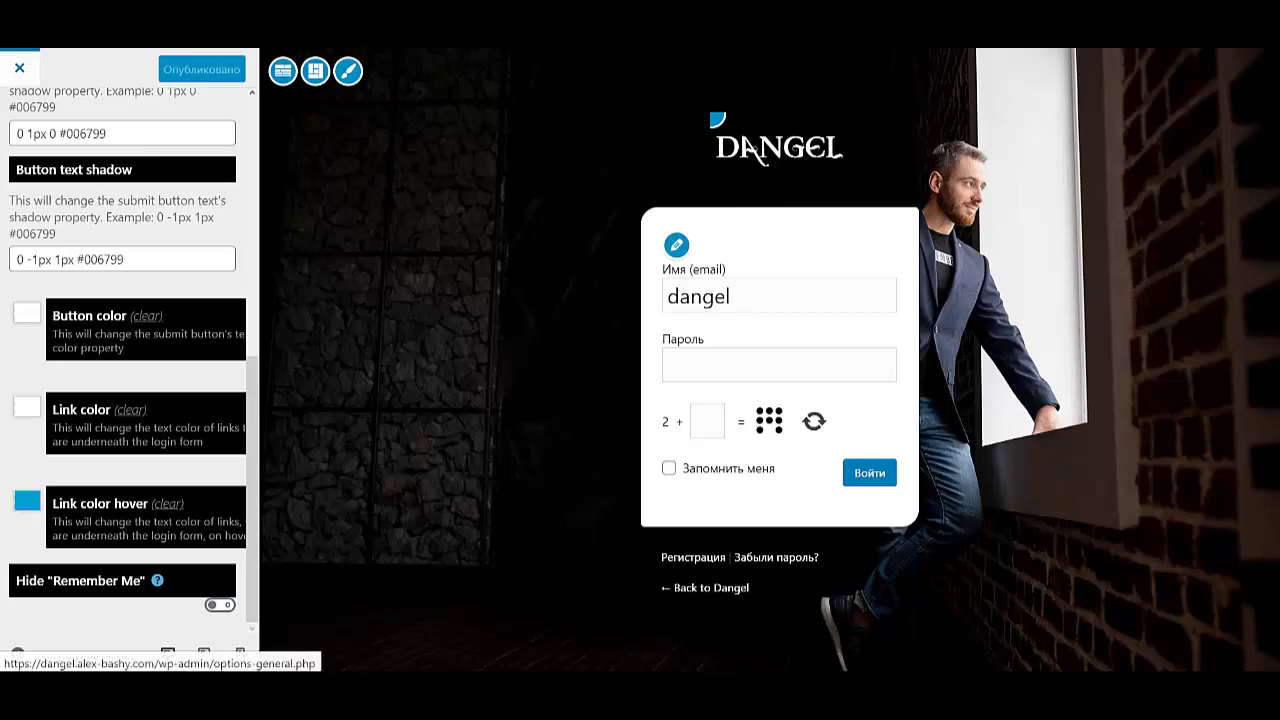
- Leave the customizer and open the ЛИЧНЫЙ КАБИНЕТ page for editing from All Pages
{"action": "left_click", "coordinate": [19, 67]}
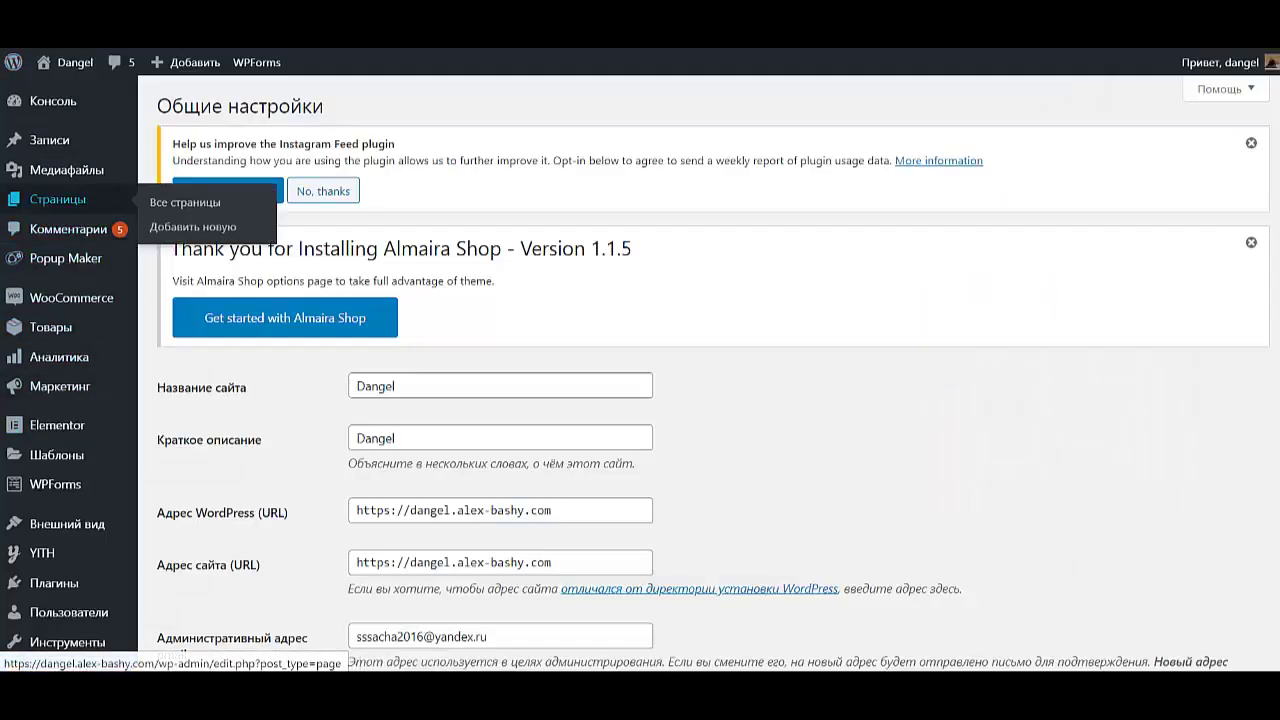
{"action": "left_click", "coordinate": [185, 201]}
{"action": "scroll", "coordinate": [331, 546], "scroll_direction": "down", "scroll_amount": 3}
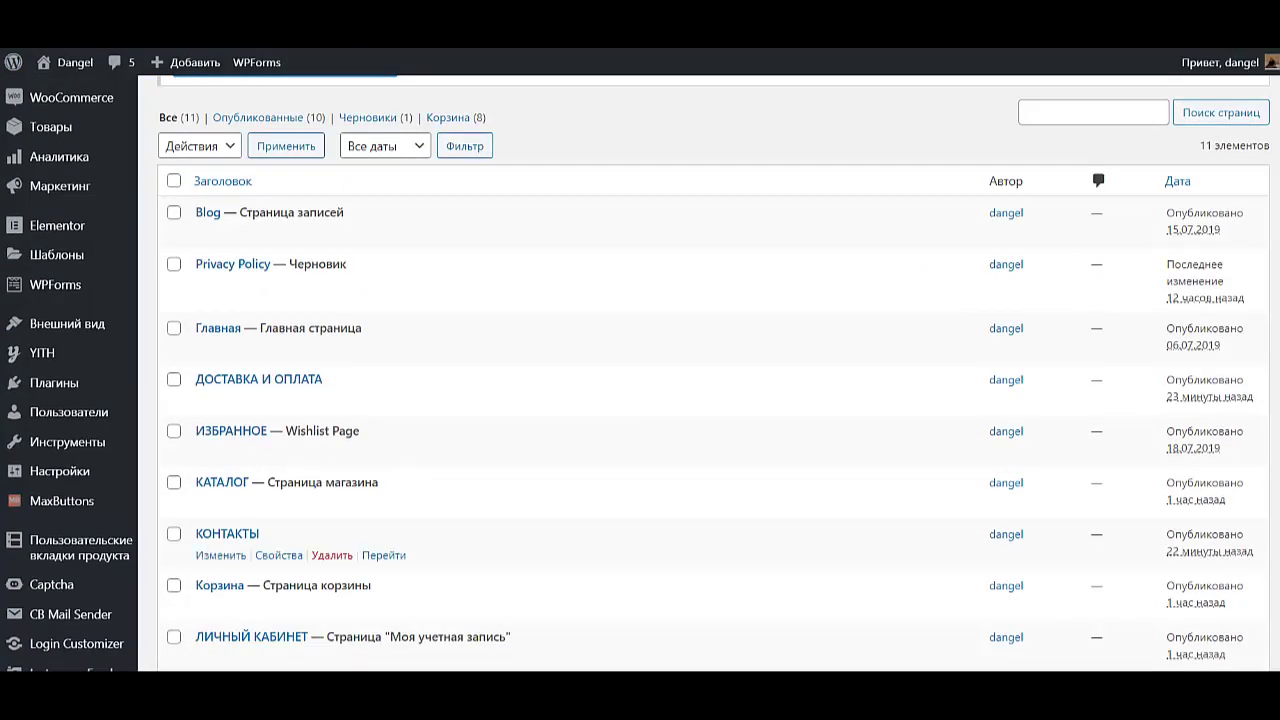
{"action": "scroll", "coordinate": [331, 500], "scroll_direction": "down", "scroll_amount": 2}
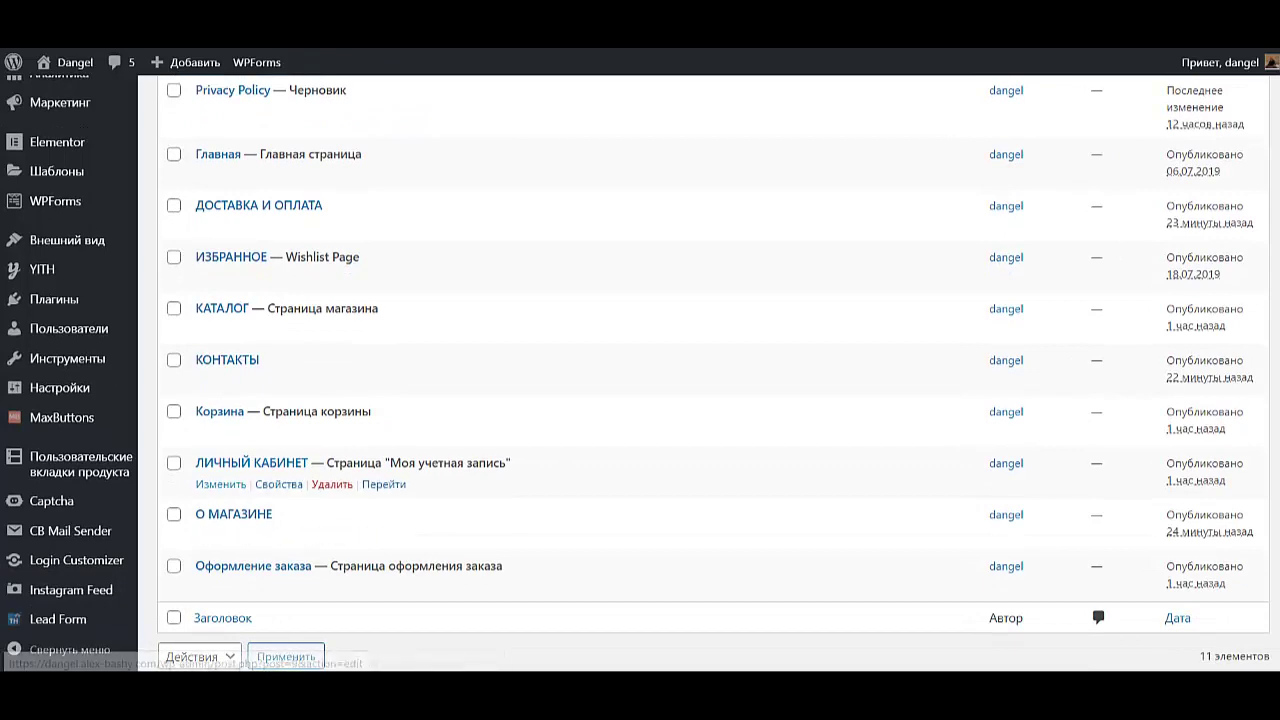
{"action": "left_click", "coordinate": [220, 484]}
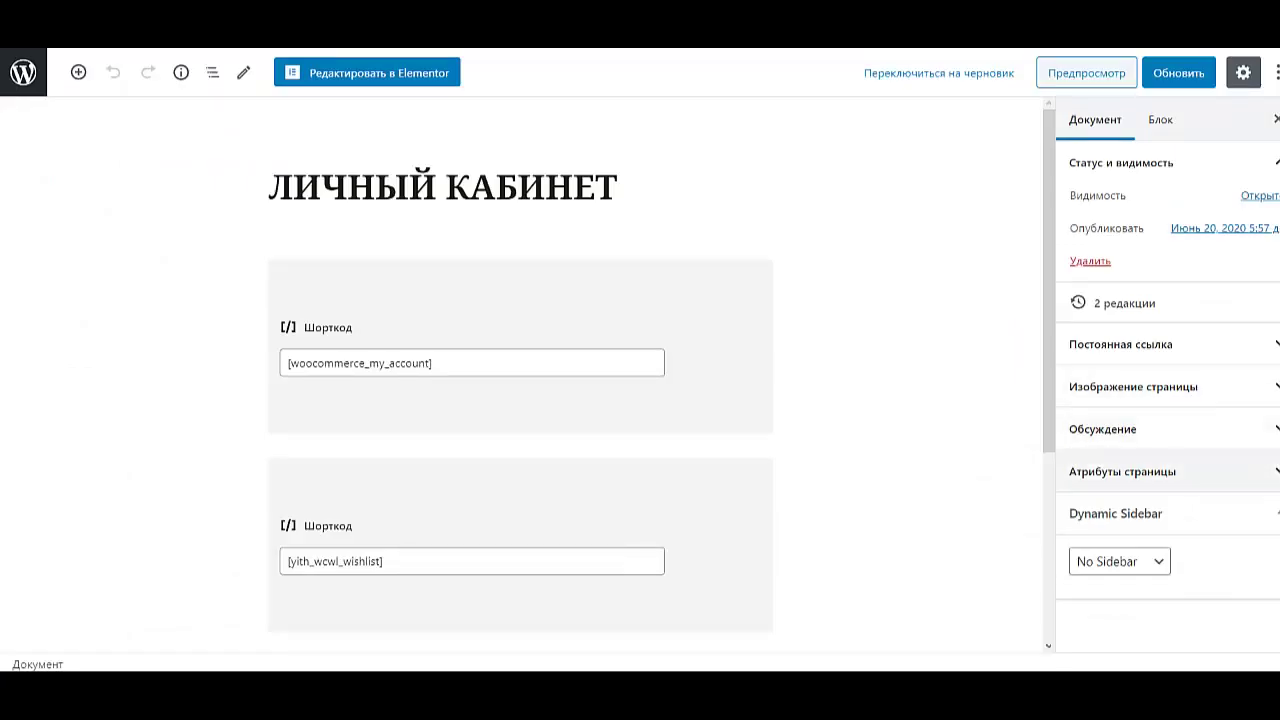
- Set the page's Dynamic Sidebar to Right Sidebar, update it, and view the live page
{"action": "left_click", "coordinate": [1122, 469]}
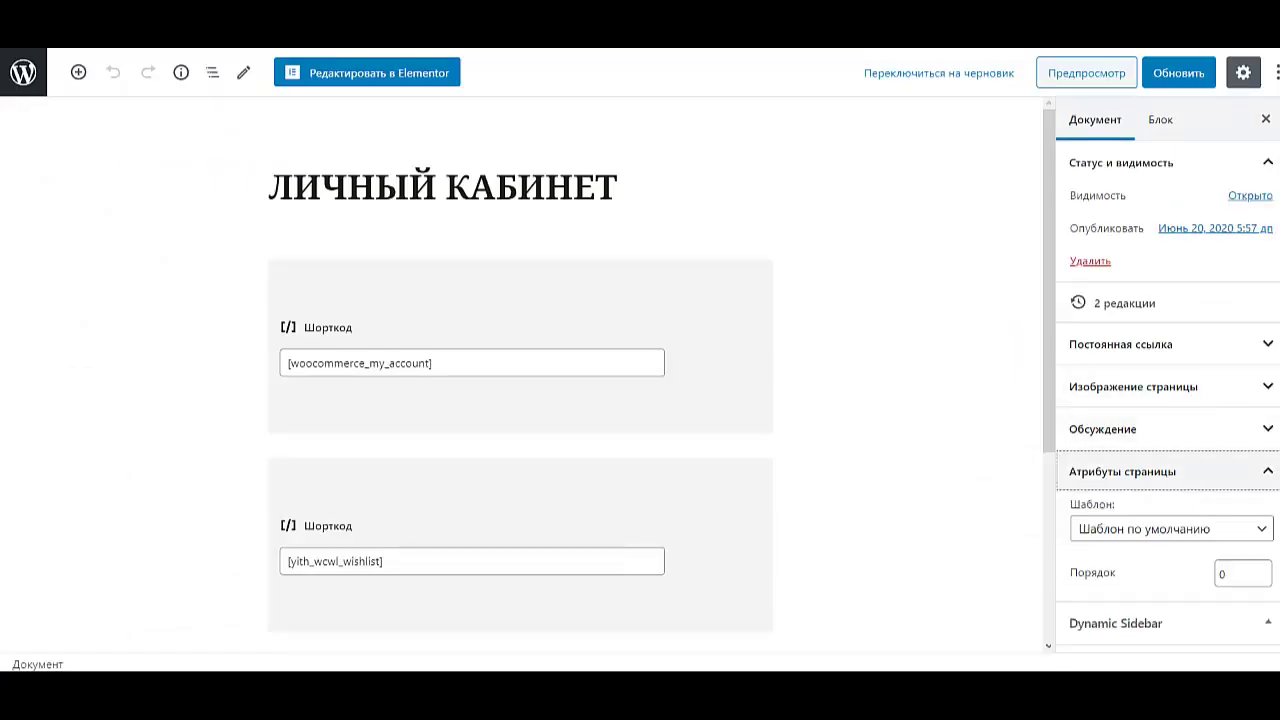
{"action": "key", "text": "Return"}
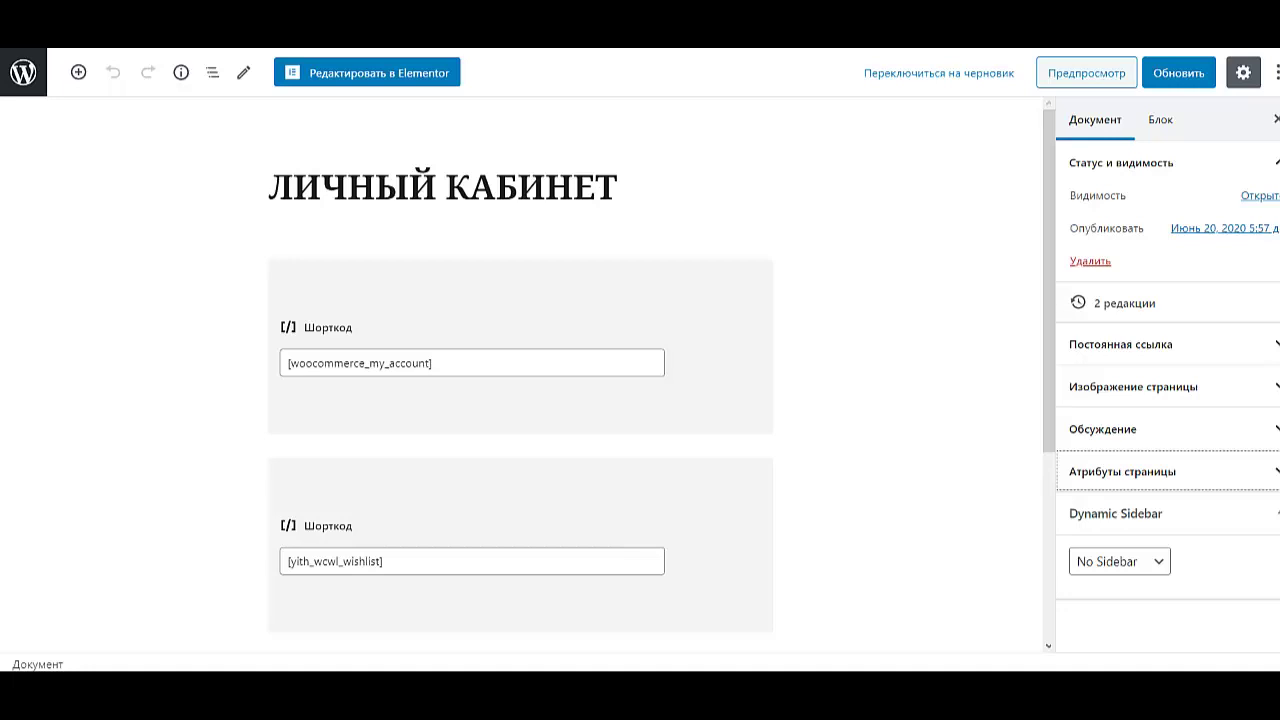
{"action": "left_click", "coordinate": [1119, 561]}
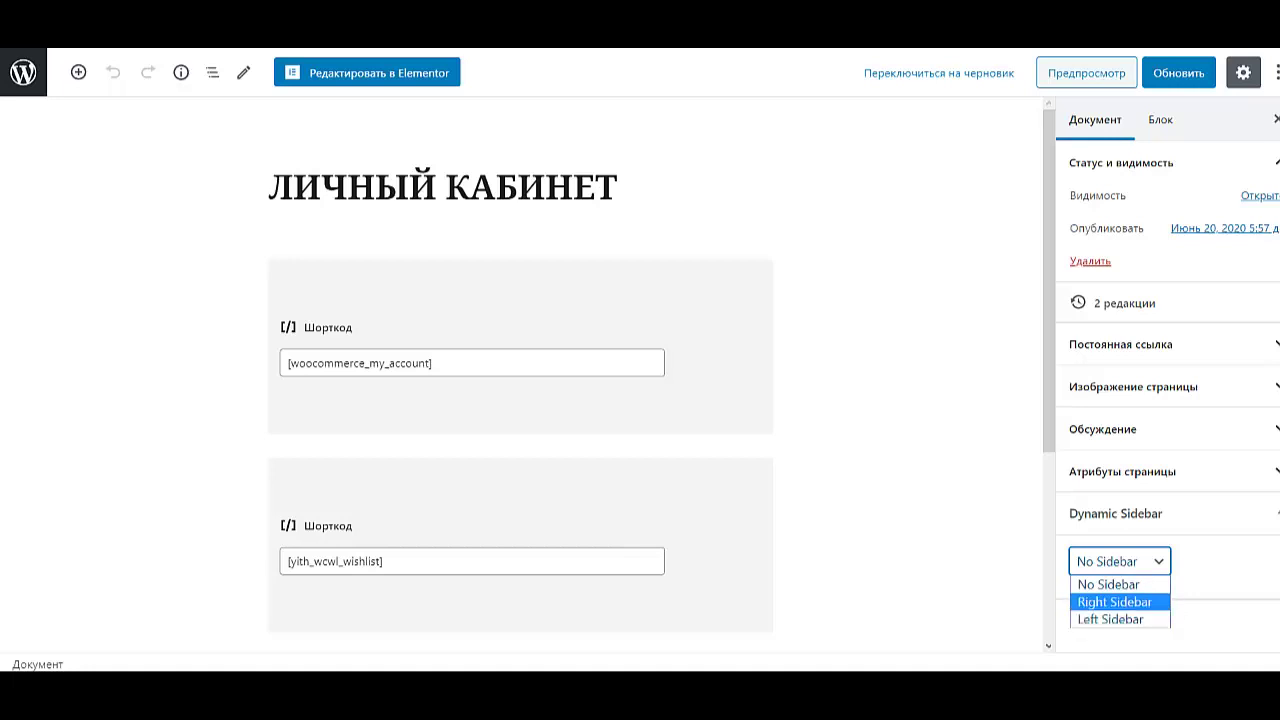
{"action": "left_click", "coordinate": [1114, 601]}
{"action": "left_click", "coordinate": [1178, 72]}
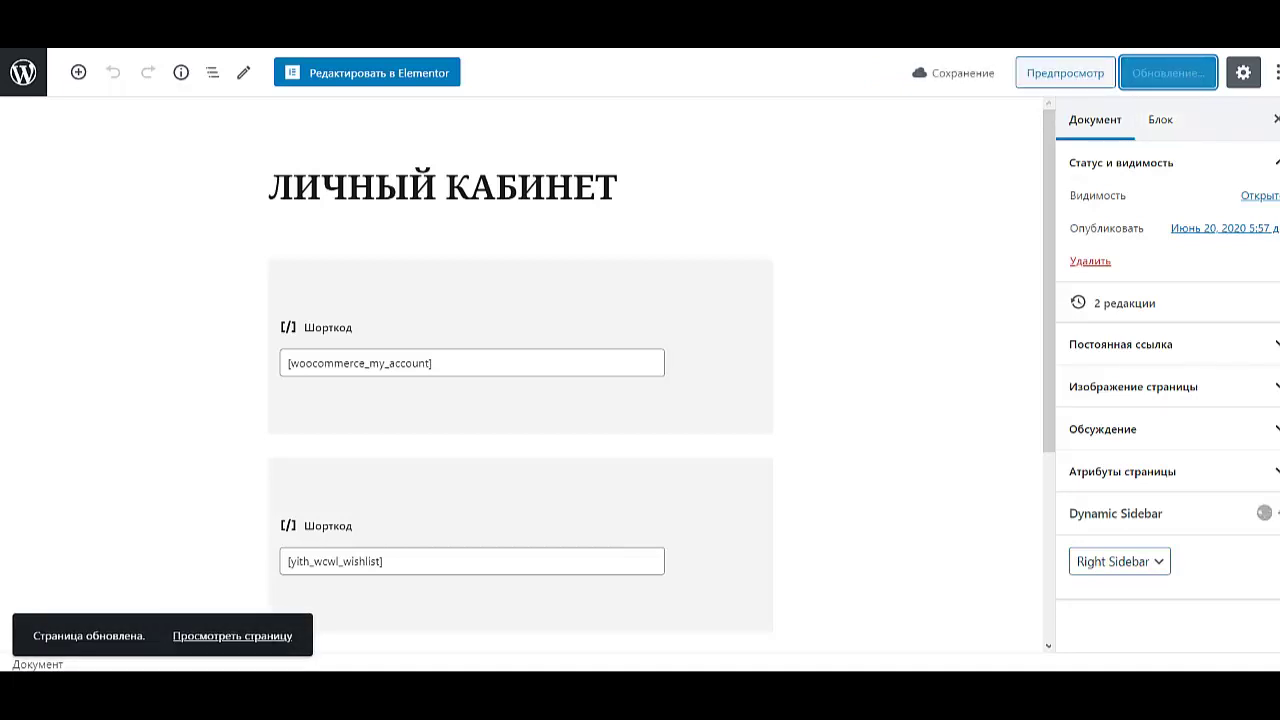
{"action": "left_click", "coordinate": [232, 636]}
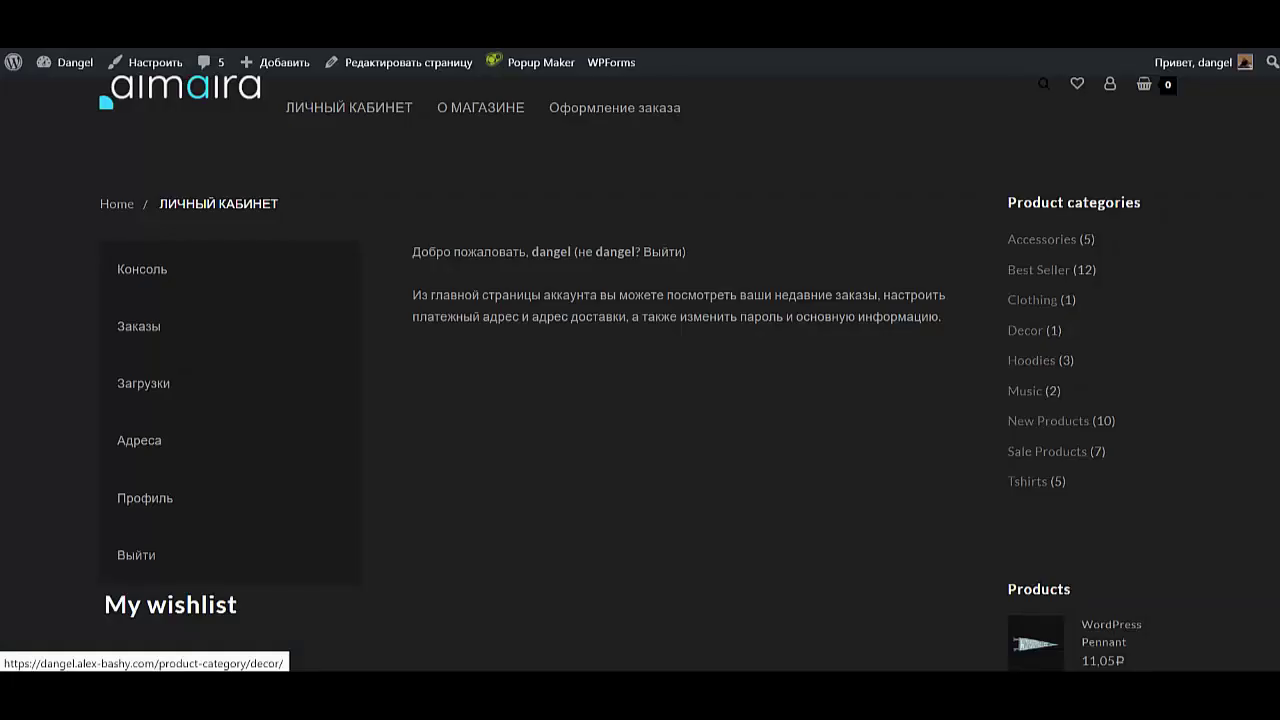
{"action": "scroll", "coordinate": [640, 400], "scroll_direction": "up", "scroll_amount": 1}
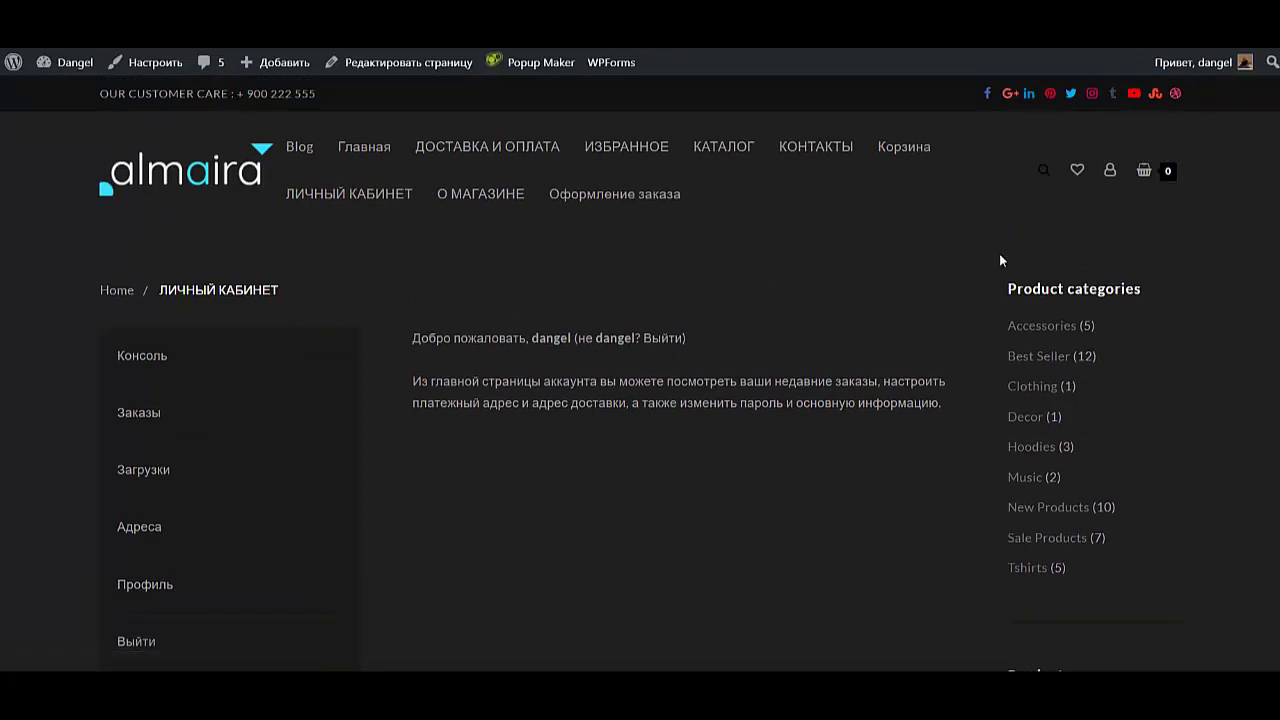
{"action": "scroll", "coordinate": [999, 260], "scroll_direction": "down", "scroll_amount": 4}
{"action": "scroll", "coordinate": [999, 260], "scroll_direction": "up", "scroll_amount": 3}
{"action": "scroll", "coordinate": [999, 260], "scroll_direction": "up", "scroll_amount": 2}
- Drag the Login With Ajax widget from Primary Sidebar into the WooCommerce Sidebar
{"action": "mouse_move", "coordinate": [65, 62]}
{"action": "scroll", "coordinate": [1002, 262], "scroll_direction": "down", "scroll_amount": 3}
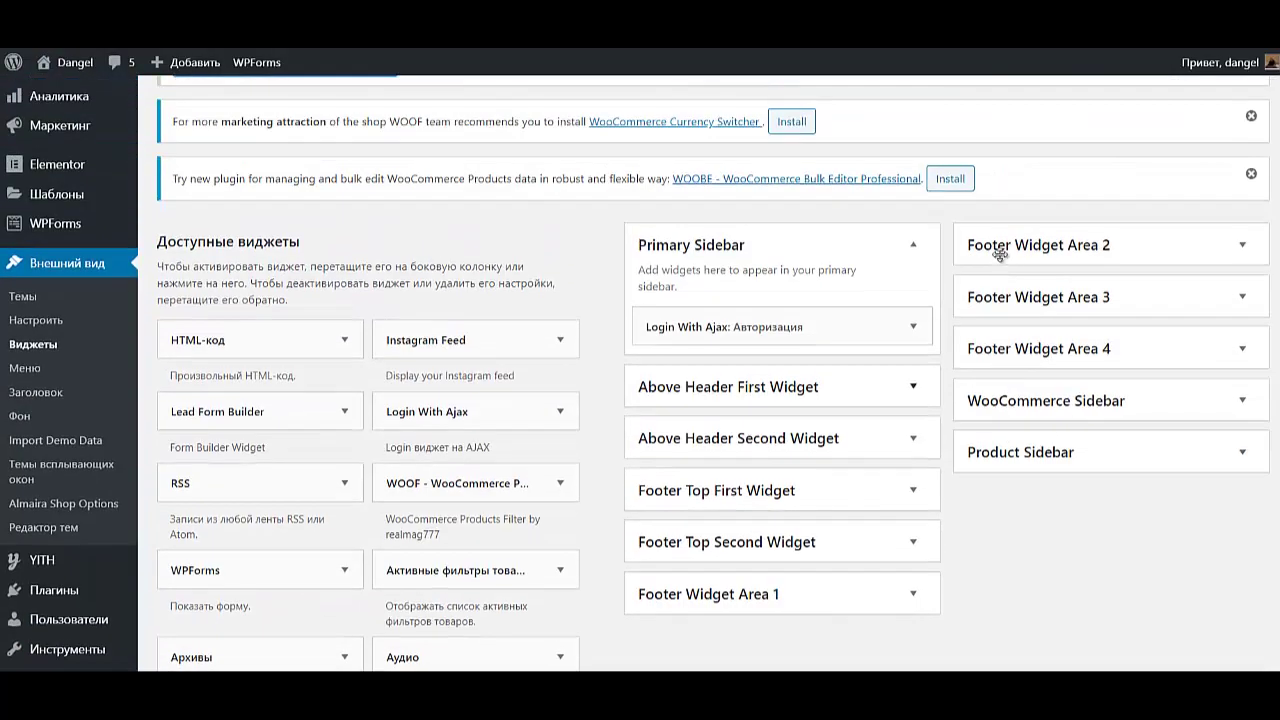
{"action": "left_click_drag", "start_coordinate": [700, 326], "coordinate": [1037, 478]}
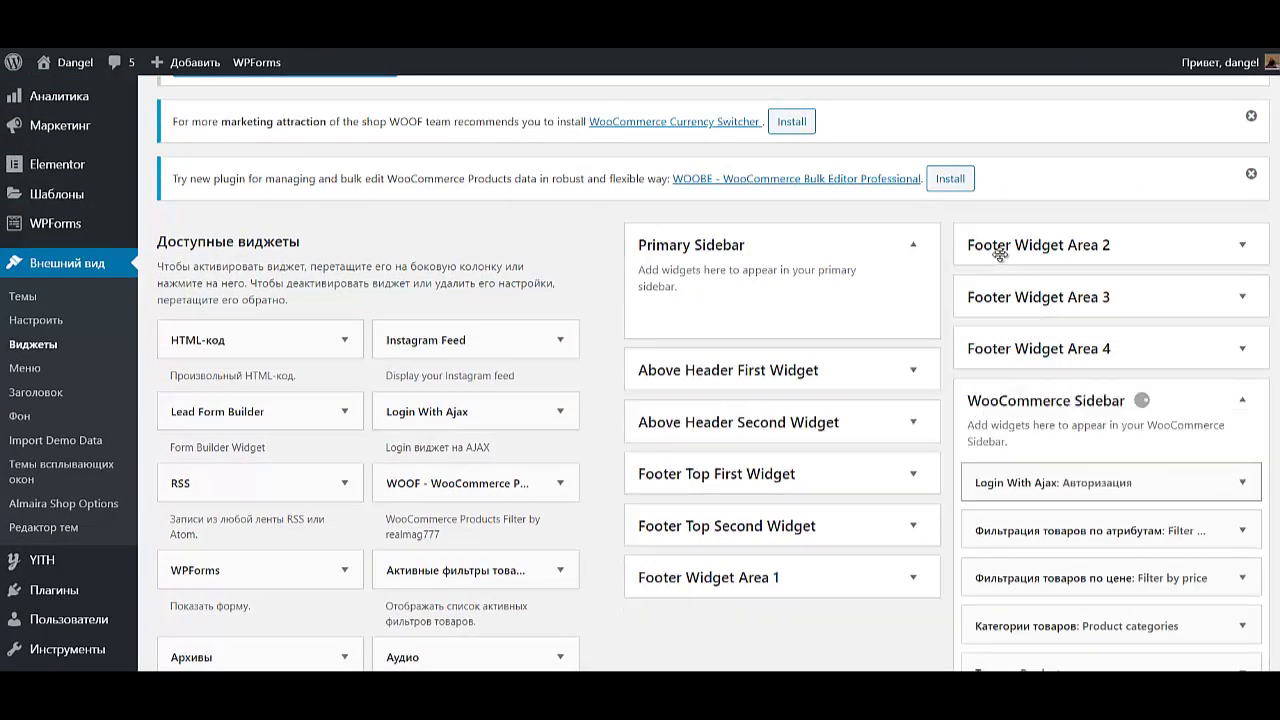
{"action": "scroll", "coordinate": [1000, 255], "scroll_direction": "down", "scroll_amount": 2}
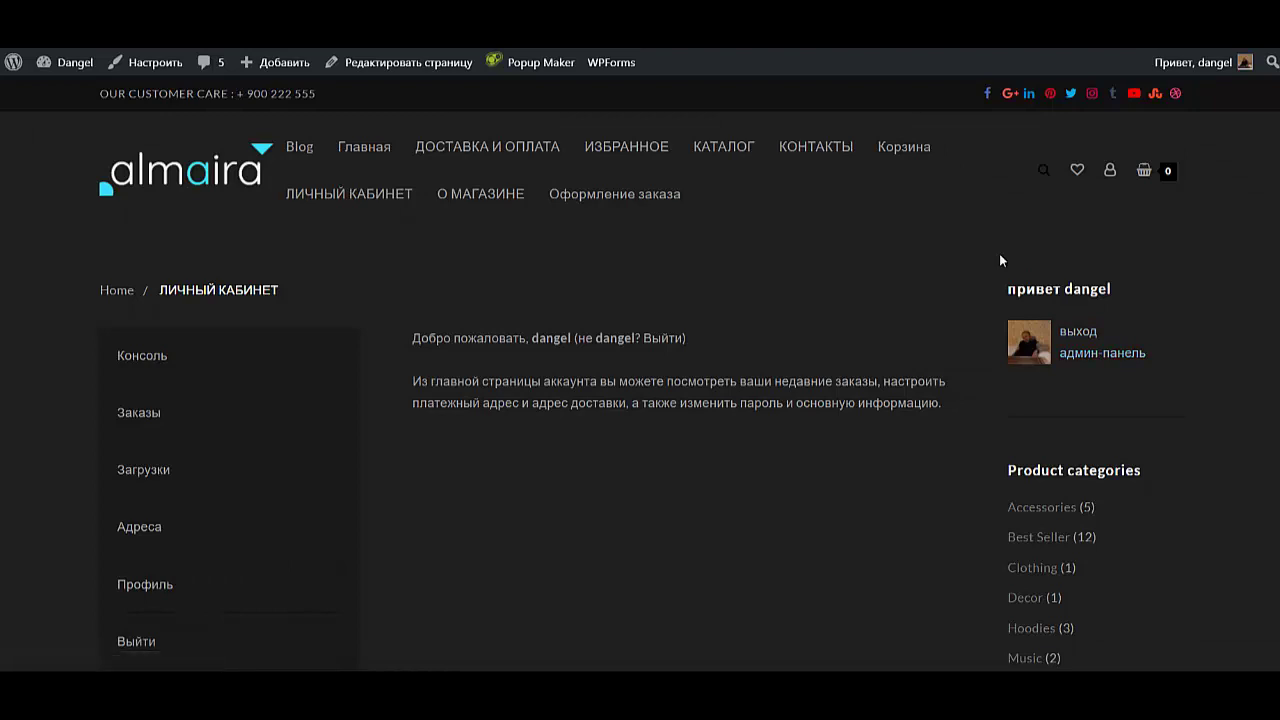
{"action": "scroll", "coordinate": [999, 253], "scroll_direction": "down", "scroll_amount": 2}
{"action": "scroll", "coordinate": [999, 253], "scroll_direction": "up", "scroll_amount": 2}
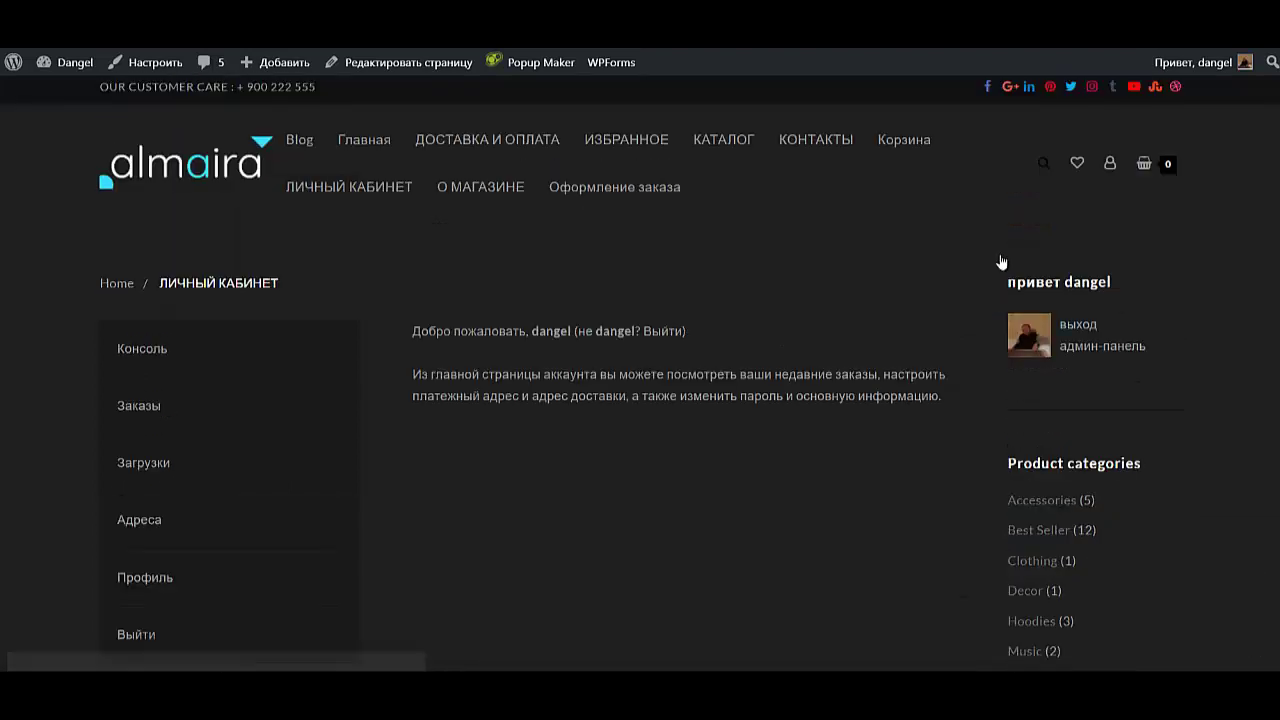
{"action": "key", "text": "Tab"}
{"action": "key", "text": "Return"}
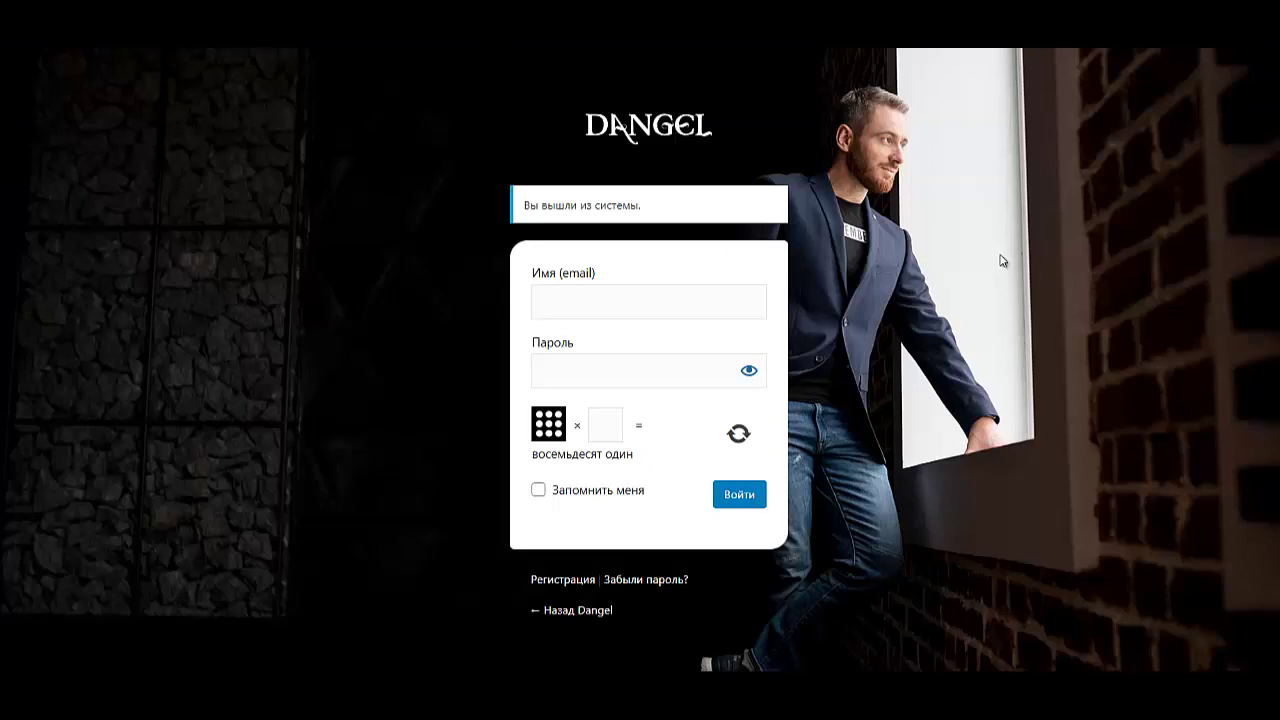
{"action": "key", "text": "Down"}
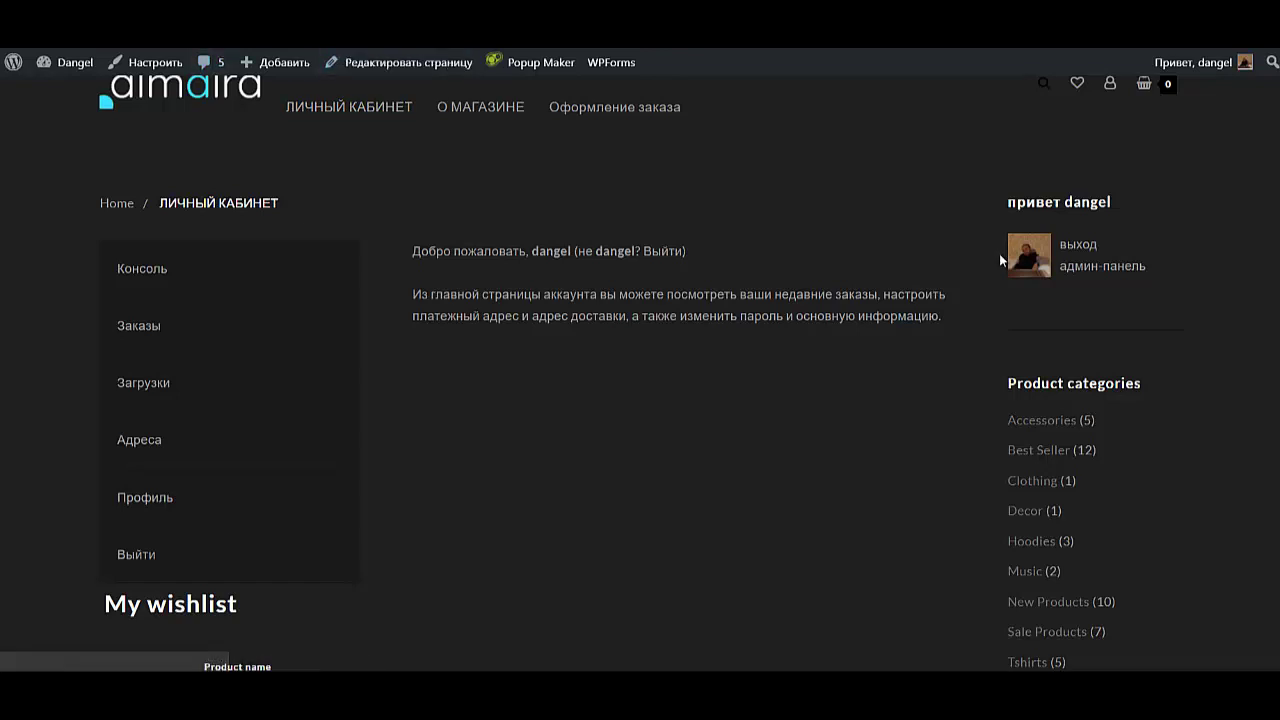
{"action": "scroll", "coordinate": [999, 260], "scroll_direction": "up", "scroll_amount": 1}
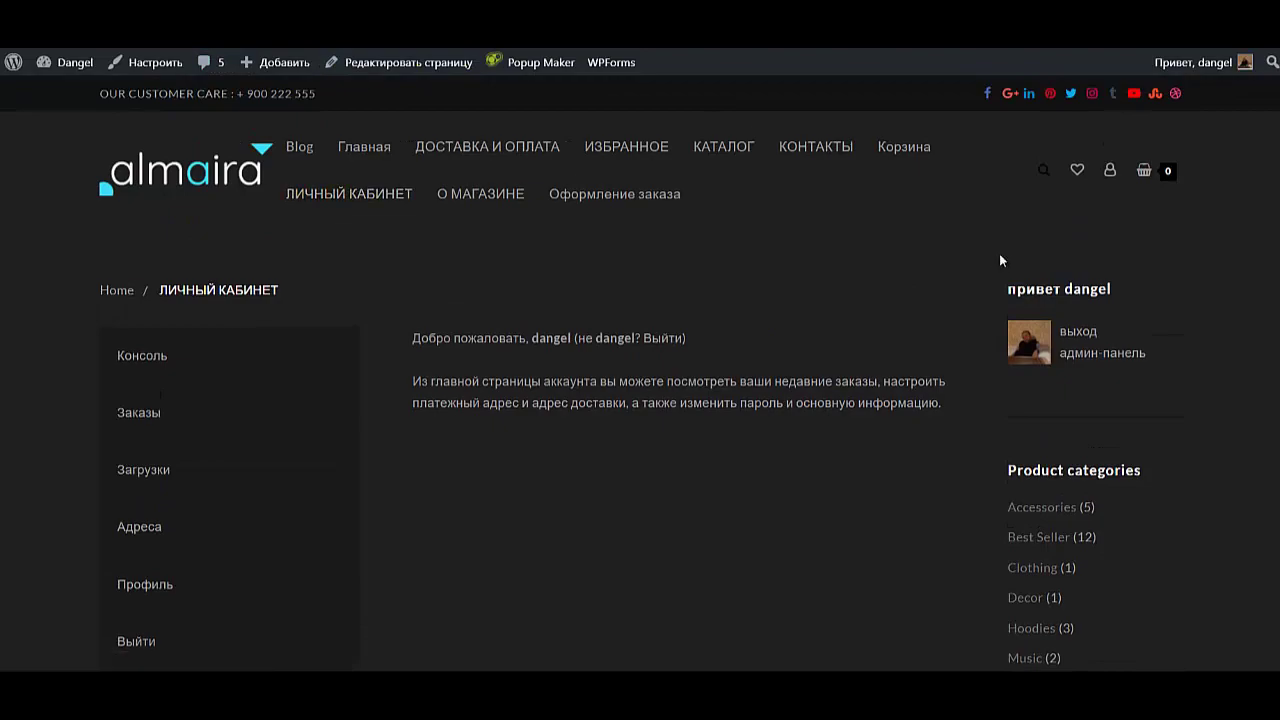